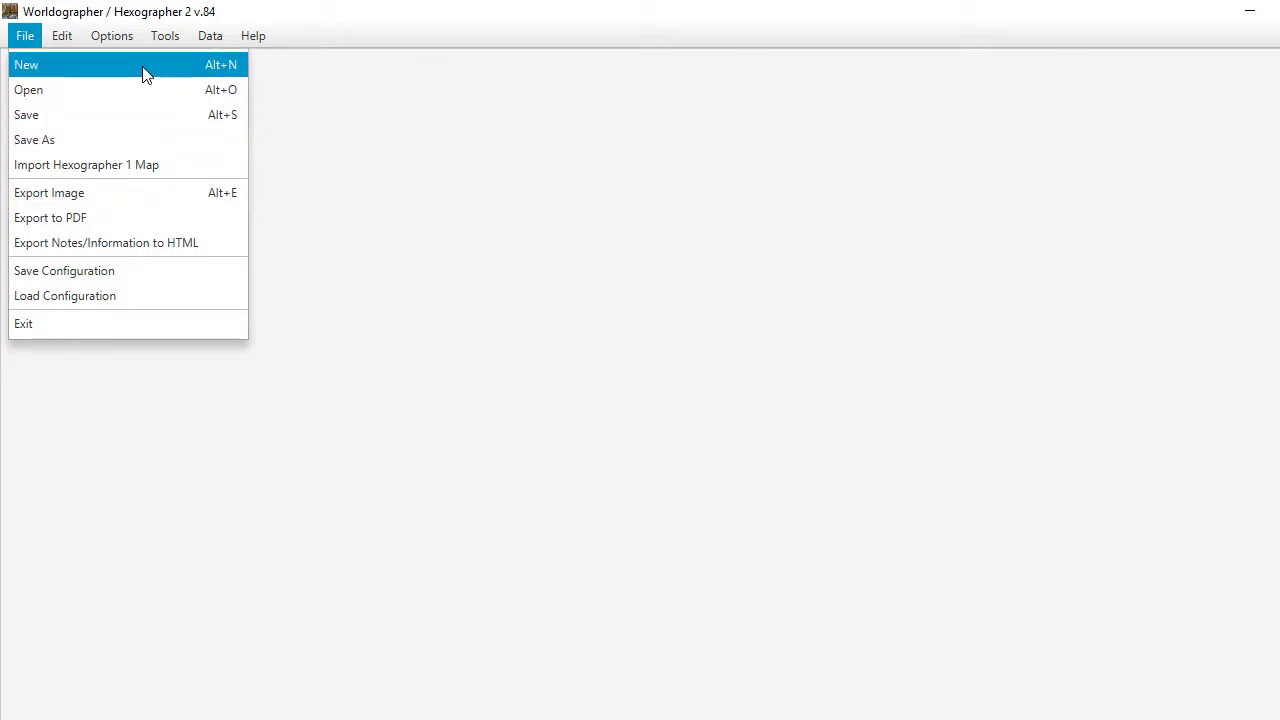
- Start a new map with the Columns Line Up hex orientation and the Flat projection
{"action": "left_click", "coordinate": [145, 75]}
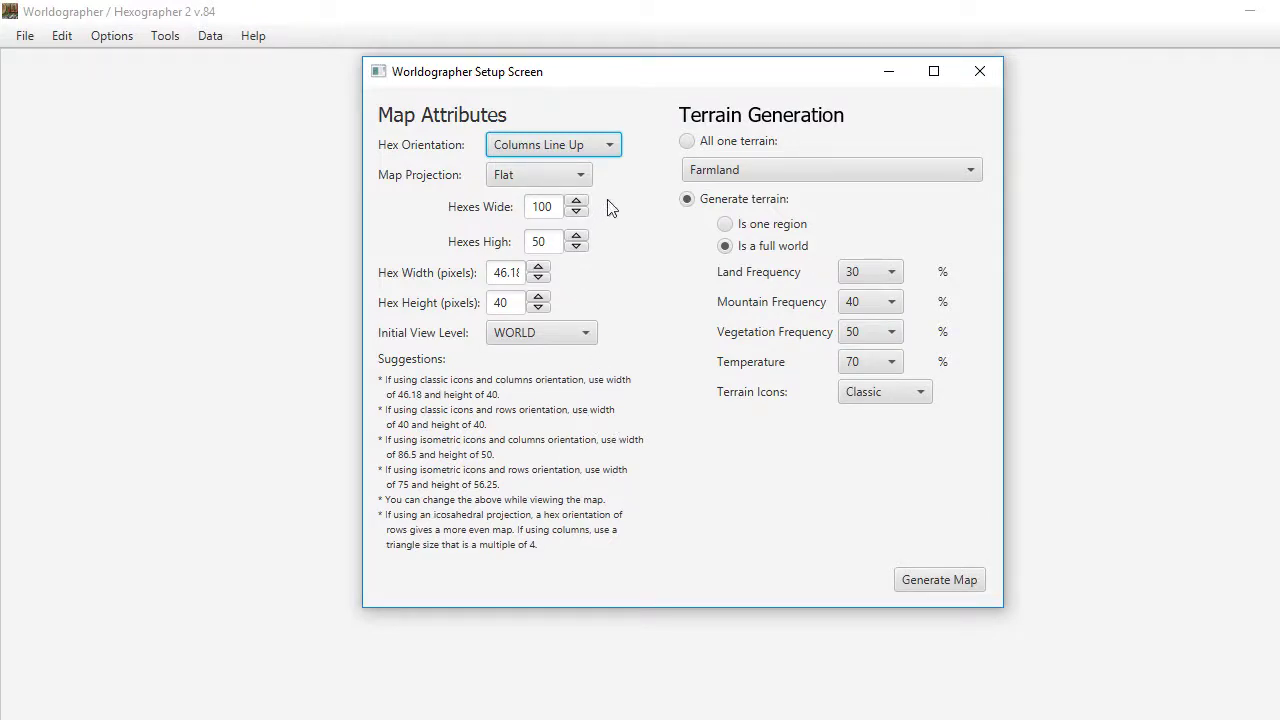
{"action": "left_click", "coordinate": [611, 146]}
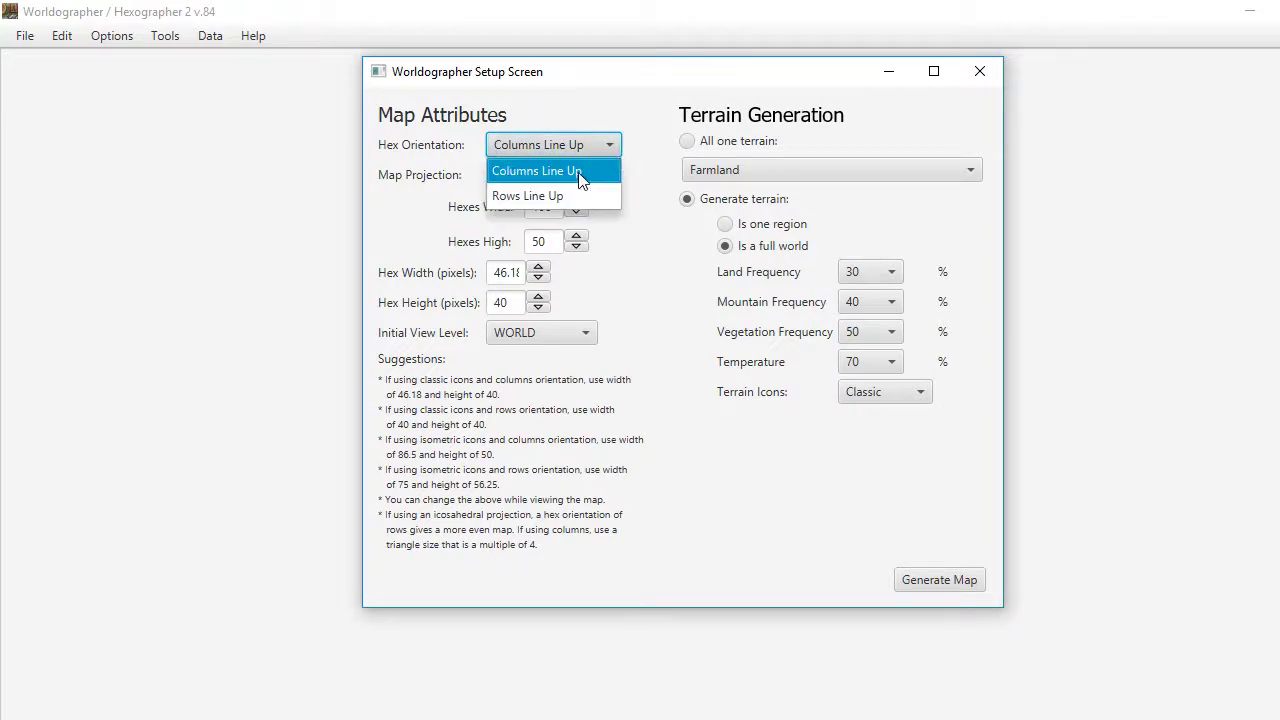
{"action": "left_click", "coordinate": [578, 172]}
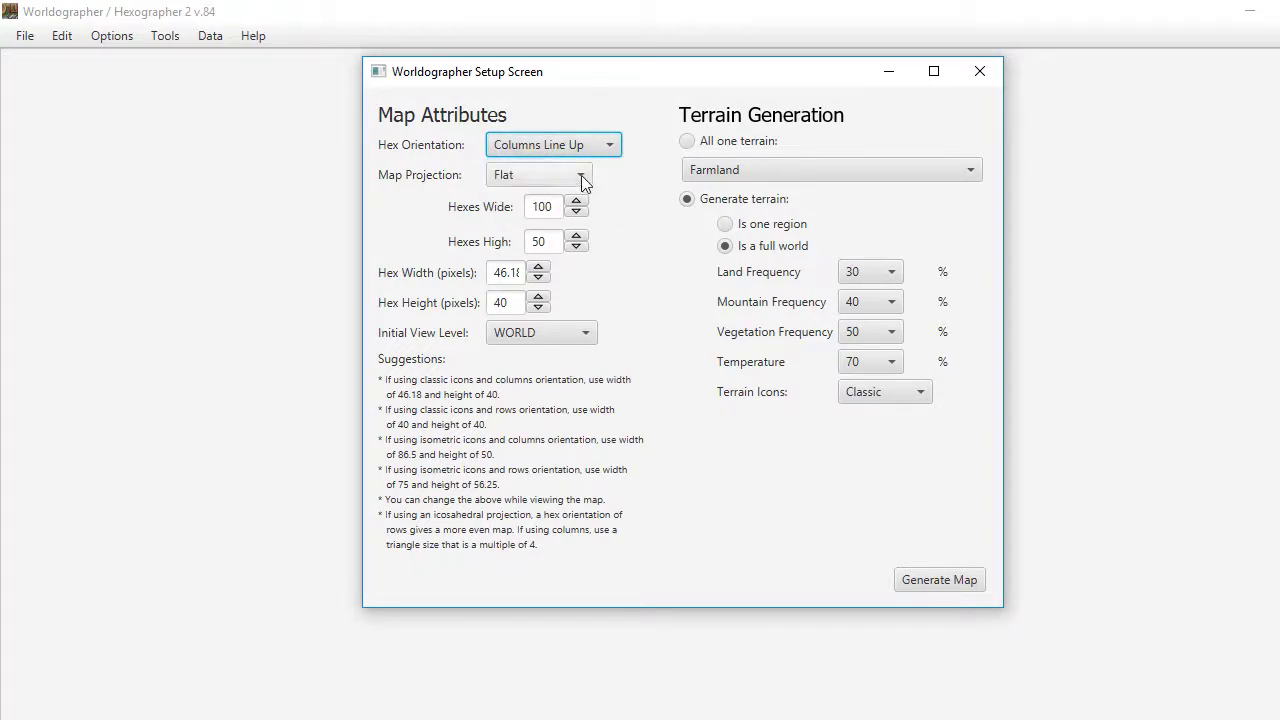
{"action": "left_click", "coordinate": [581, 175]}
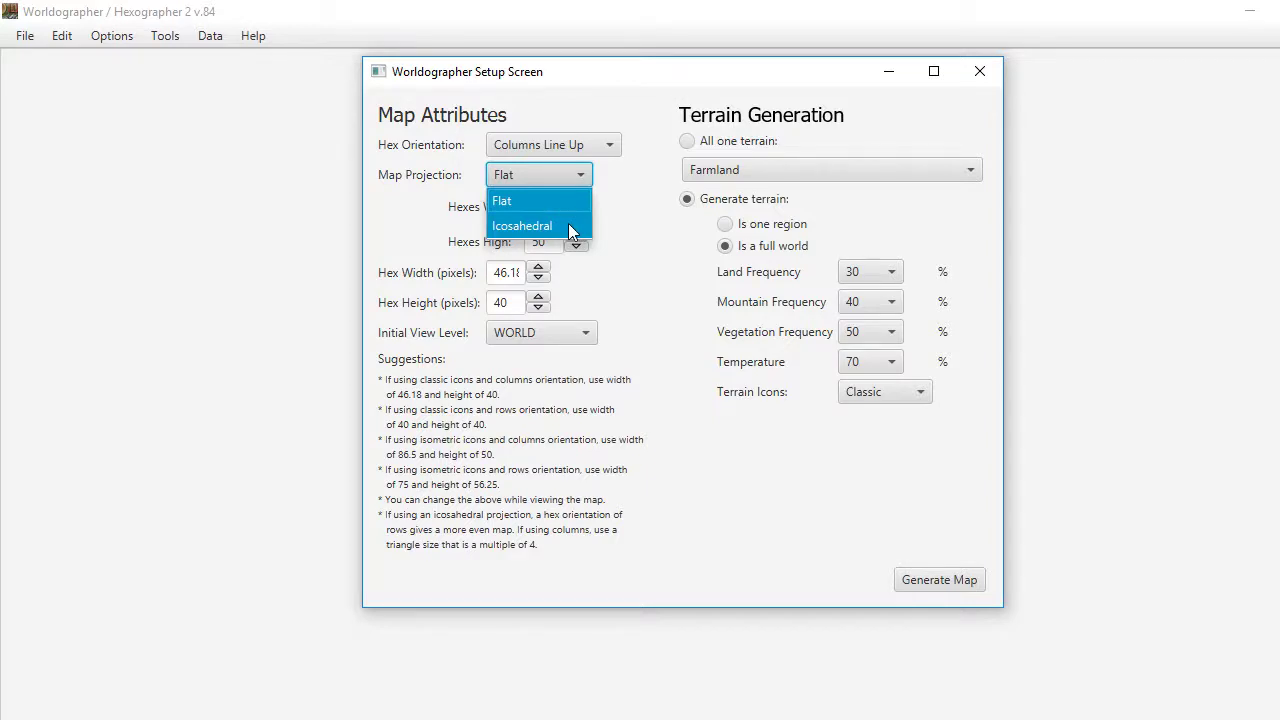
{"action": "left_click", "coordinate": [624, 232]}
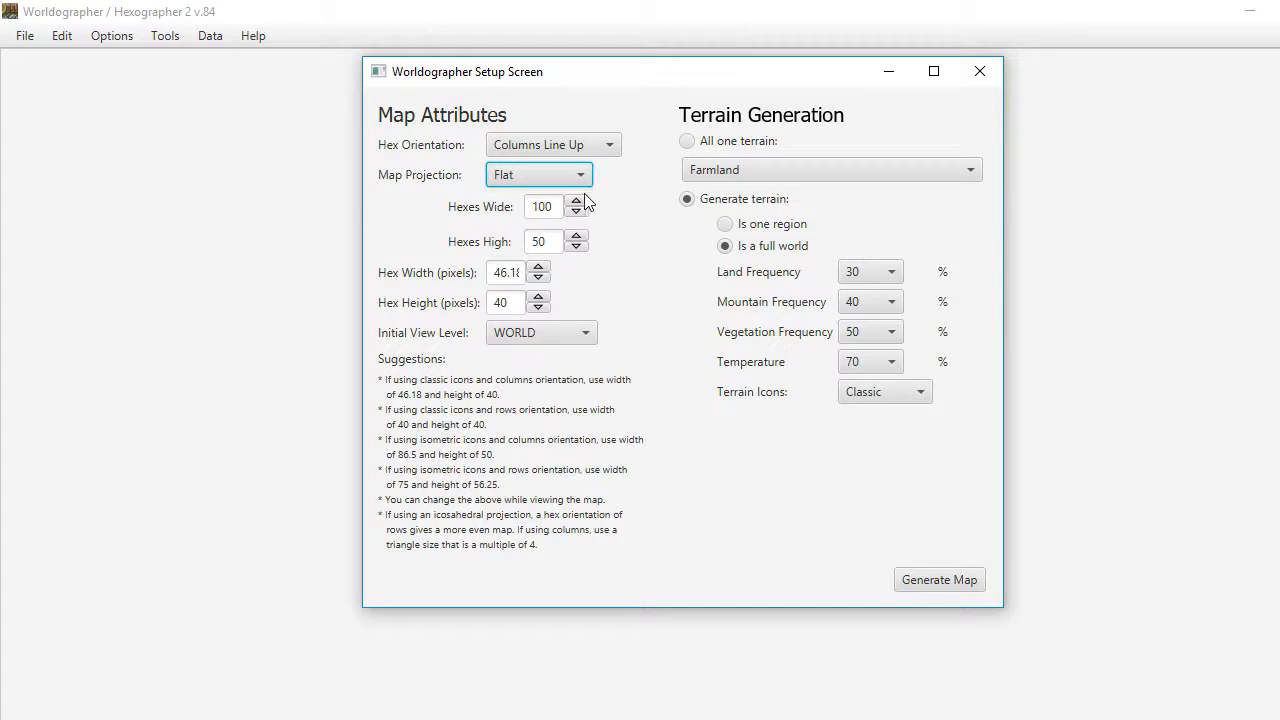
- Set the map size to 60 hexes wide and 30 hexes high
{"action": "double_click", "coordinate": [543, 205]}
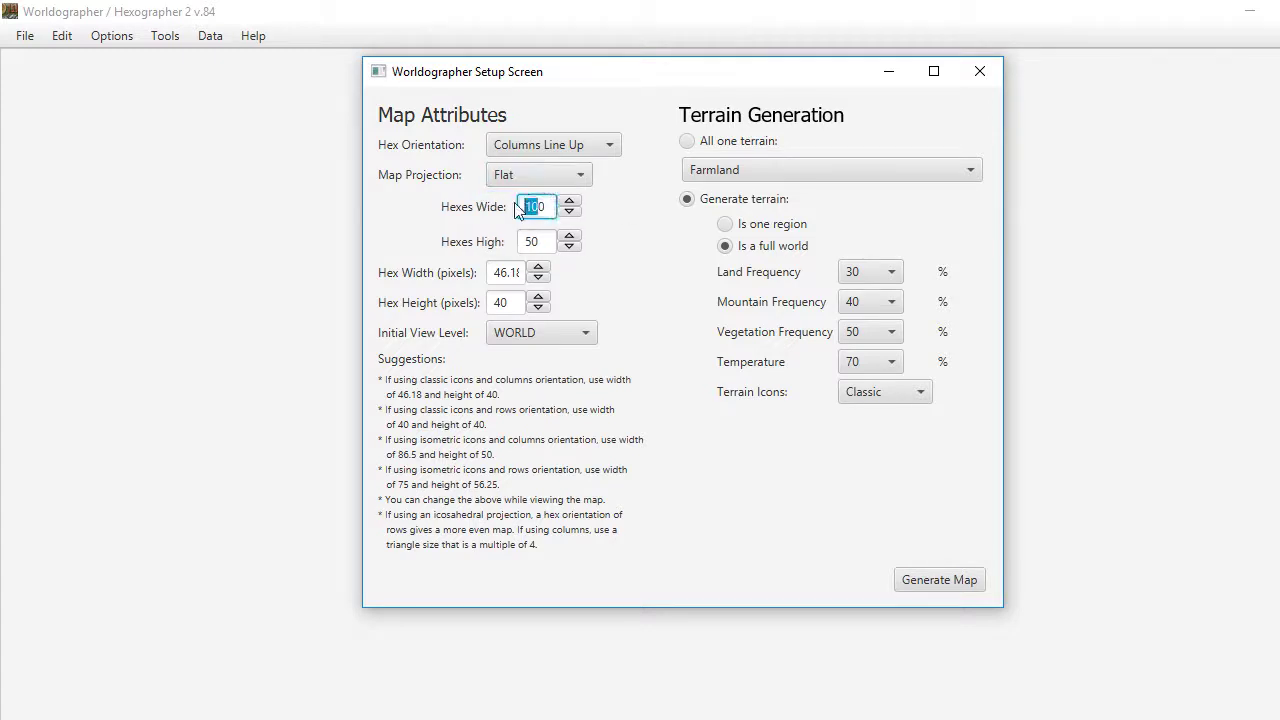
{"action": "type", "text": "60"}
{"action": "left_click", "coordinate": [531, 241]}
{"action": "left_click_drag", "start_coordinate": [531, 241], "coordinate": [523, 241]}
{"action": "type", "text": "3"}
- Keep the WORLD initial view level and Classic terrain icons, and generate the full-world map
{"action": "left_click", "coordinate": [567, 333]}
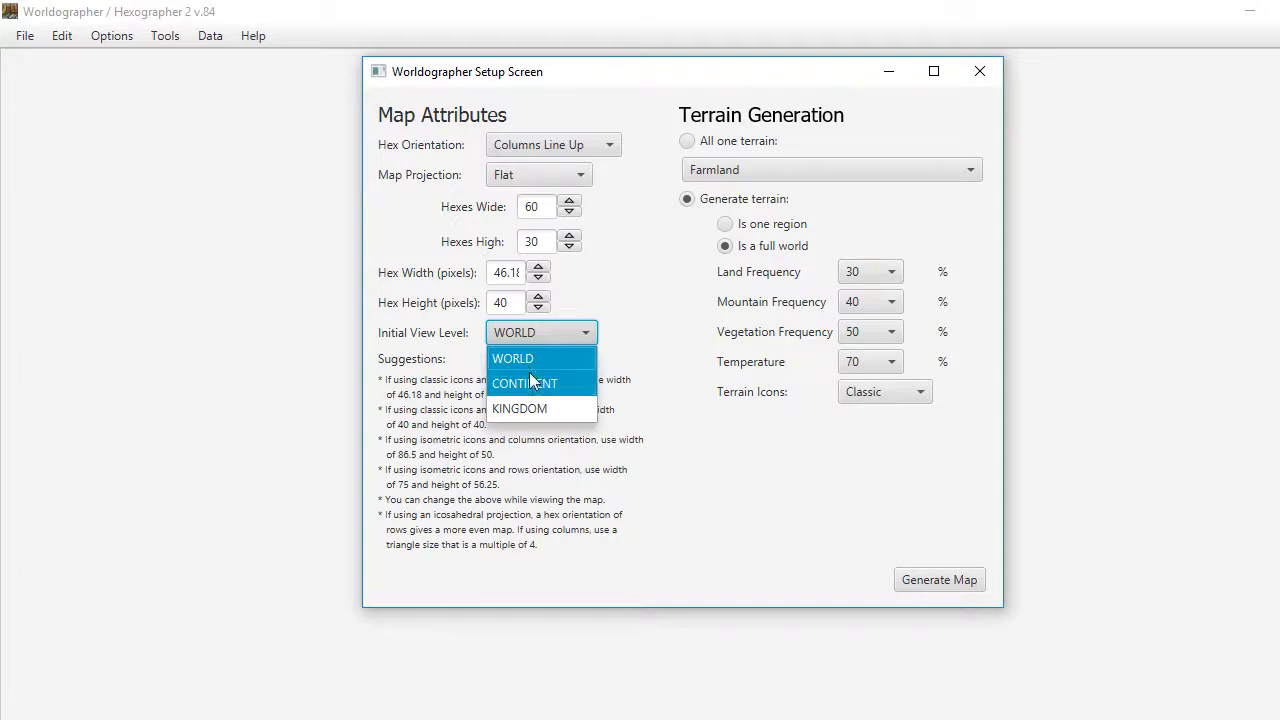
{"action": "left_click", "coordinate": [640, 410]}
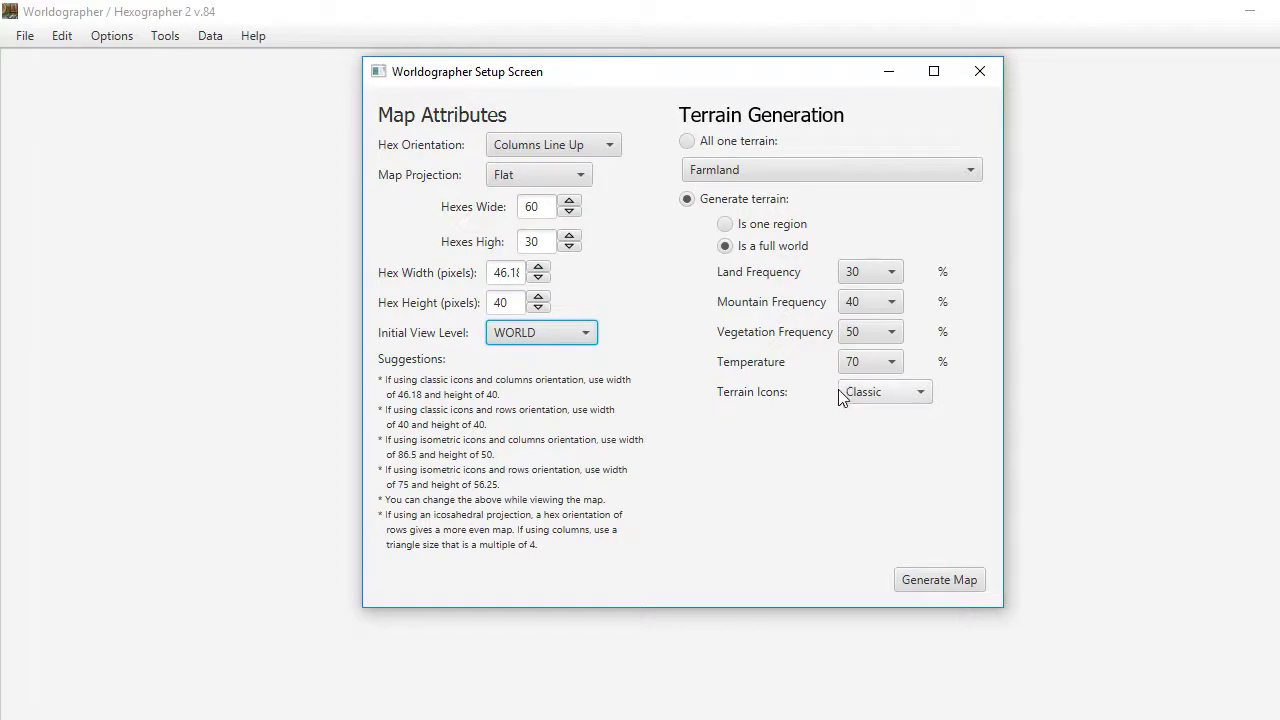
{"action": "left_click", "coordinate": [887, 398]}
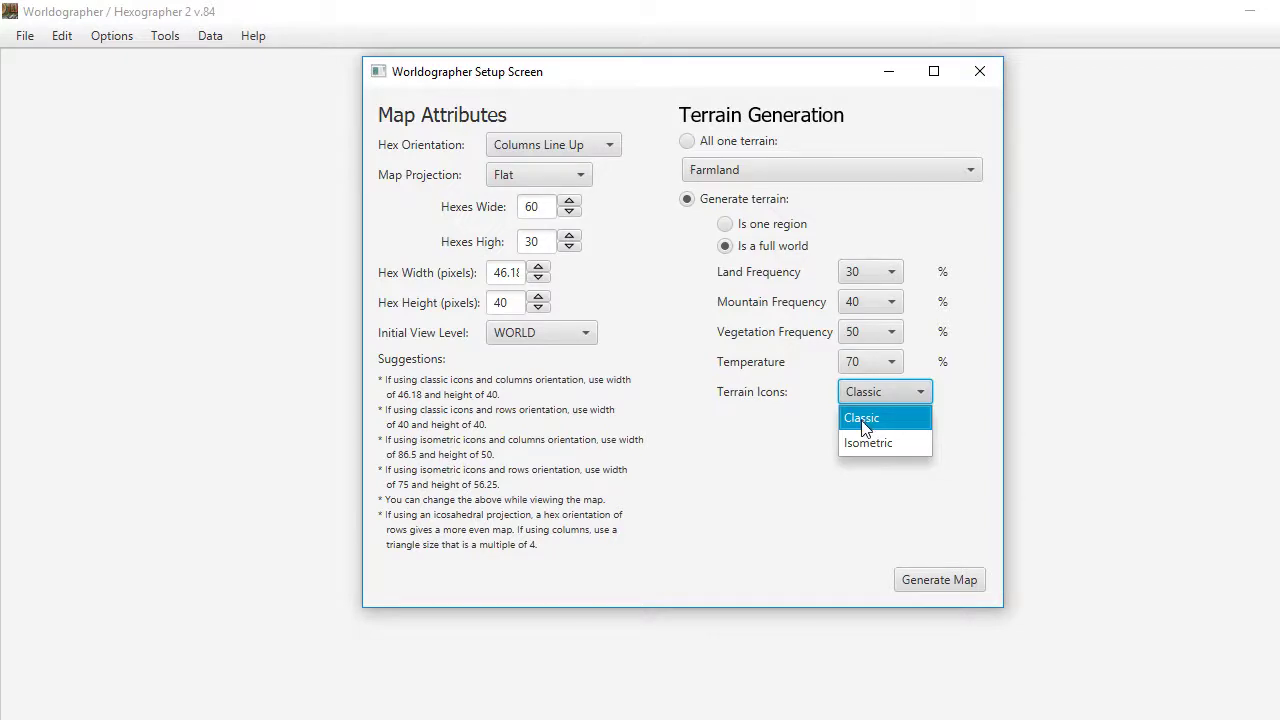
{"action": "left_click", "coordinate": [921, 586]}
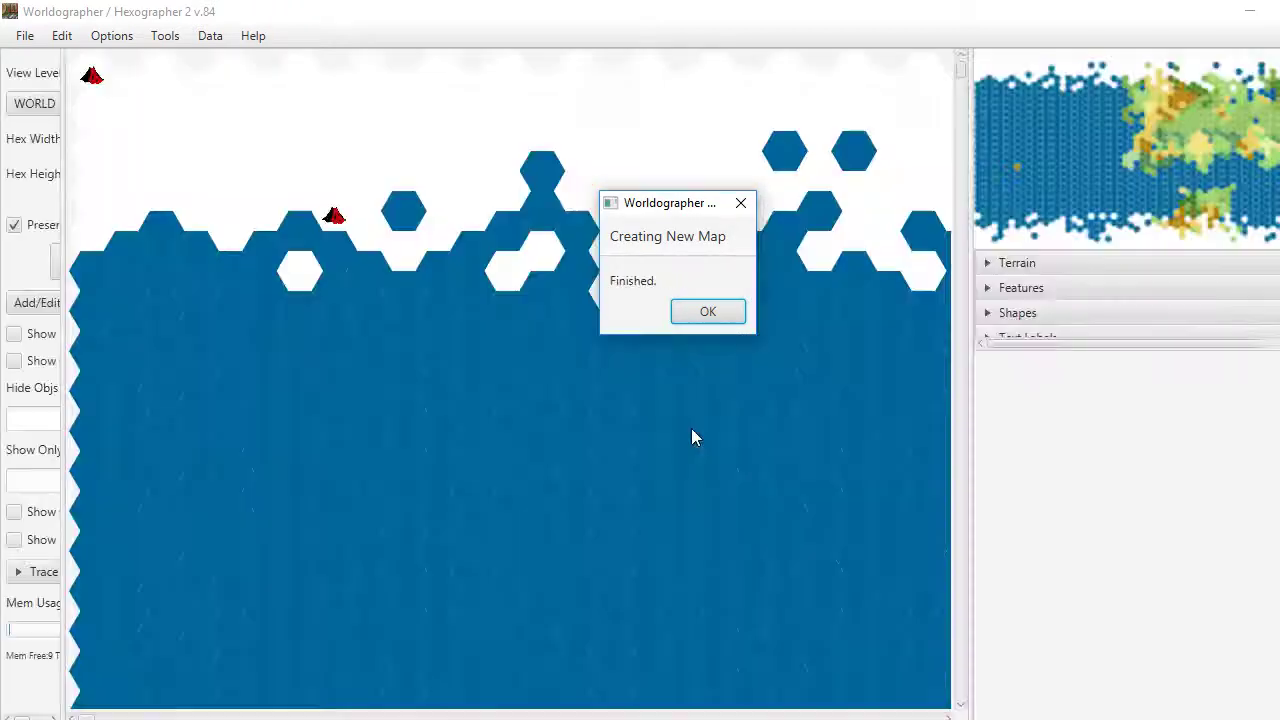
{"action": "left_click", "coordinate": [706, 311]}
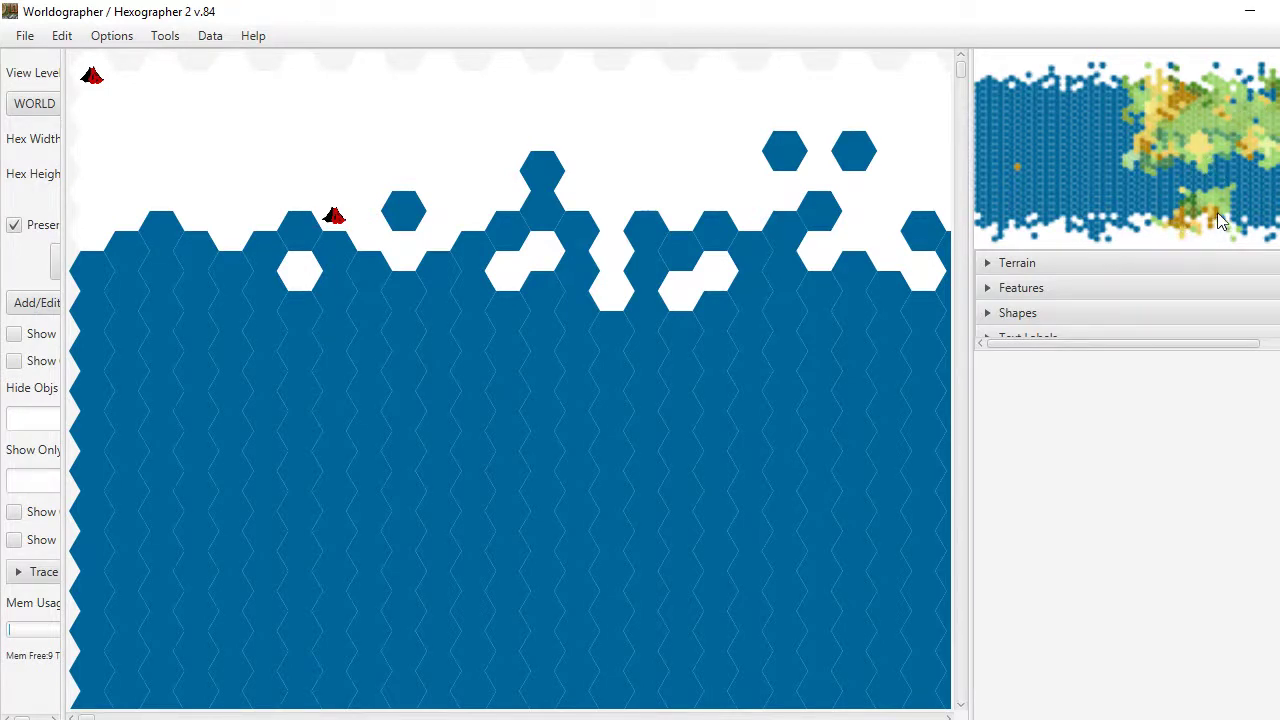
- Generate another new full-world map, 60 hexes wide and 30 hexes high, with the other settings left at their defaults
{"action": "left_click", "coordinate": [25, 36]}
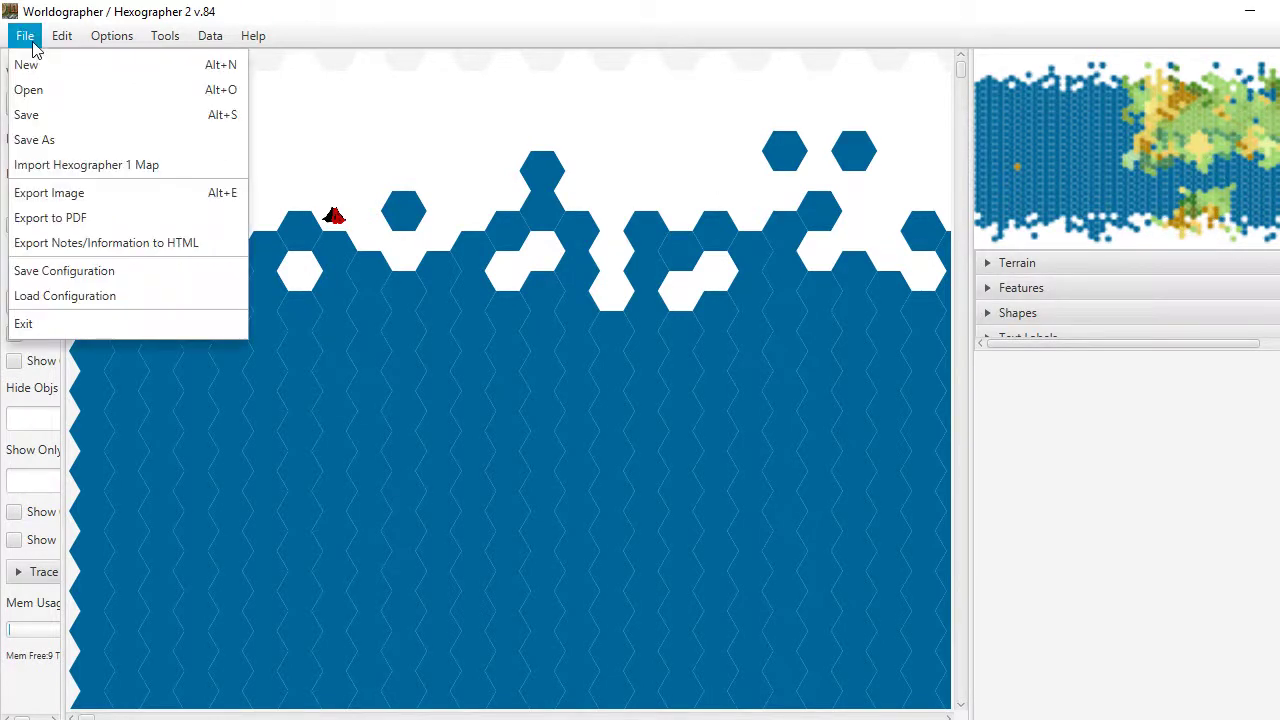
{"action": "left_click", "coordinate": [26, 62]}
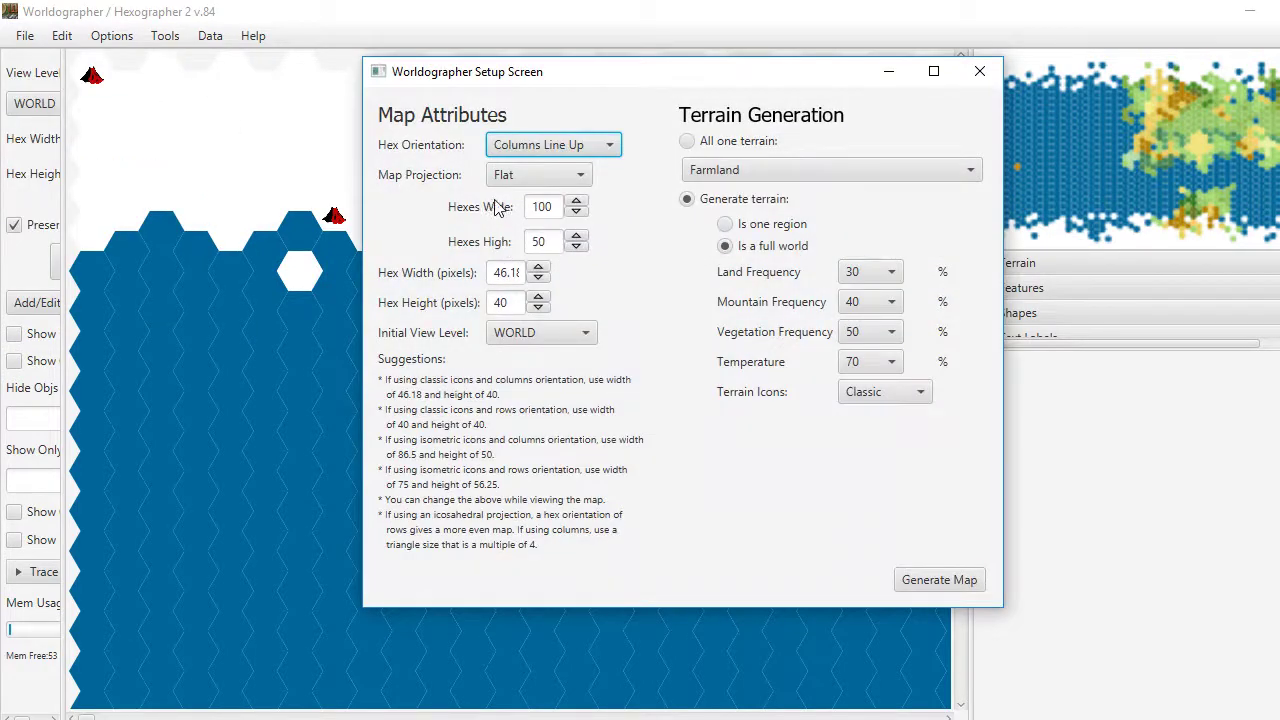
{"action": "double_click", "coordinate": [544, 209]}
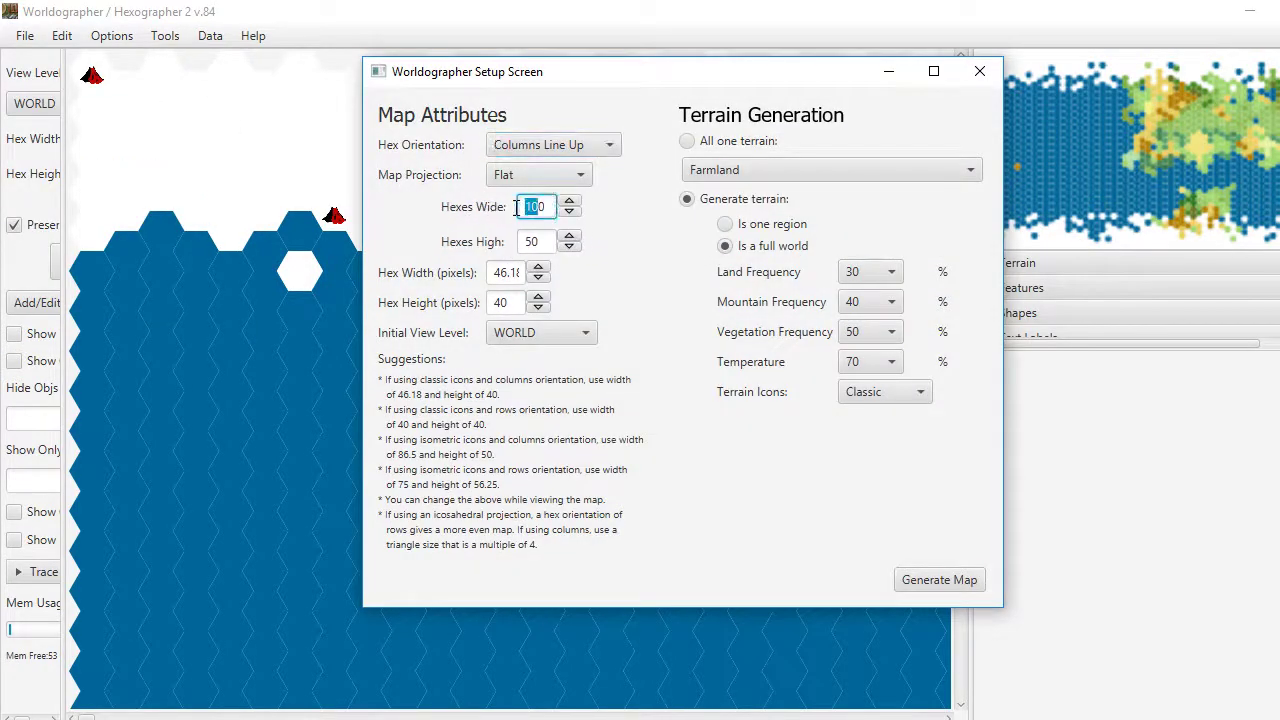
{"action": "type", "text": "60"}
{"action": "double_click", "coordinate": [531, 241]}
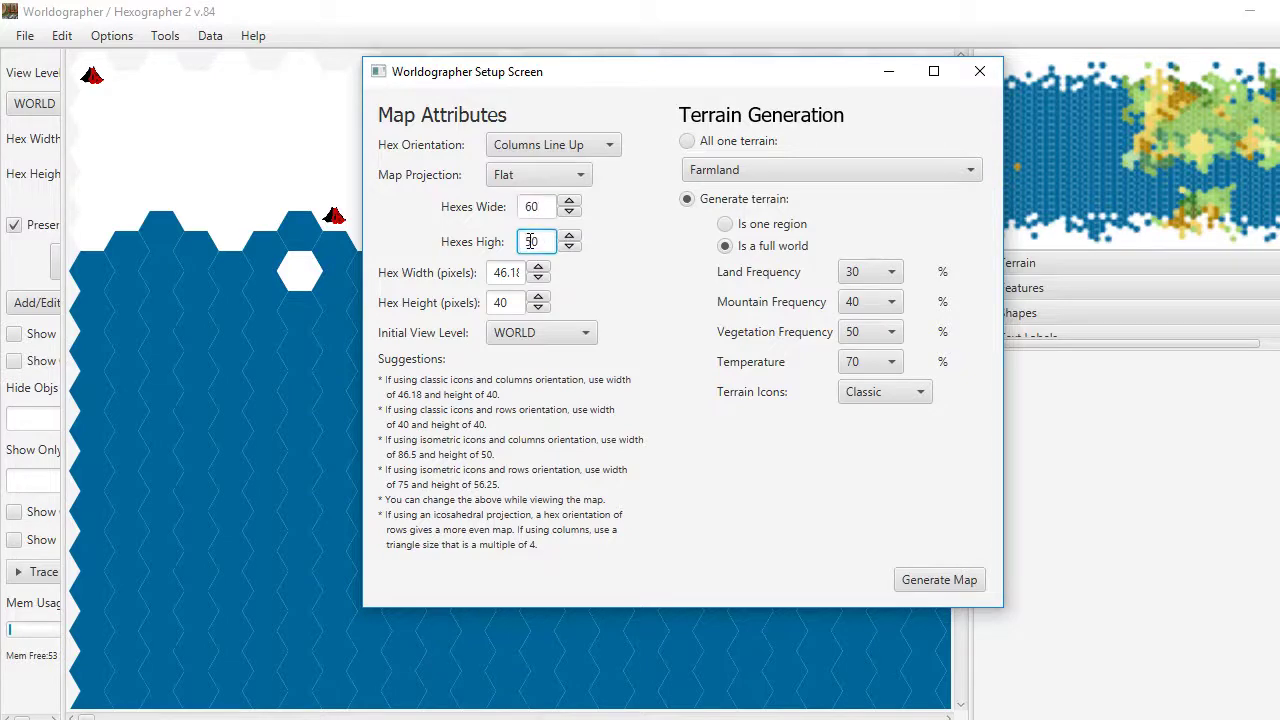
{"action": "type", "text": "30"}
{"action": "left_click", "coordinate": [940, 585]}
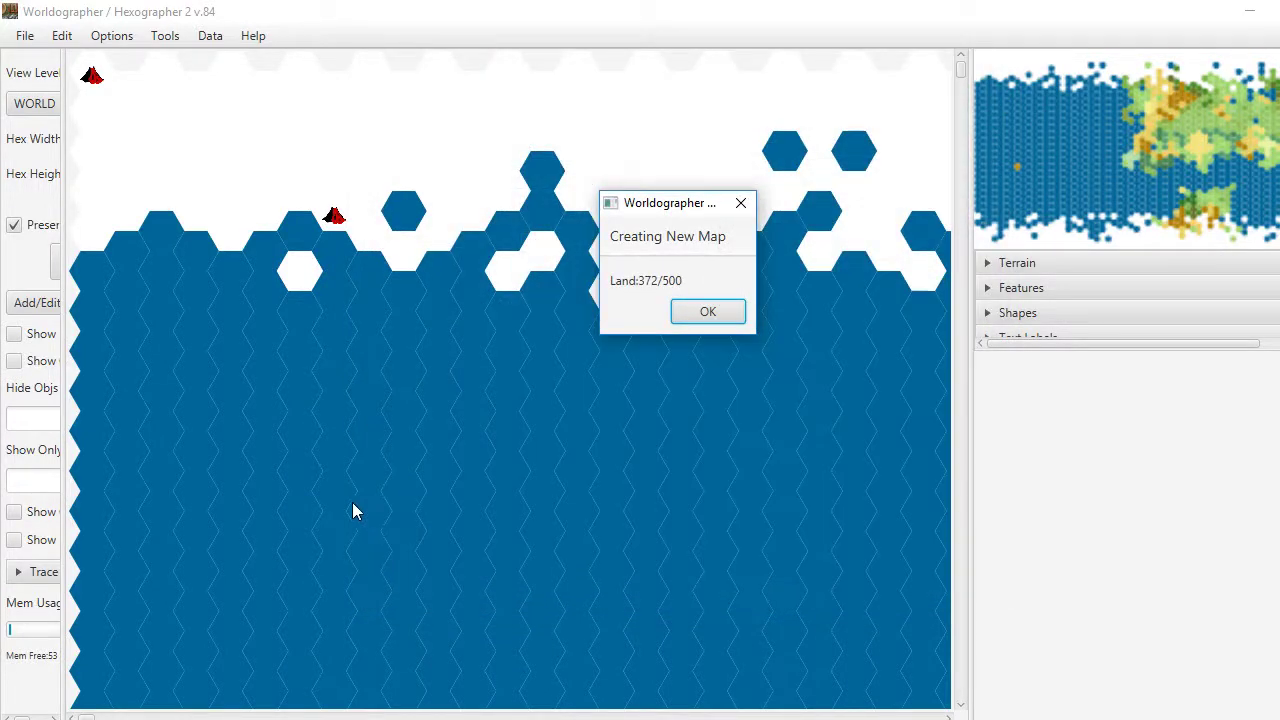
{"action": "left_click", "coordinate": [741, 206]}
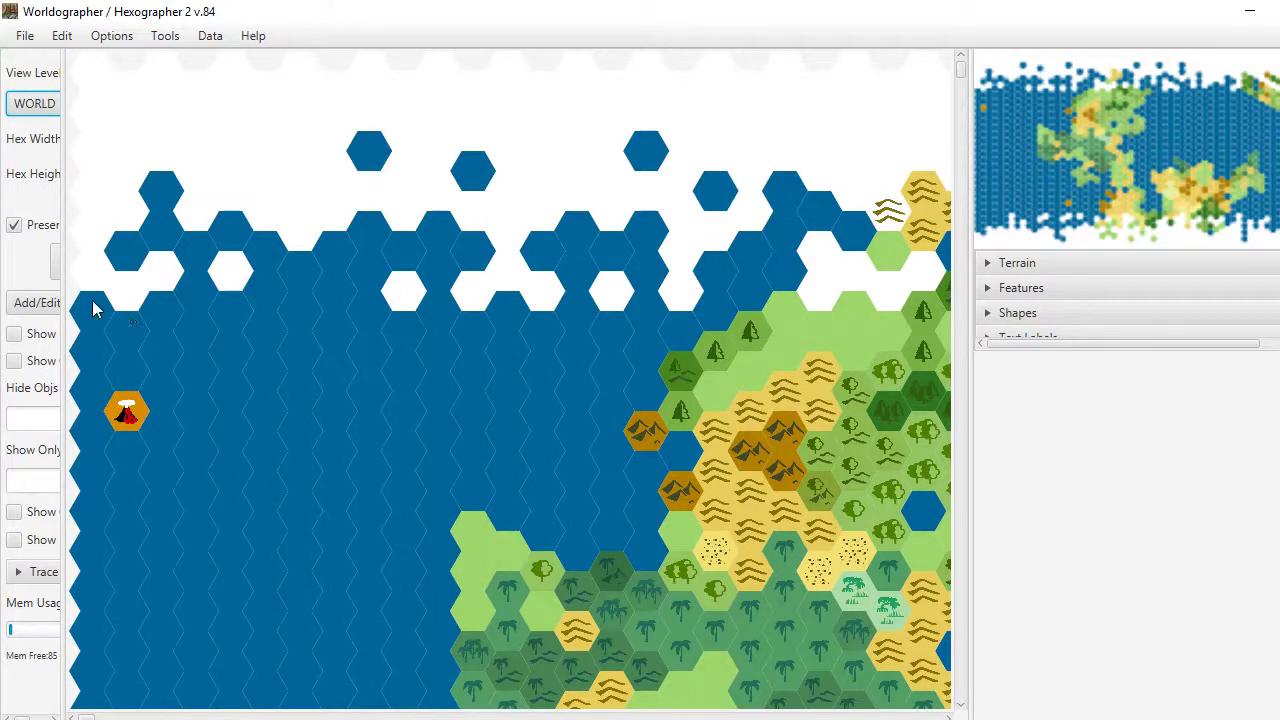
- Widen both side panes to expose their controls and bring the western continent into view on the map
{"action": "left_click_drag", "start_coordinate": [63, 199], "coordinate": [155, 206]}
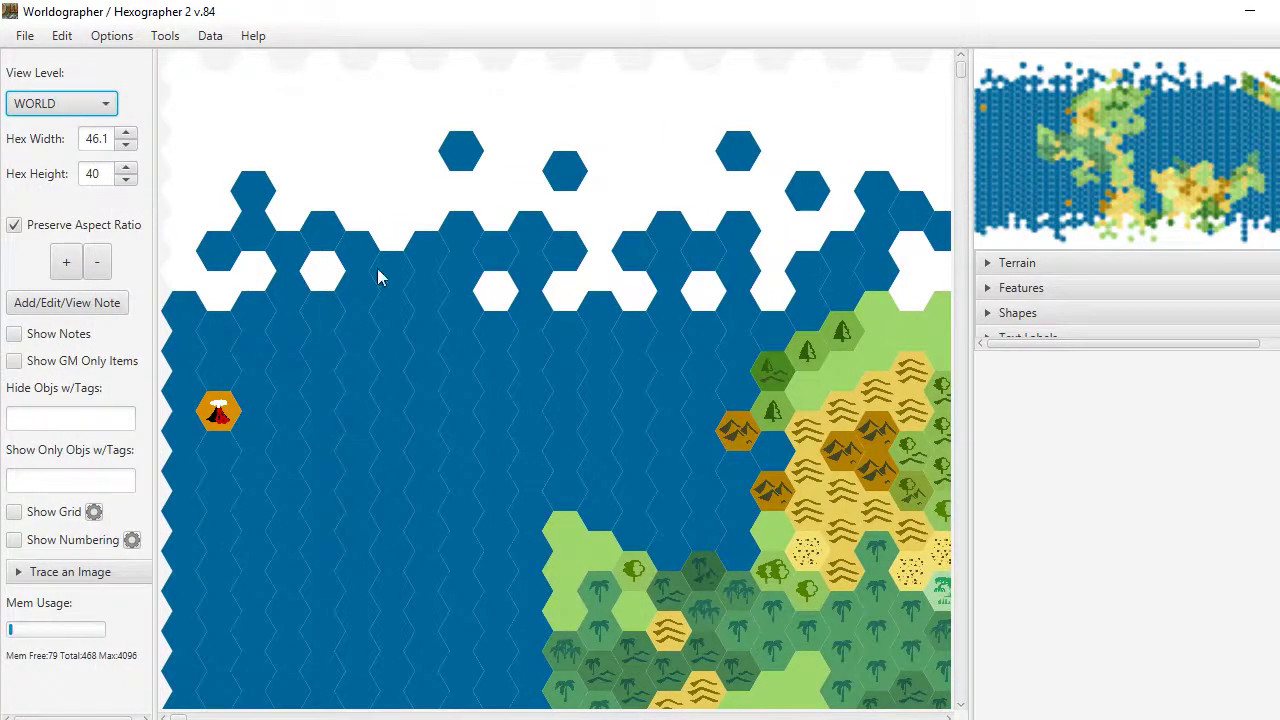
{"action": "left_click_drag", "start_coordinate": [974, 497], "coordinate": [880, 494]}
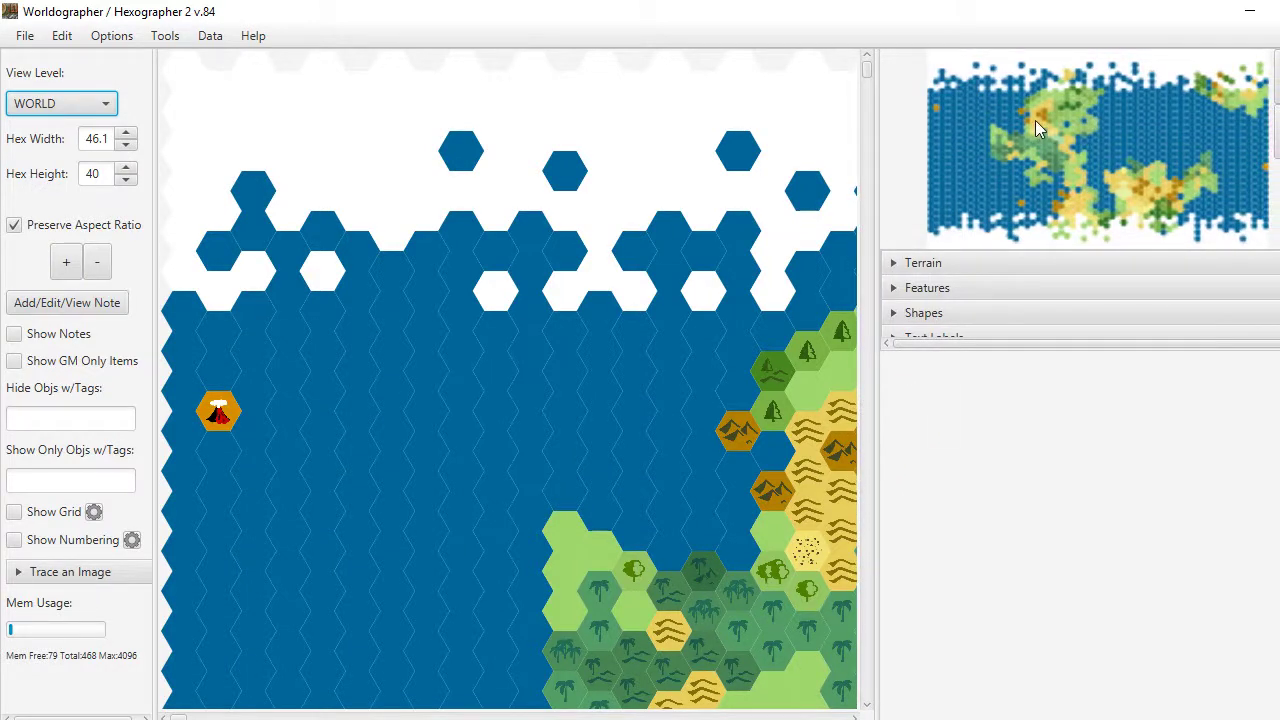
{"action": "left_click_drag", "start_coordinate": [1035, 120], "coordinate": [999, 113]}
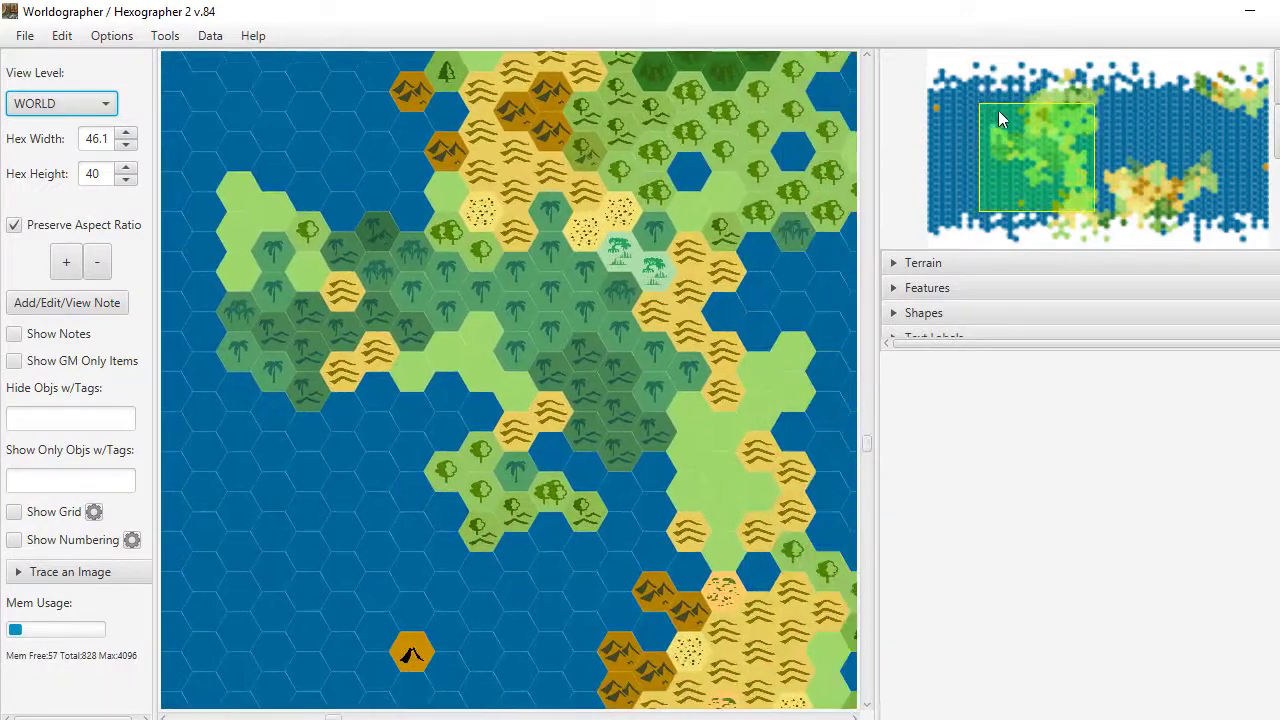
- Paint a small patch of Dead Forest hexes in the sea just west of the forested southern peninsula
{"action": "left_click", "coordinate": [924, 264]}
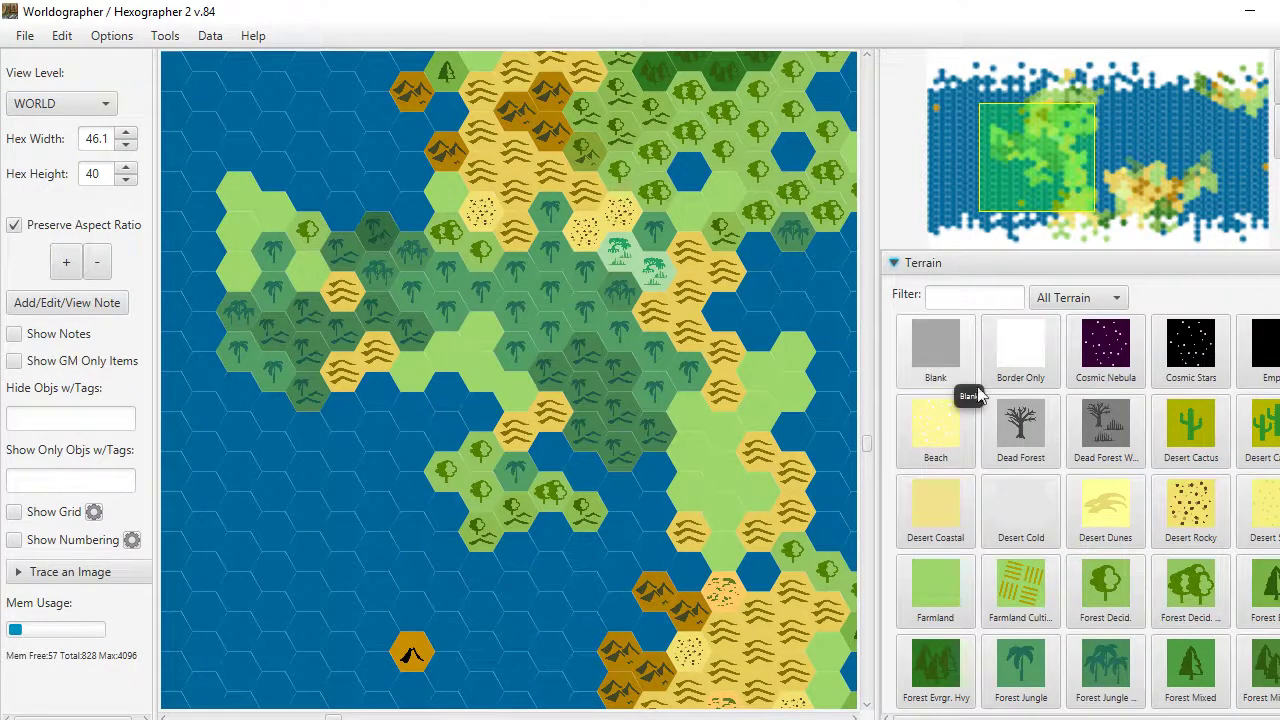
{"action": "left_click", "coordinate": [1024, 430]}
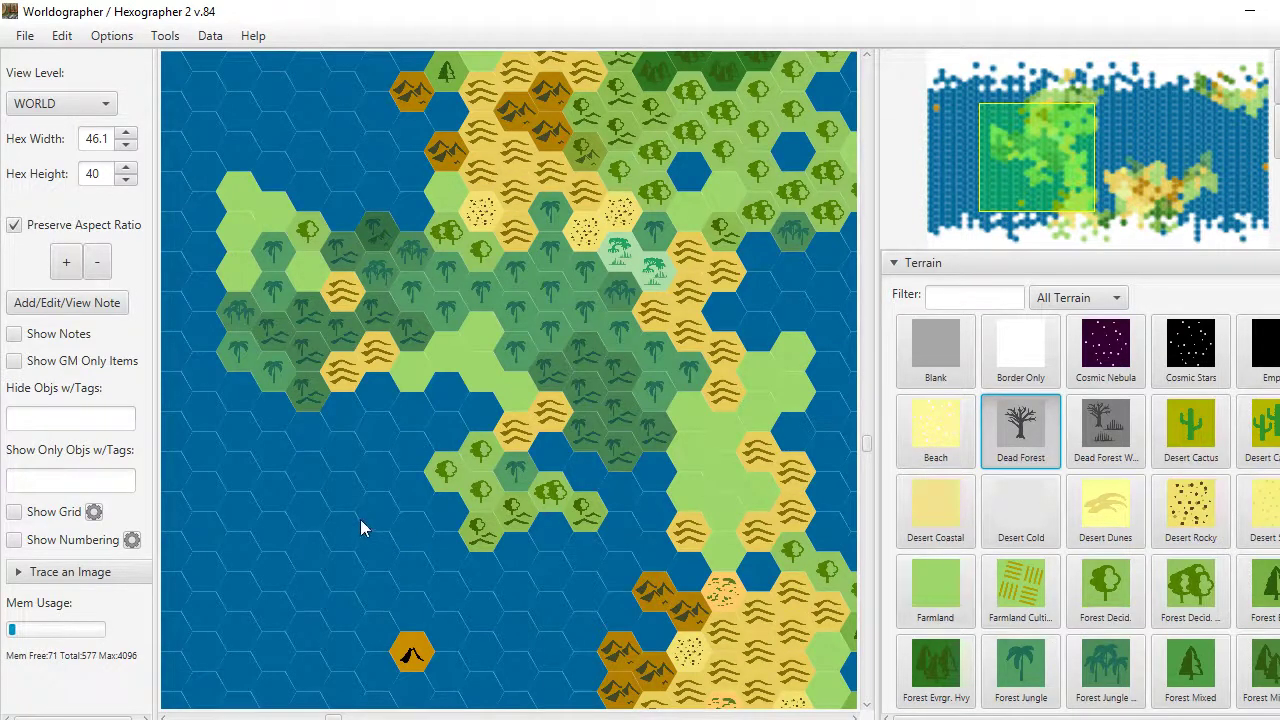
{"action": "mouse_move", "coordinate": [364, 490]}
{"action": "left_mouse_down"}
{"action": "mouse_move", "coordinate": [342, 521]}
{"action": "mouse_move", "coordinate": [365, 513]}
{"action": "mouse_move", "coordinate": [423, 549]}
{"action": "left_mouse_up"}
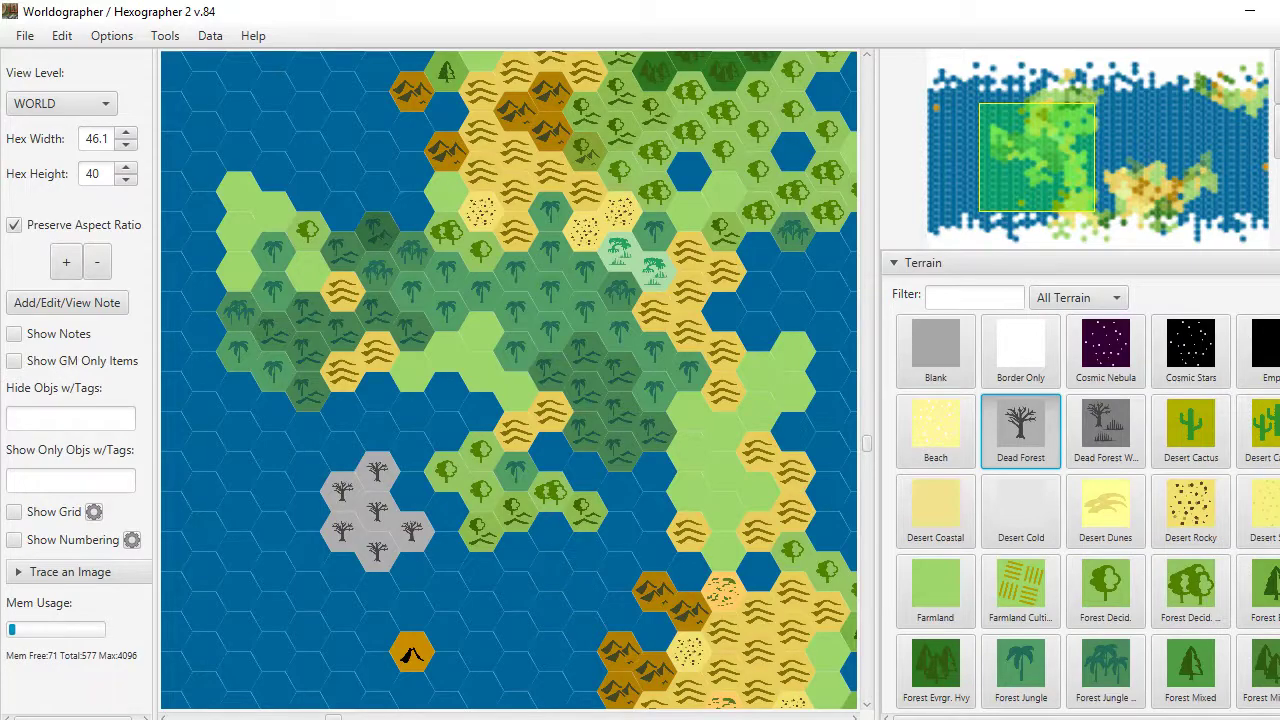
- Browse the available terrain types and limit the terrain palette to the Classic set
{"action": "scroll", "coordinate": [1085, 480], "scroll_direction": "down", "scroll_amount": 10}
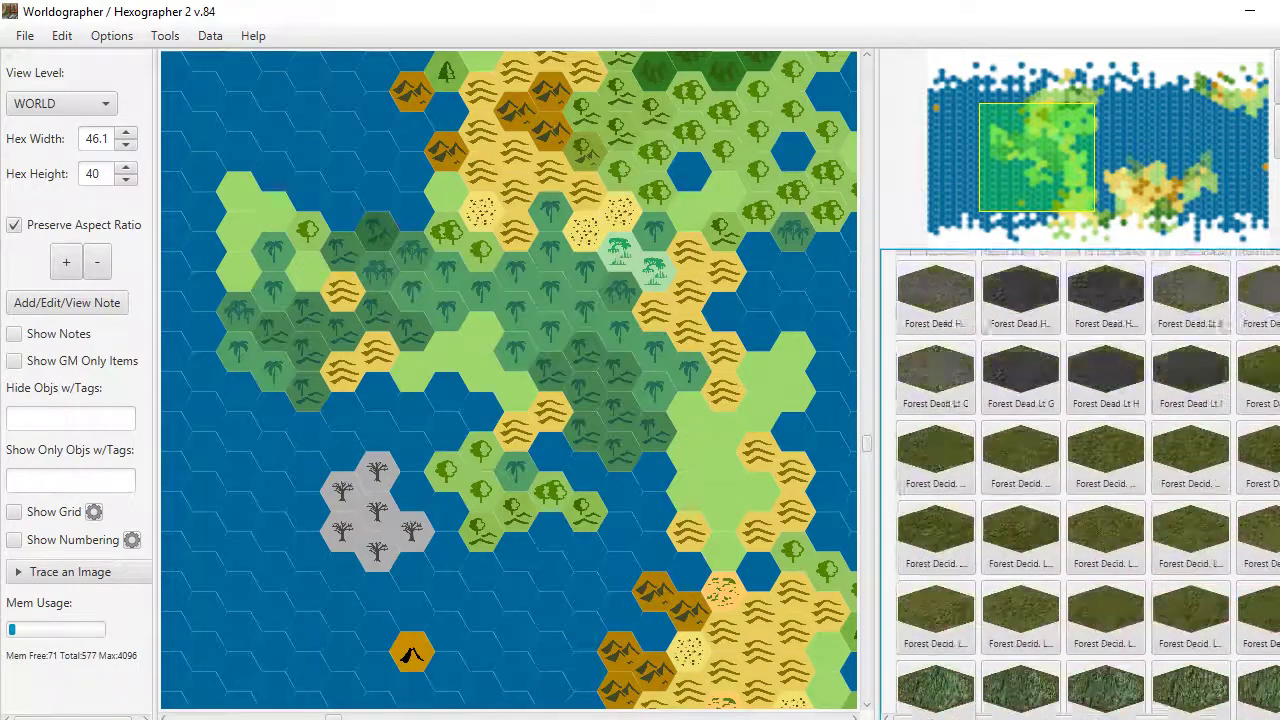
{"action": "scroll", "coordinate": [1085, 480], "scroll_direction": "up", "scroll_amount": 5}
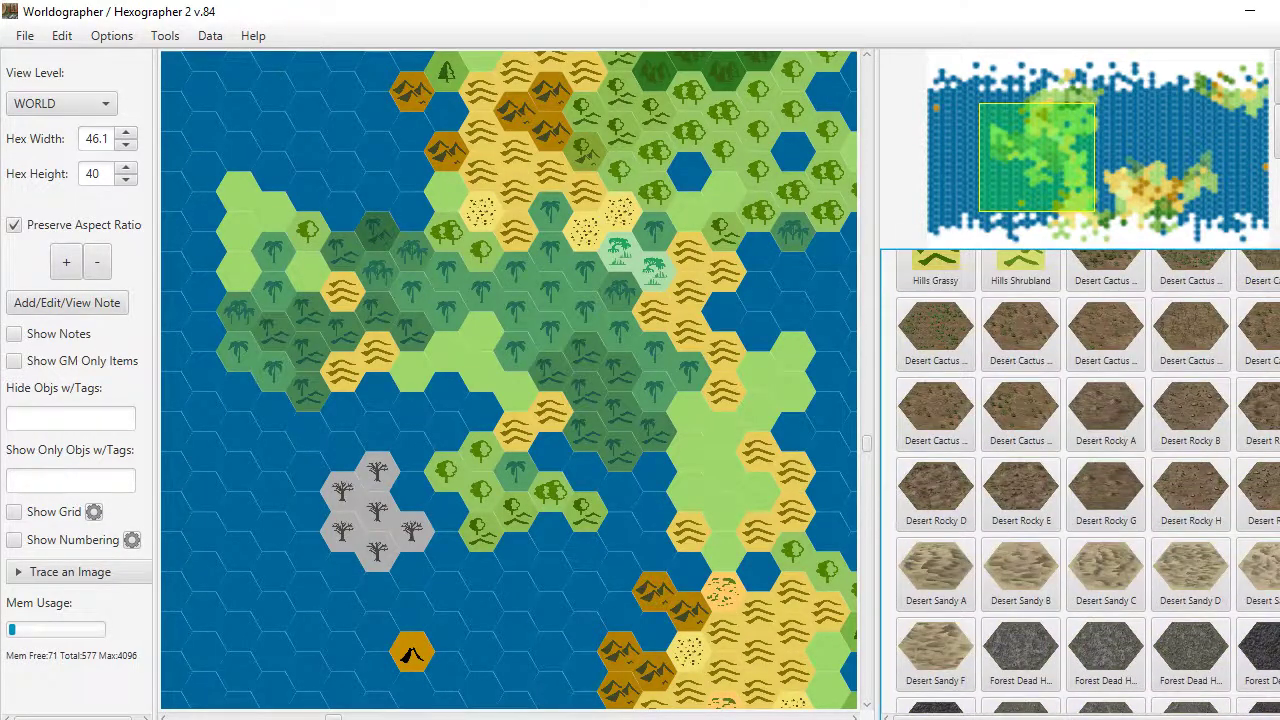
{"action": "scroll", "coordinate": [1186, 263], "scroll_direction": "up", "scroll_amount": 5}
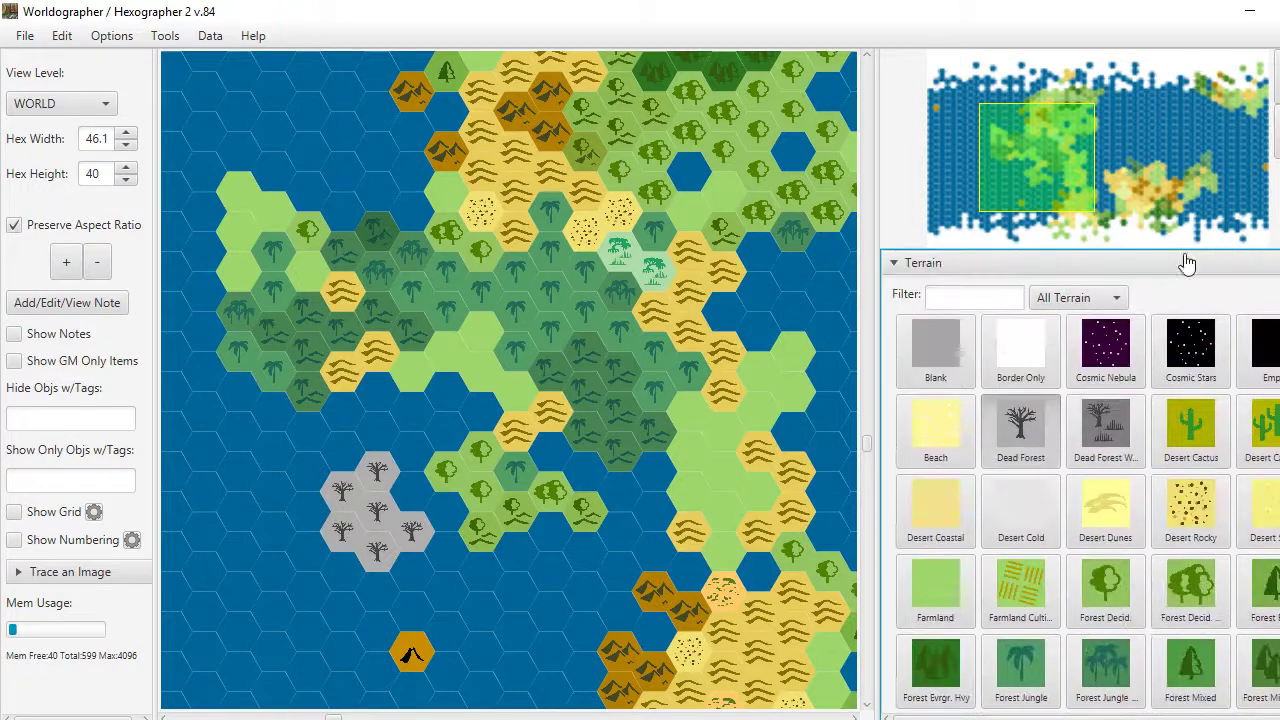
{"action": "left_click", "coordinate": [1082, 298]}
{"action": "left_click", "coordinate": [1085, 349]}
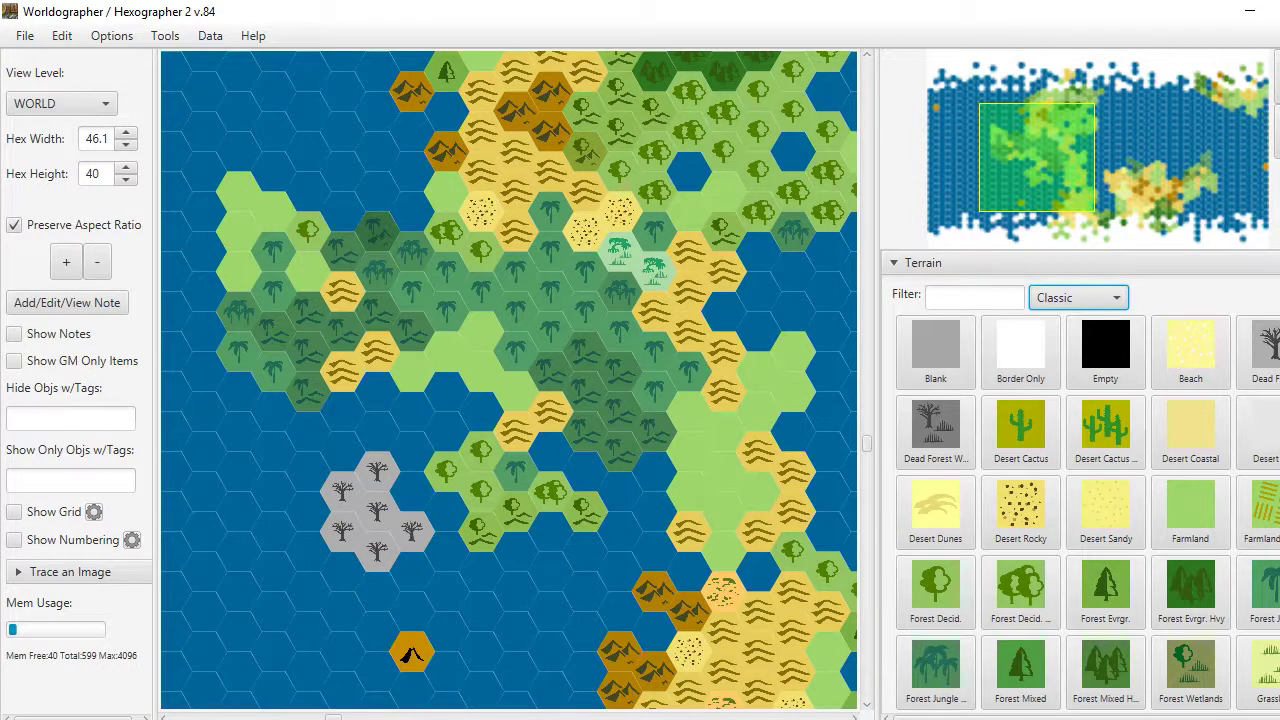
- Select a jungle hills hex on the western continent to examine its elevation and resource values
{"action": "scroll", "coordinate": [918, 385], "scroll_direction": "down", "scroll_amount": 15}
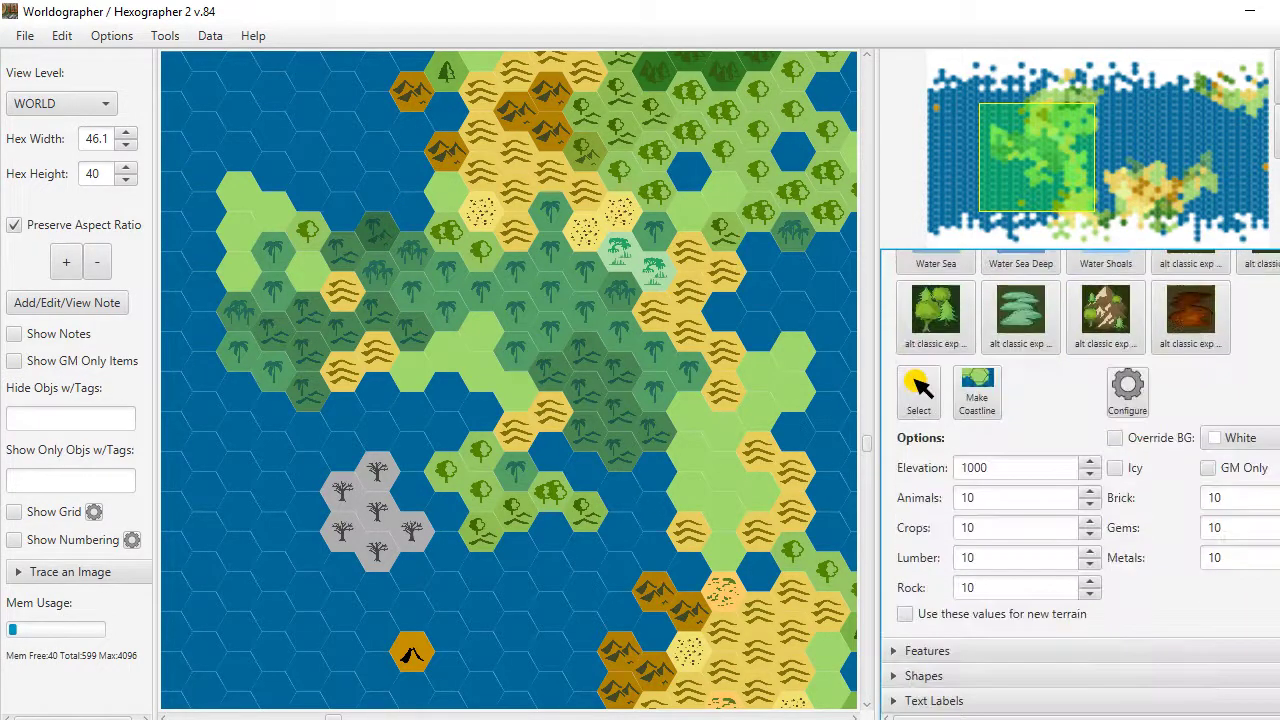
{"action": "left_click", "coordinate": [916, 400]}
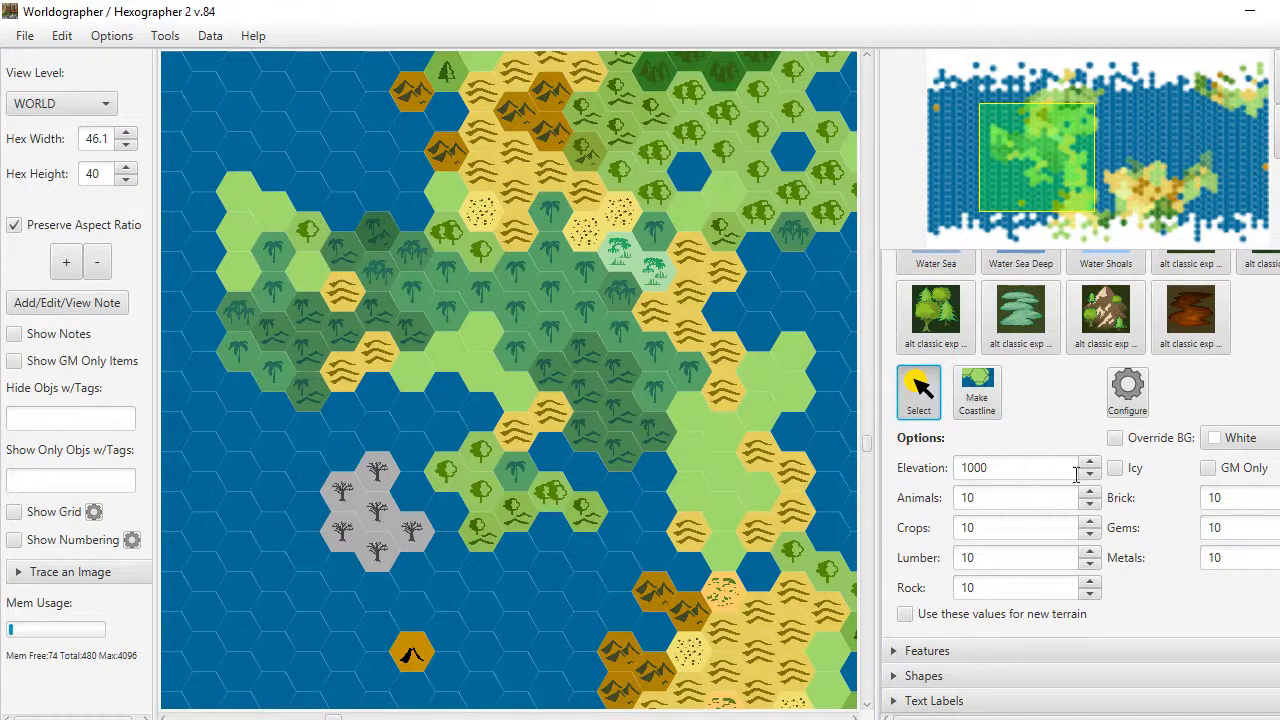
{"action": "left_click", "coordinate": [616, 363]}
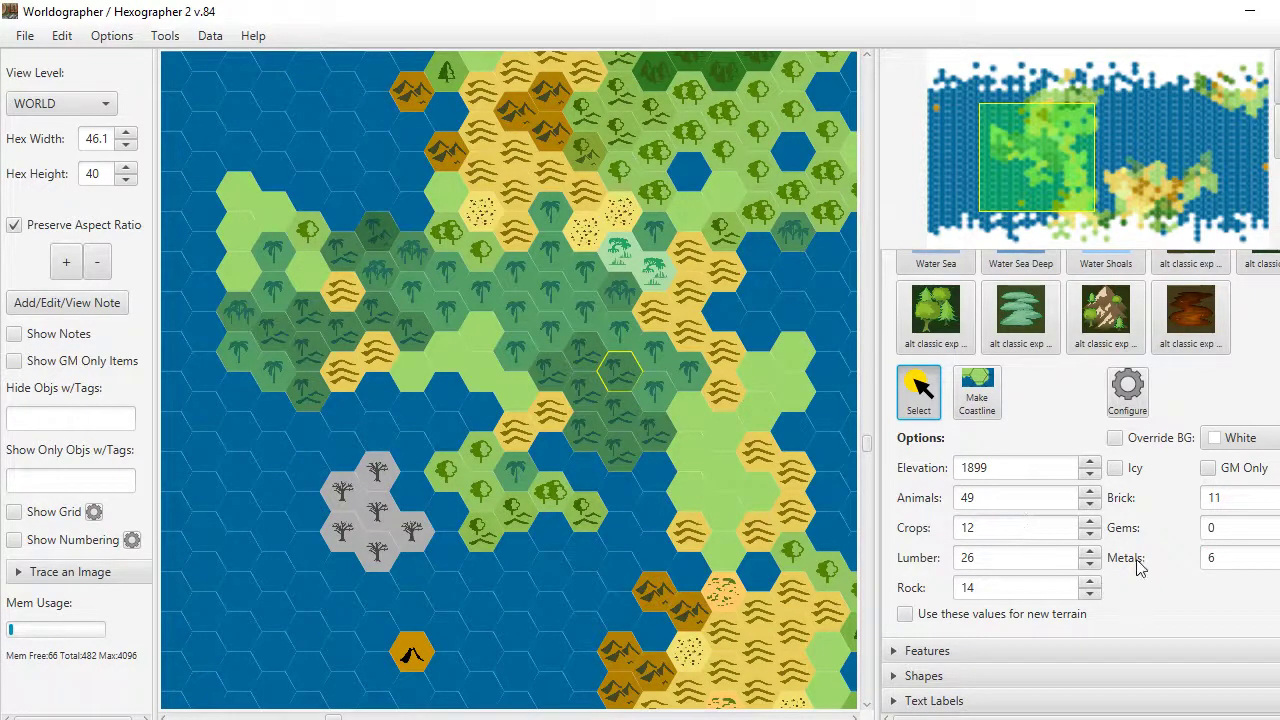
{"action": "left_click", "coordinate": [918, 385]}
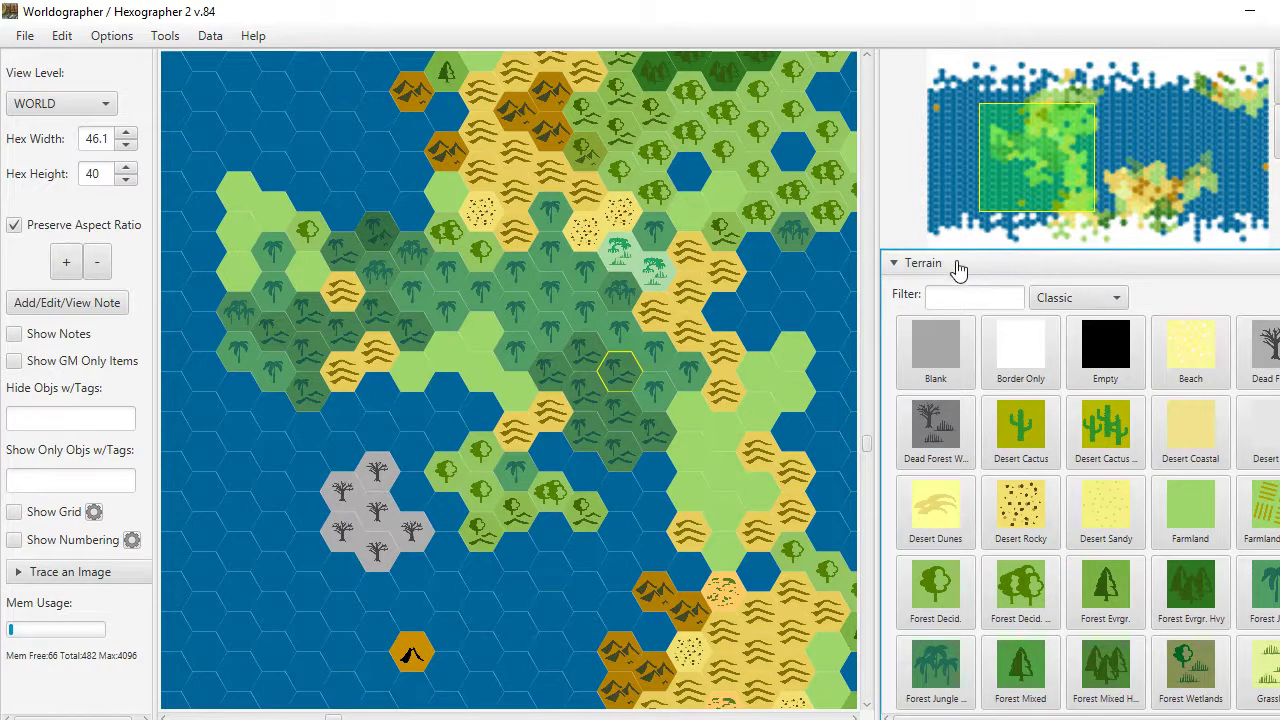
- Switch from the terrain palette to the features palette, limit it to the Classic set, and browse its symbols
{"action": "left_click", "coordinate": [953, 263]}
{"action": "left_click", "coordinate": [946, 287]}
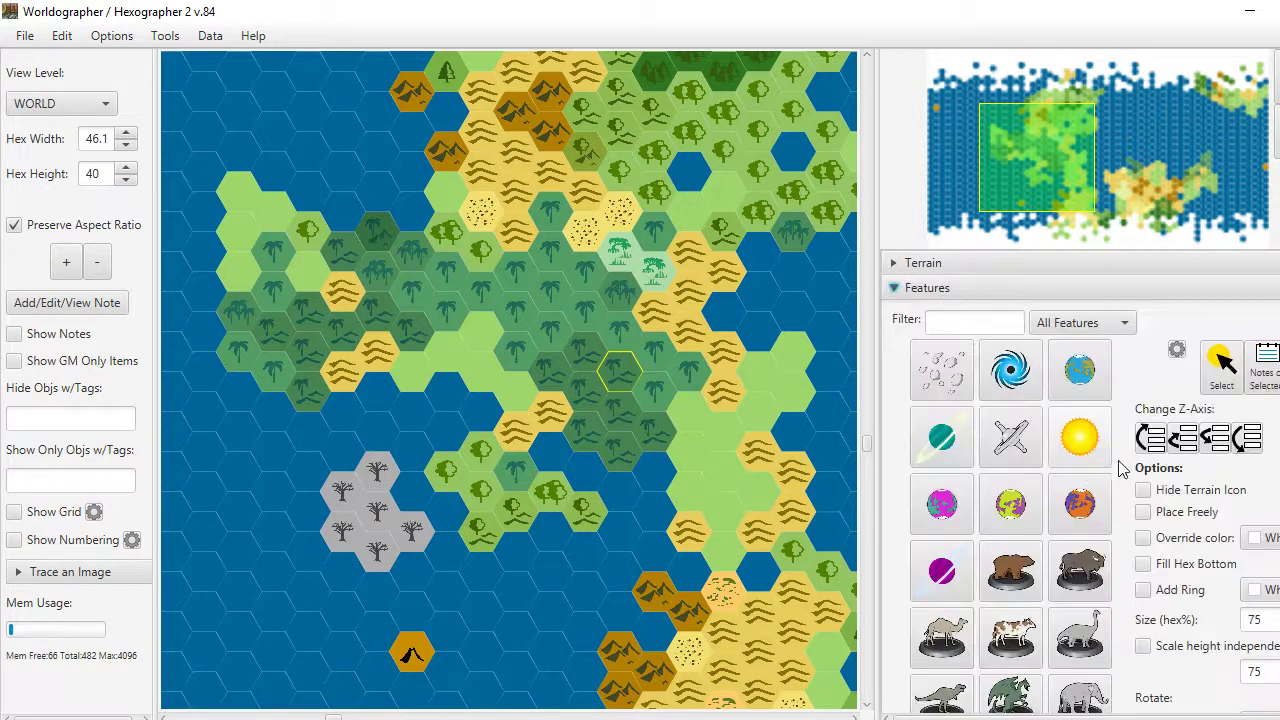
{"action": "left_click", "coordinate": [1058, 331]}
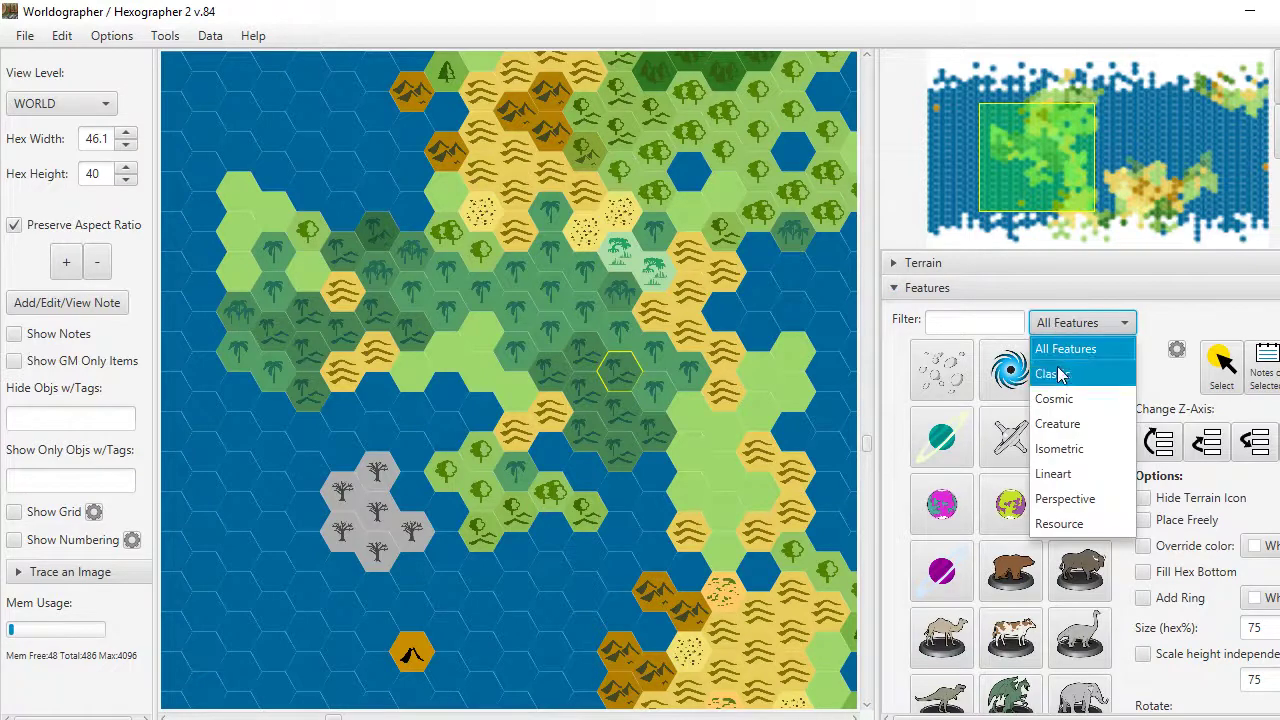
{"action": "left_click", "coordinate": [1061, 370]}
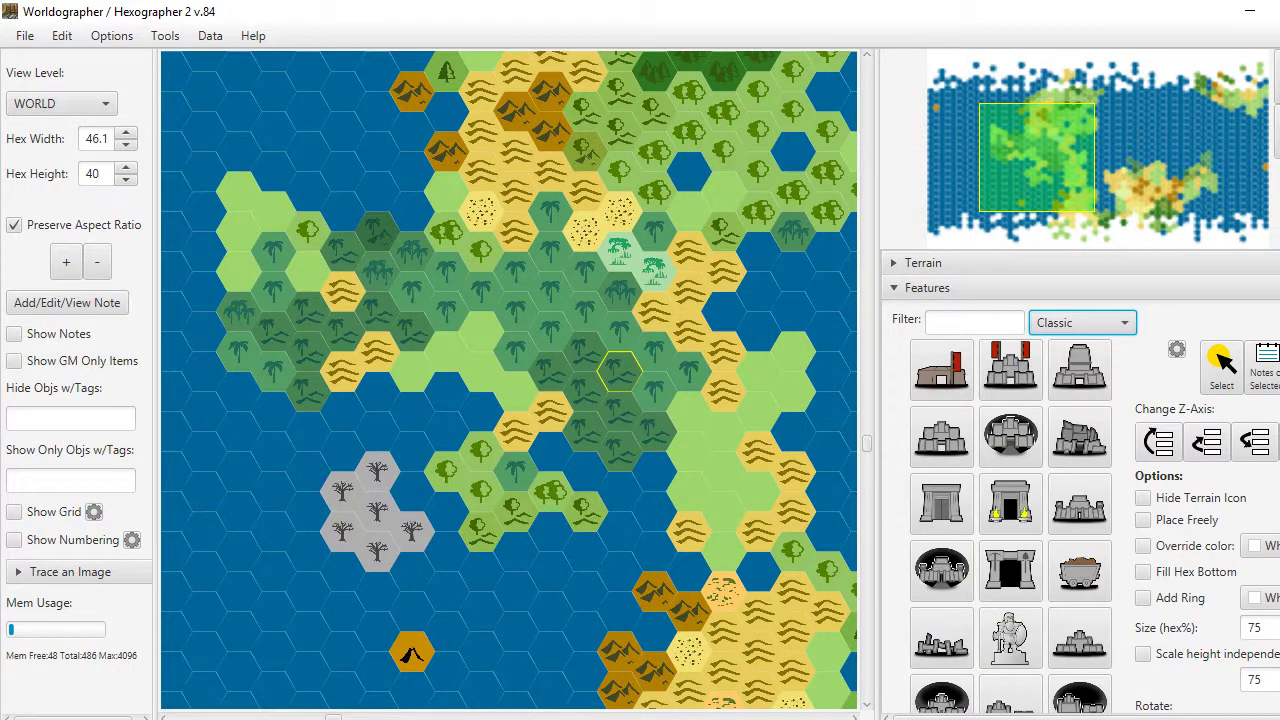
{"action": "scroll", "coordinate": [1080, 480], "scroll_direction": "down", "scroll_amount": 10}
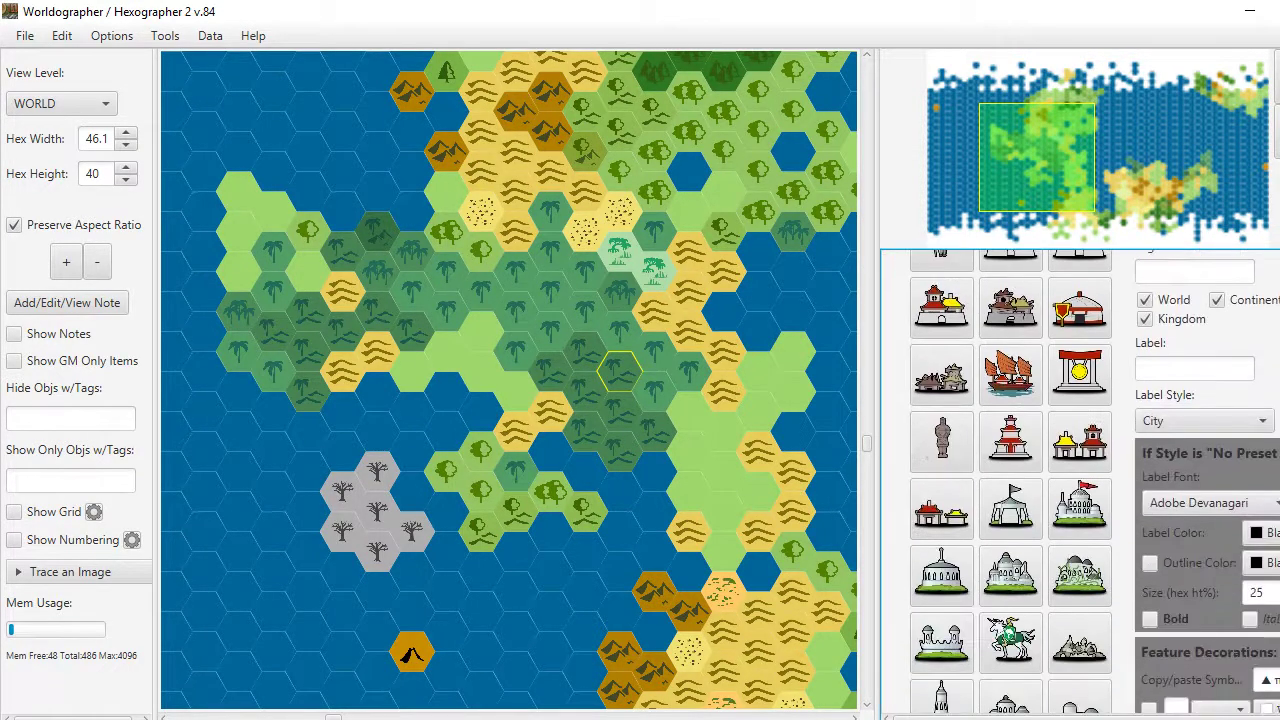
- Place a black city symbol and a black ruins symbol on the adjacent grassland hexes just east of the jungle hills
{"action": "scroll", "coordinate": [1080, 480], "scroll_direction": "down", "scroll_amount": 2}
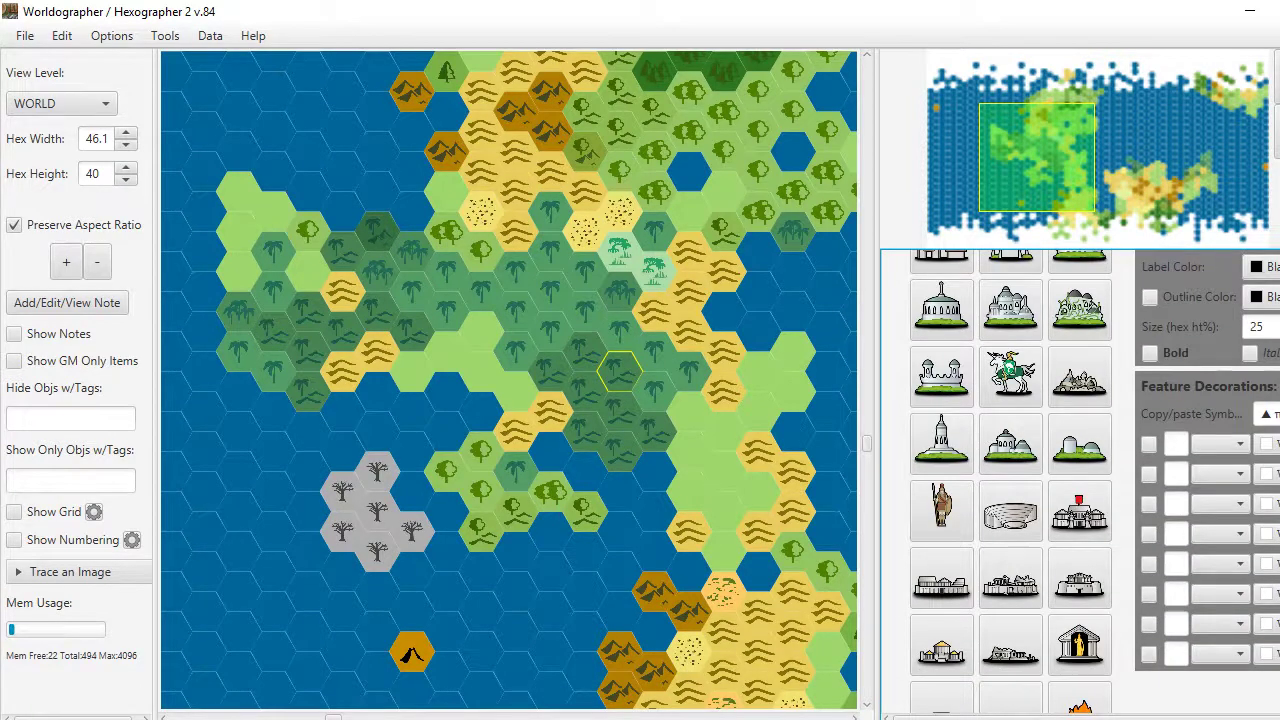
{"action": "scroll", "coordinate": [1010, 480], "scroll_direction": "down", "scroll_amount": 15}
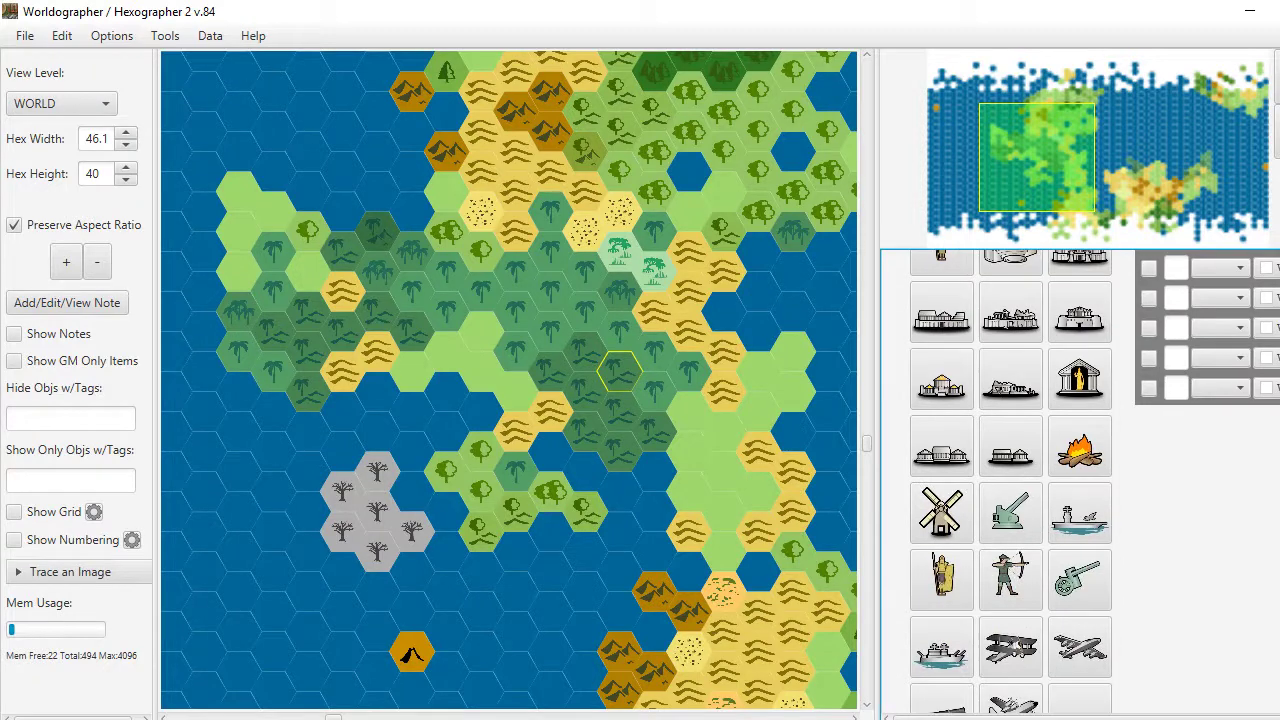
{"action": "scroll", "coordinate": [1010, 480], "scroll_direction": "down", "scroll_amount": 15}
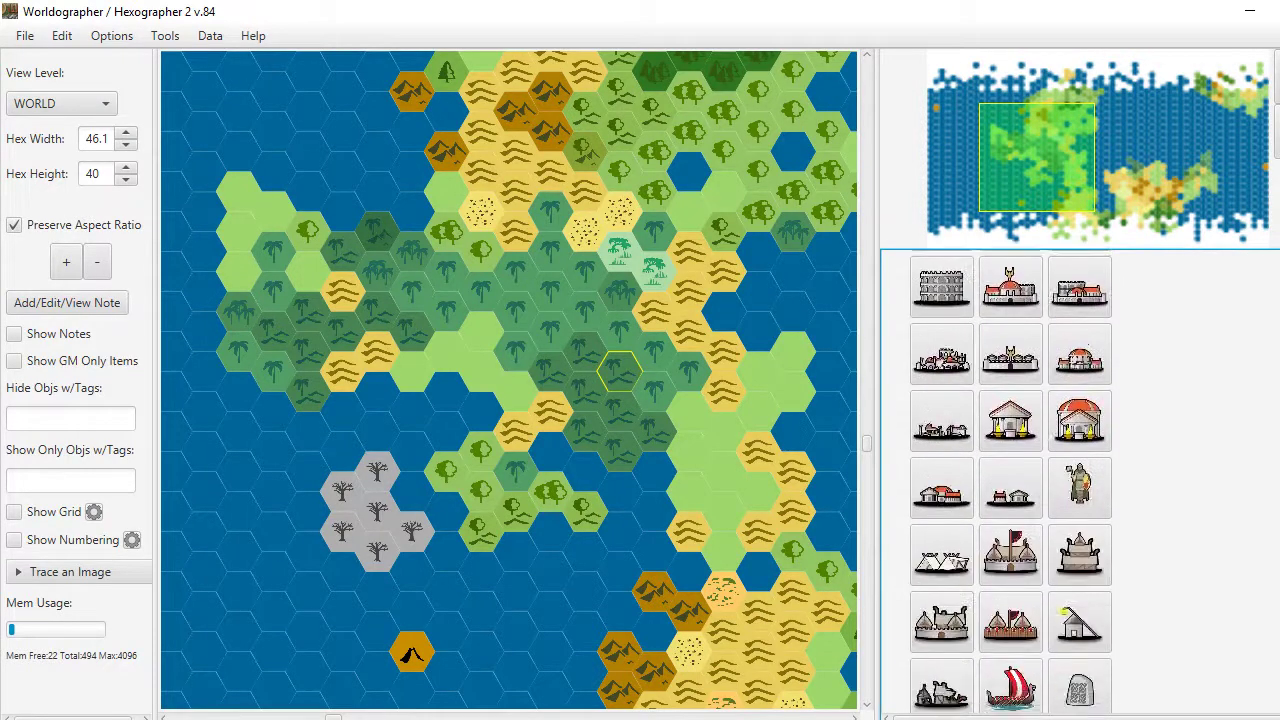
{"action": "scroll", "coordinate": [1010, 480], "scroll_direction": "down", "scroll_amount": 15}
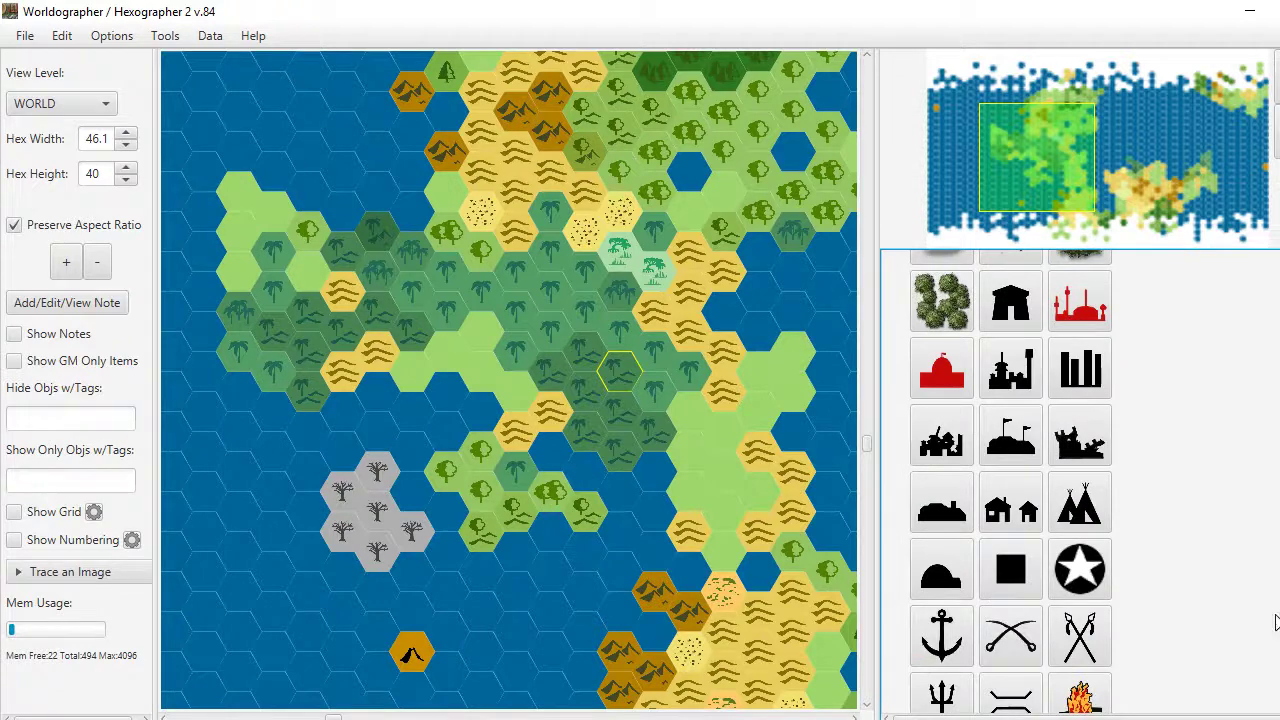
{"action": "left_click", "coordinate": [1030, 378]}
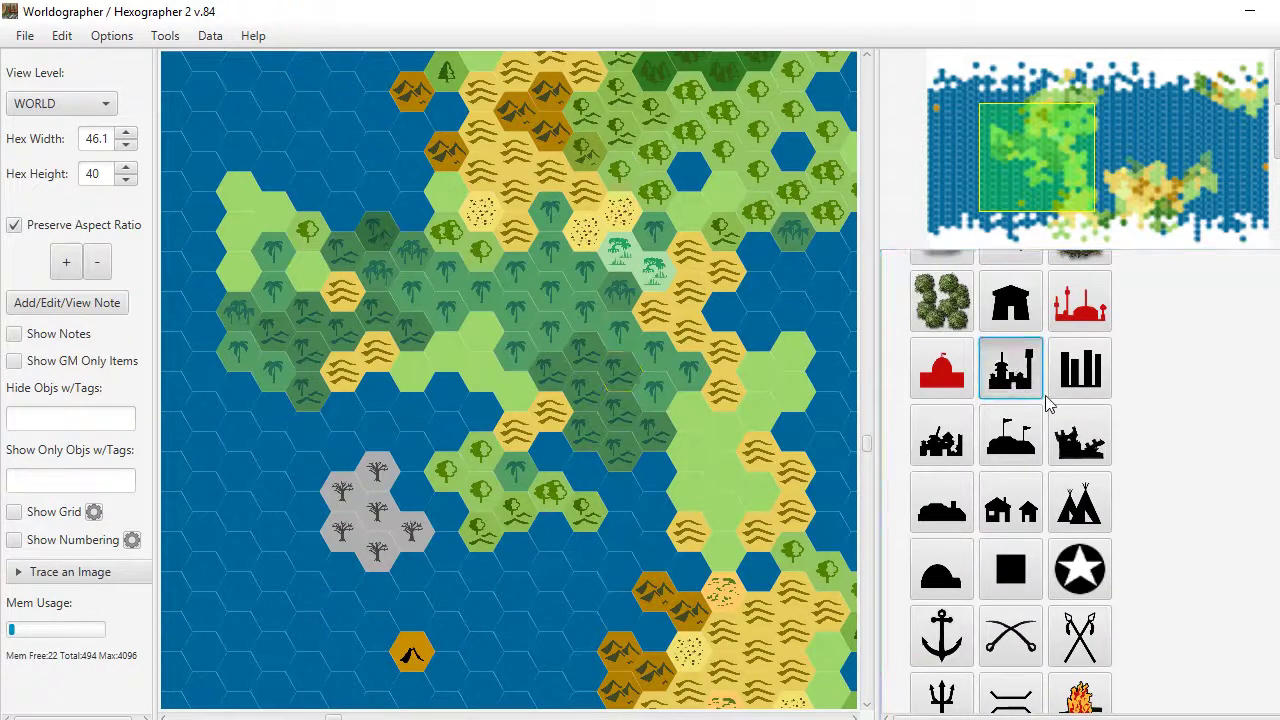
{"action": "left_click", "coordinate": [690, 420]}
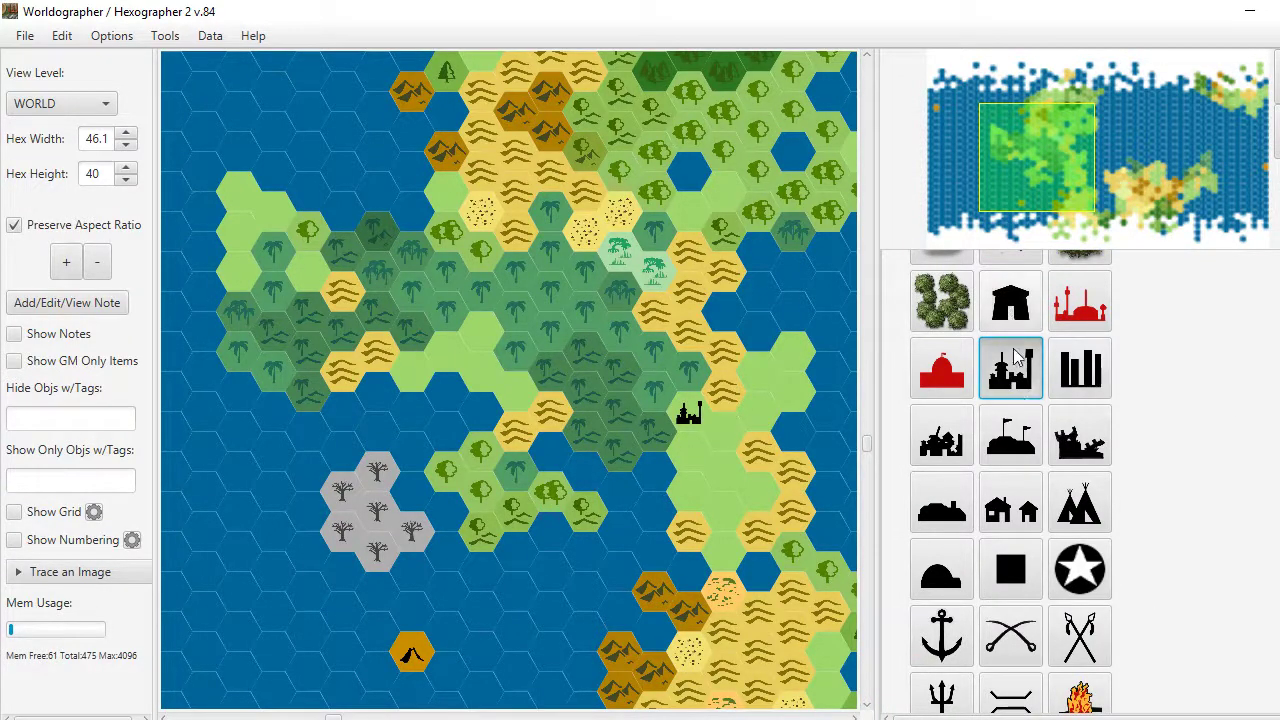
{"action": "left_click", "coordinate": [1060, 445]}
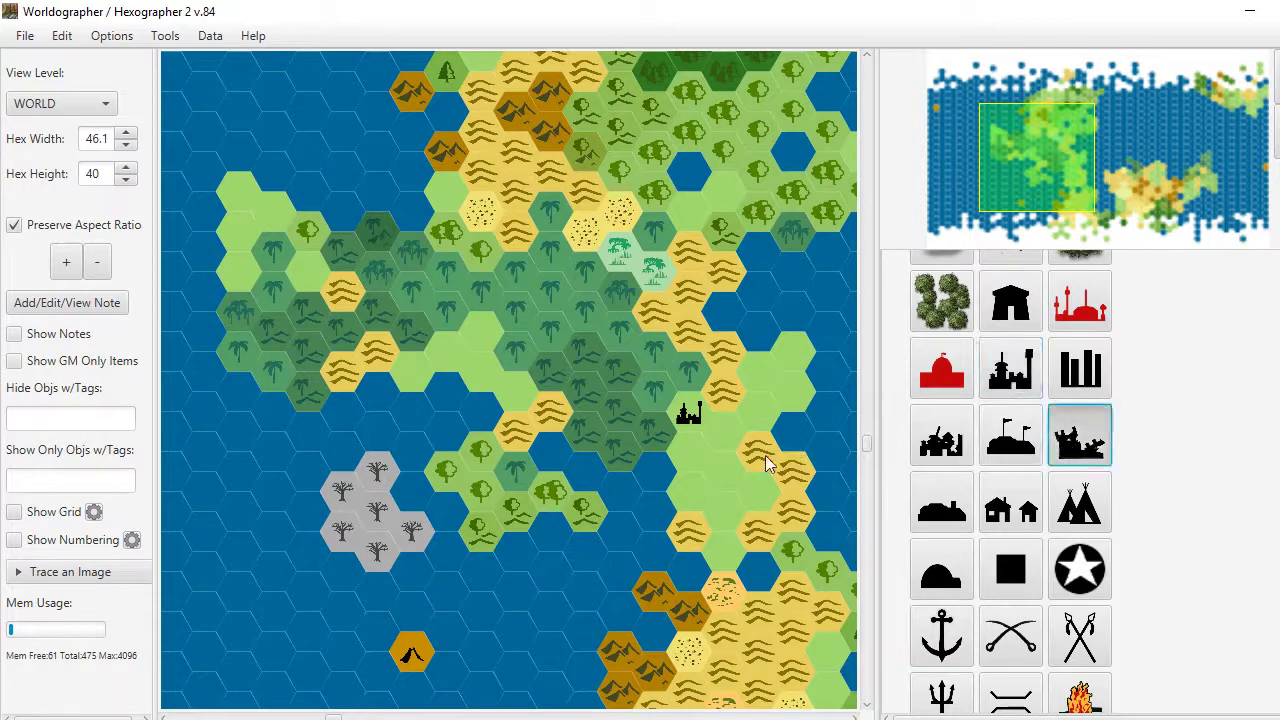
{"action": "left_click", "coordinate": [700, 462]}
- Select the placed ruins feature and review its generated note details
{"action": "scroll", "coordinate": [1010, 480], "scroll_direction": "up", "scroll_amount": 15}
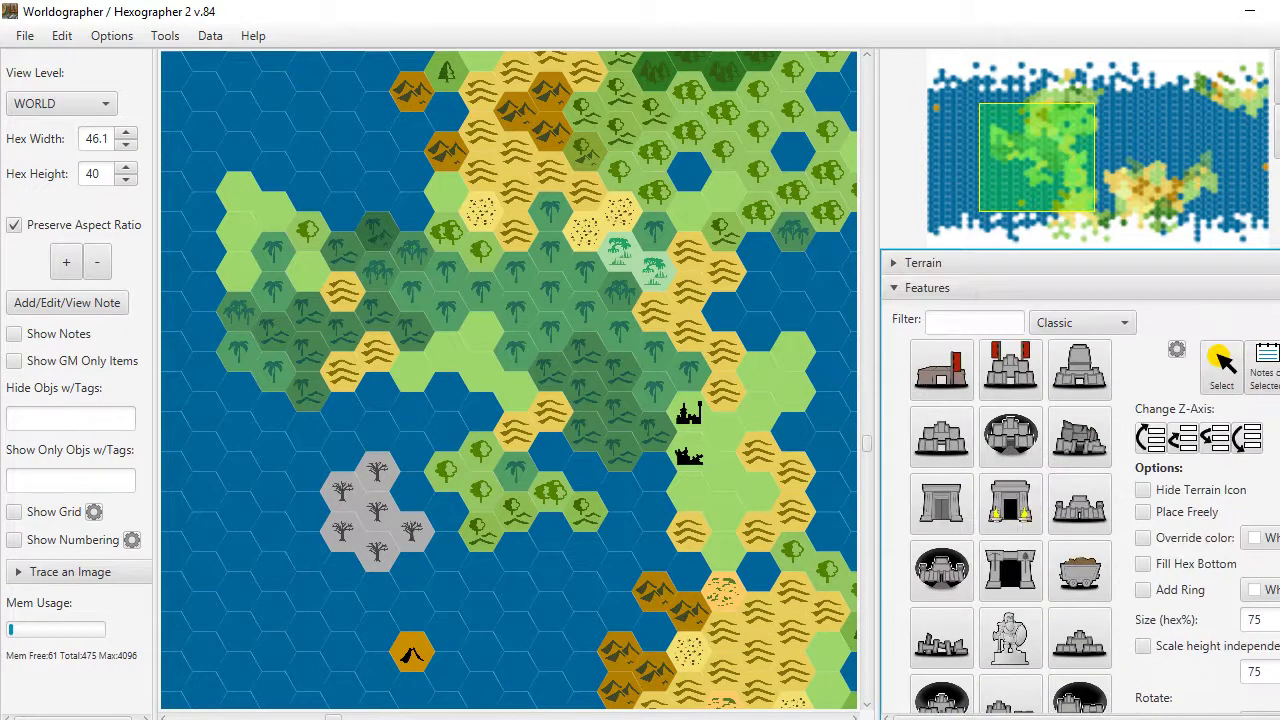
{"action": "left_click", "coordinate": [1225, 376]}
{"action": "left_click", "coordinate": [690, 458]}
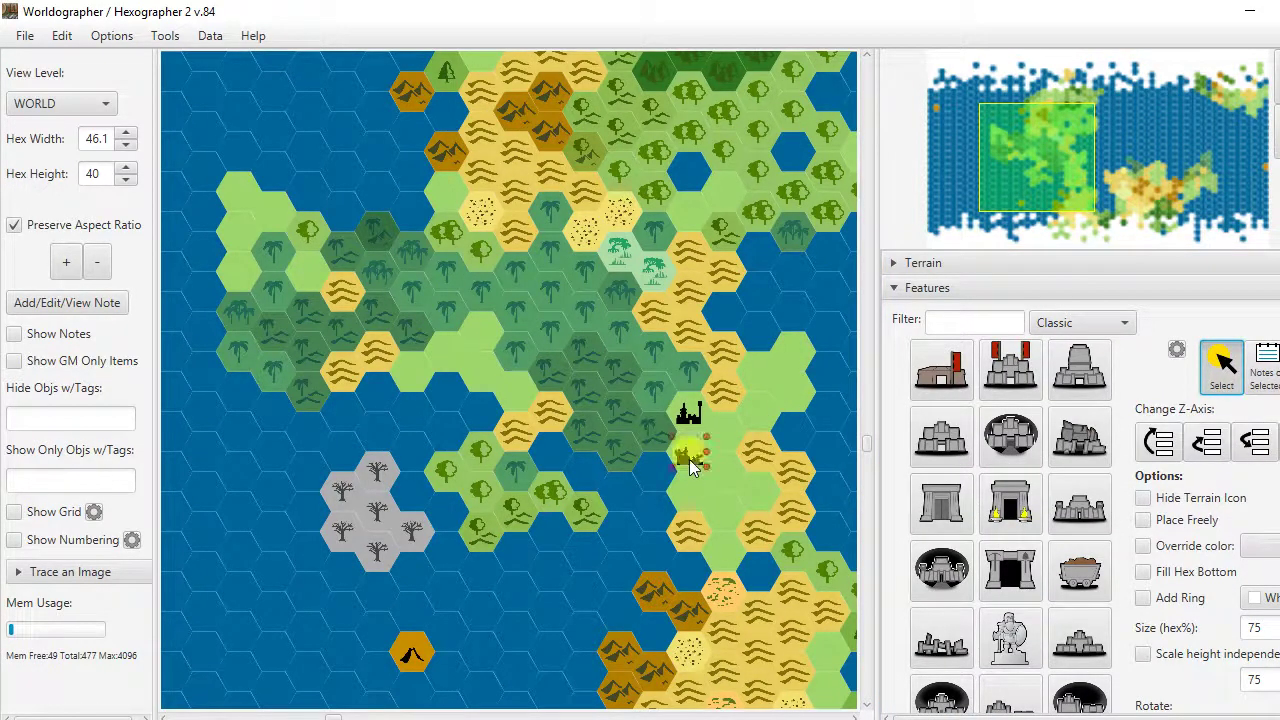
{"action": "left_click", "coordinate": [1265, 368]}
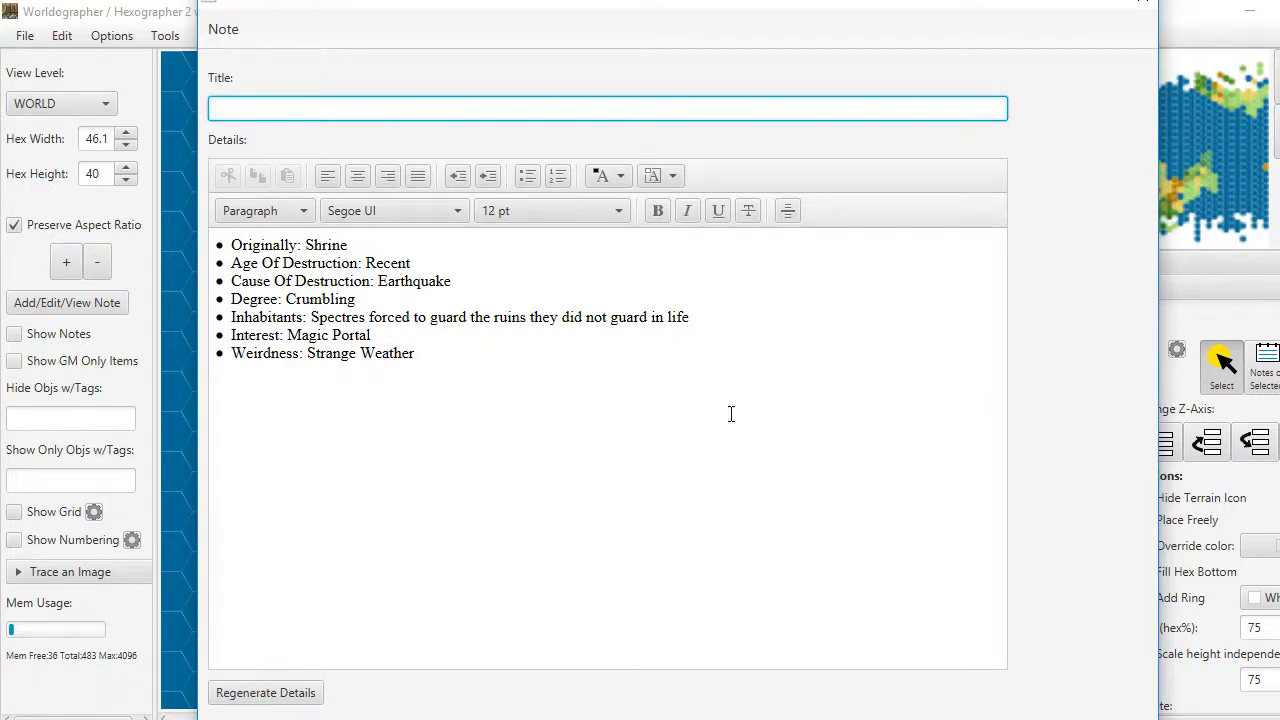
{"action": "left_click", "coordinate": [1150, 12]}
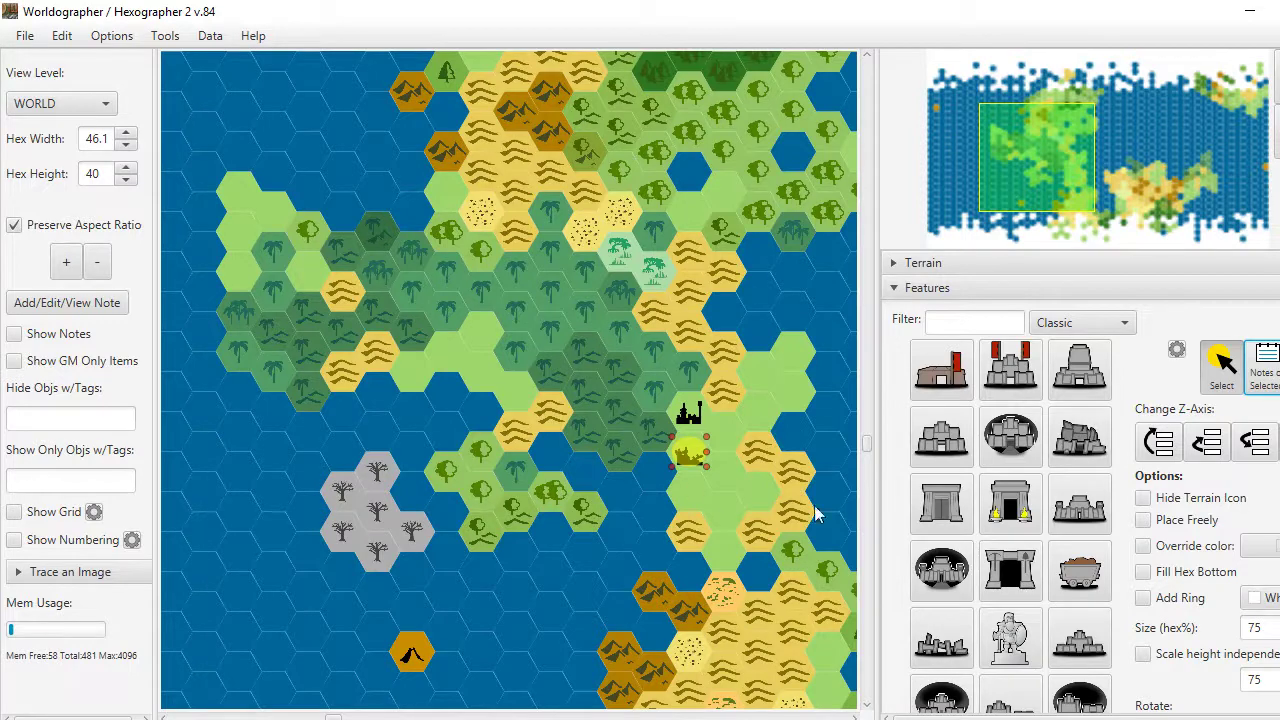
- Delete the ruins and city features from the grassland hexes and collapse the features palette
{"action": "left_click", "coordinate": [895, 288]}
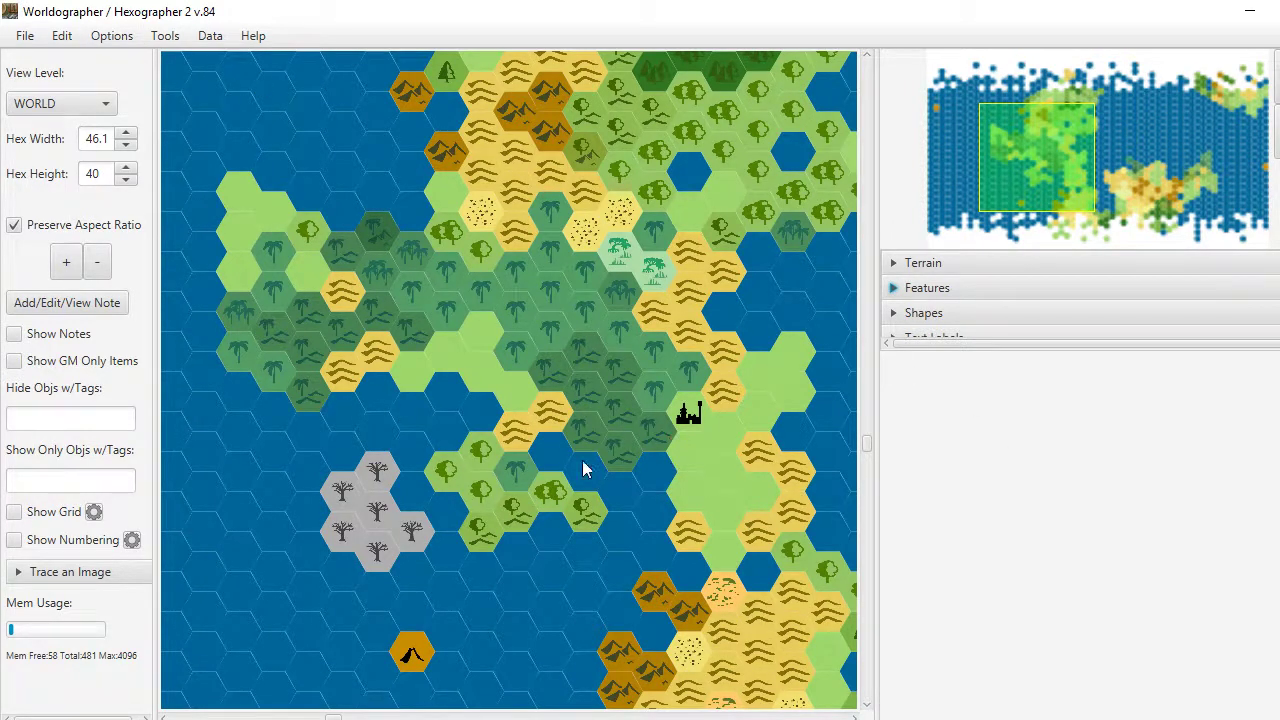
{"action": "left_click", "coordinate": [687, 411]}
{"action": "key", "text": "Delete"}
- Open the World Info and review the Zheng, Argraeve, Rae and Josué culture entries
{"action": "left_click", "coordinate": [210, 37]}
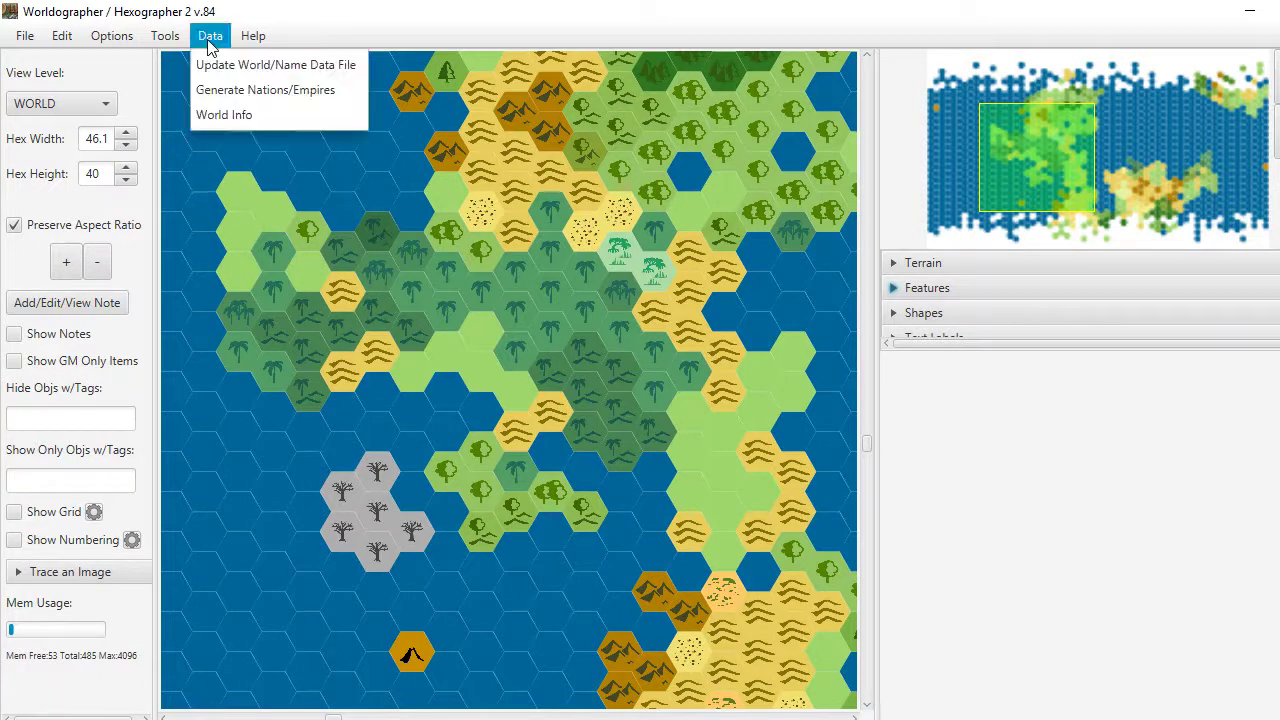
{"action": "left_click", "coordinate": [221, 116]}
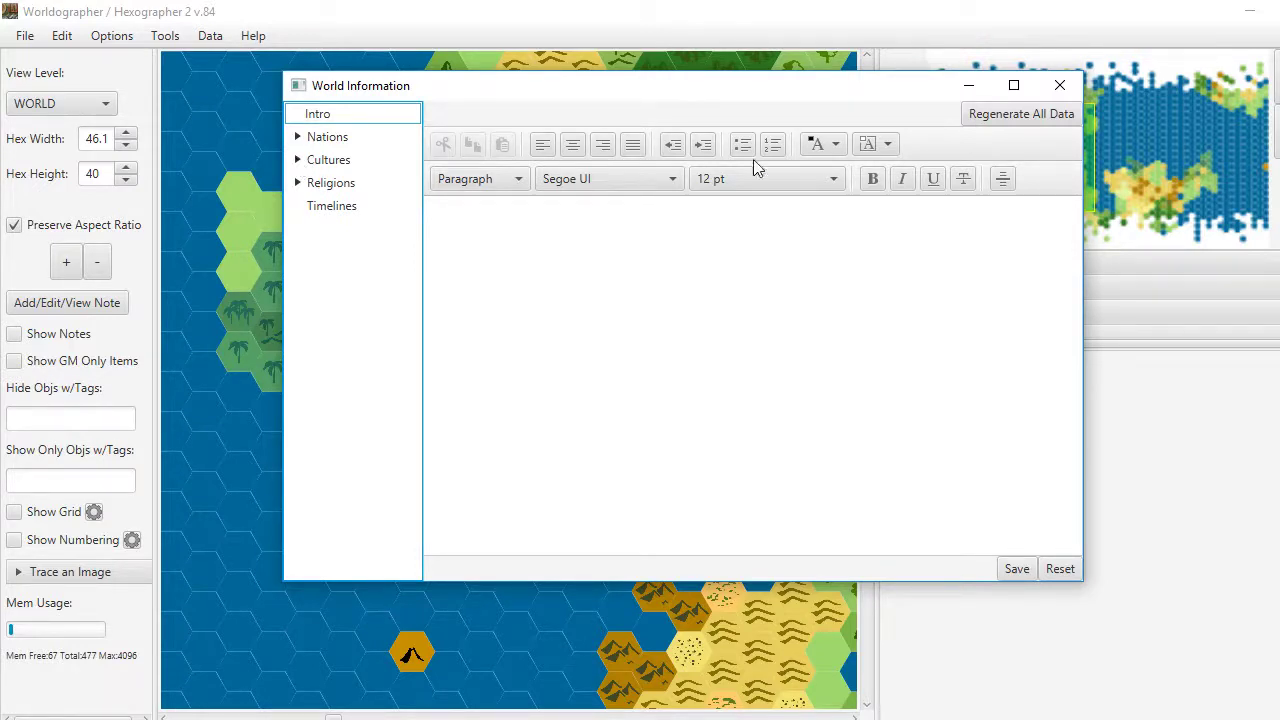
{"action": "left_click", "coordinate": [328, 162]}
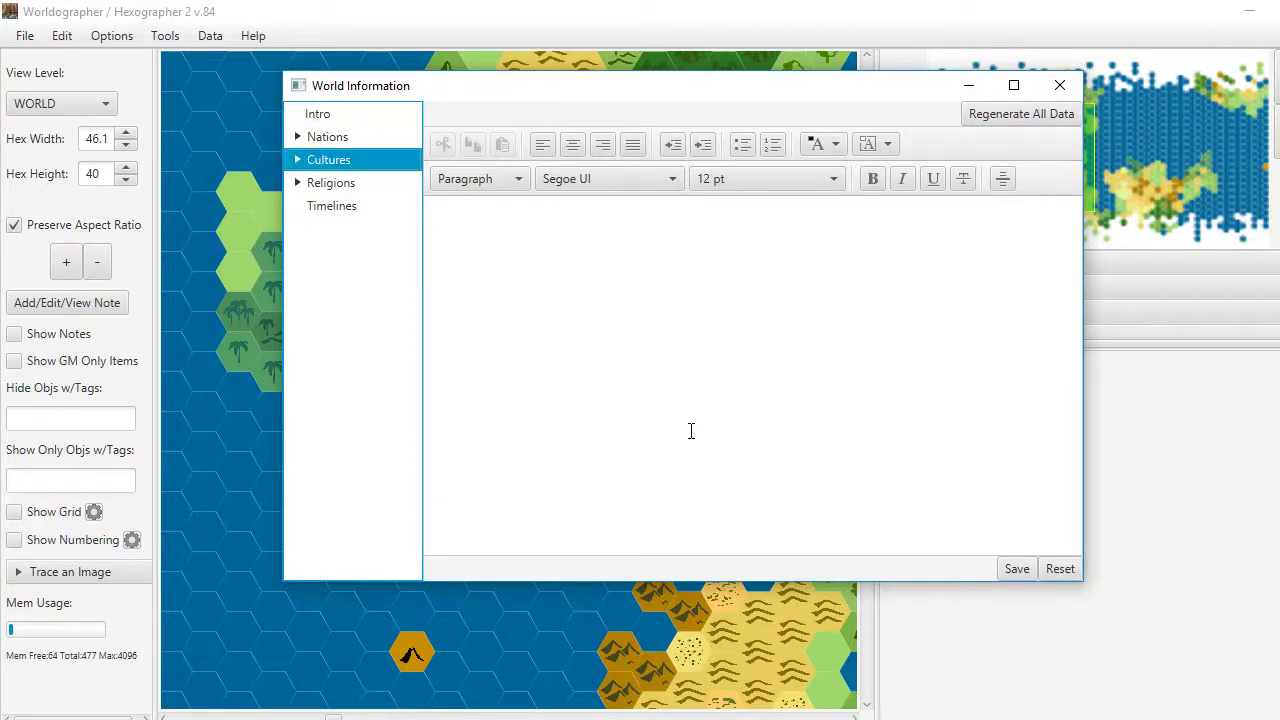
{"action": "left_click", "coordinate": [299, 162]}
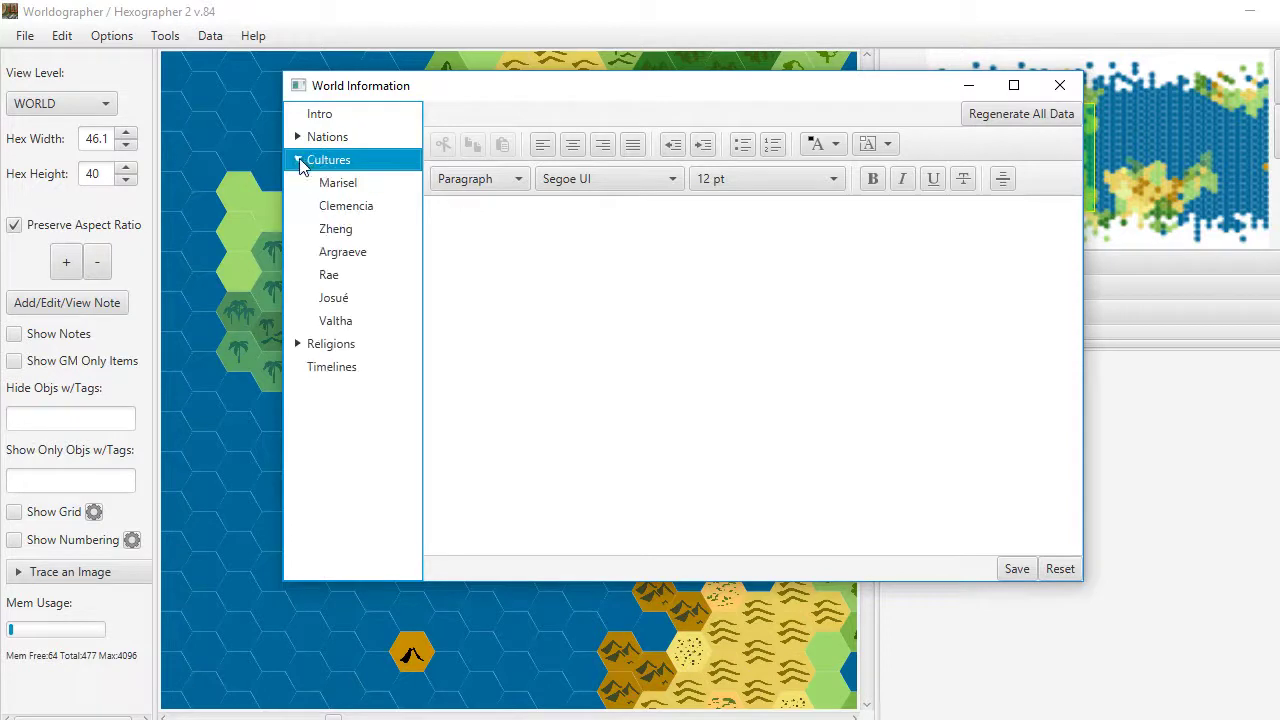
{"action": "left_click", "coordinate": [344, 230]}
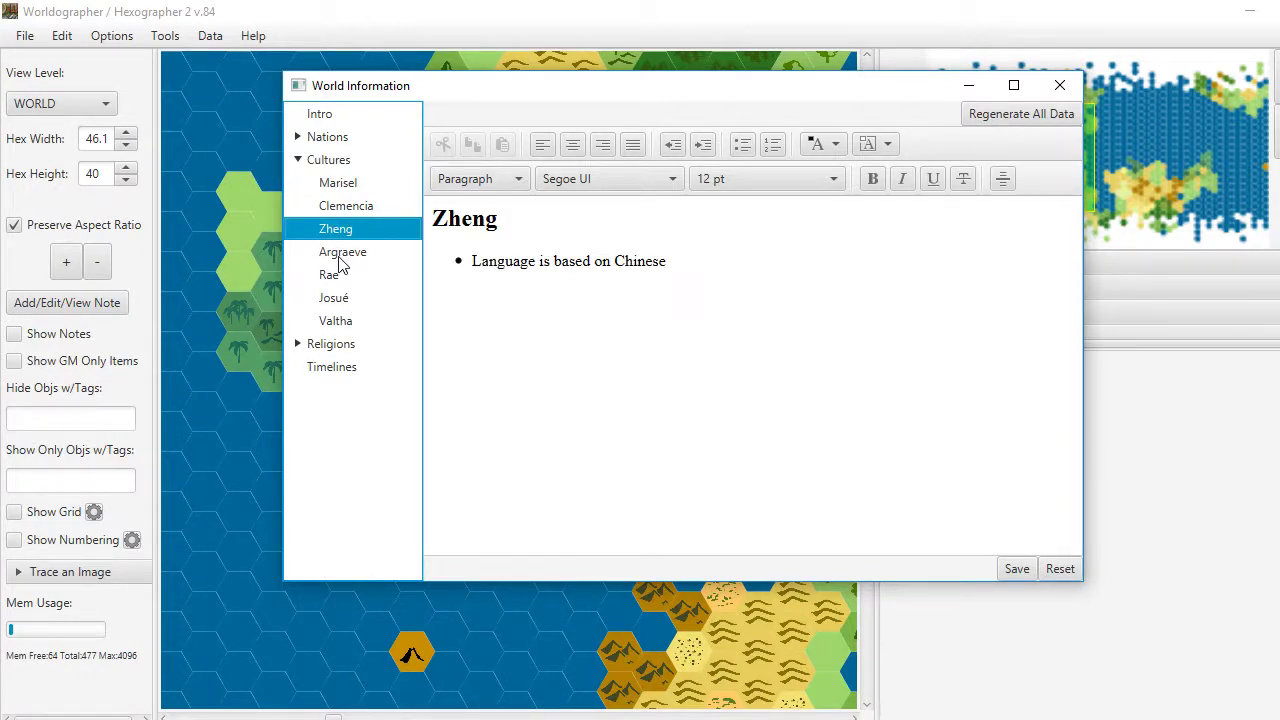
{"action": "left_click", "coordinate": [341, 258]}
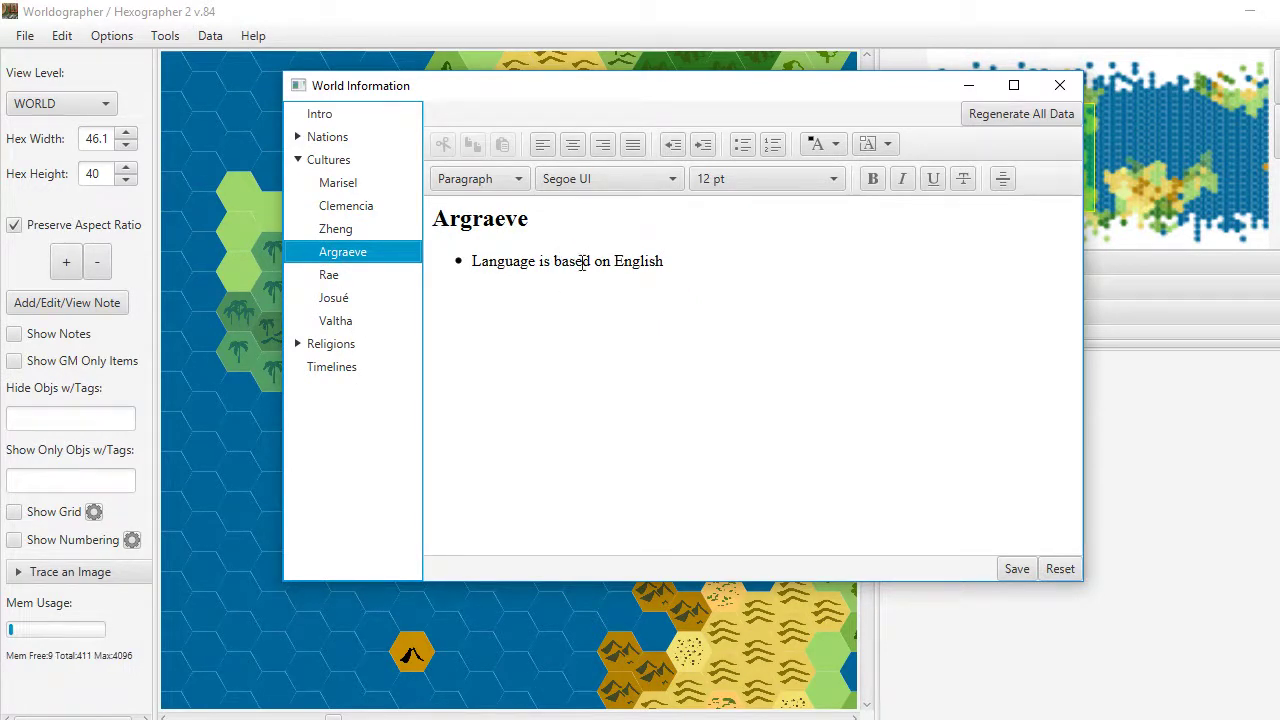
{"action": "left_click", "coordinate": [338, 279]}
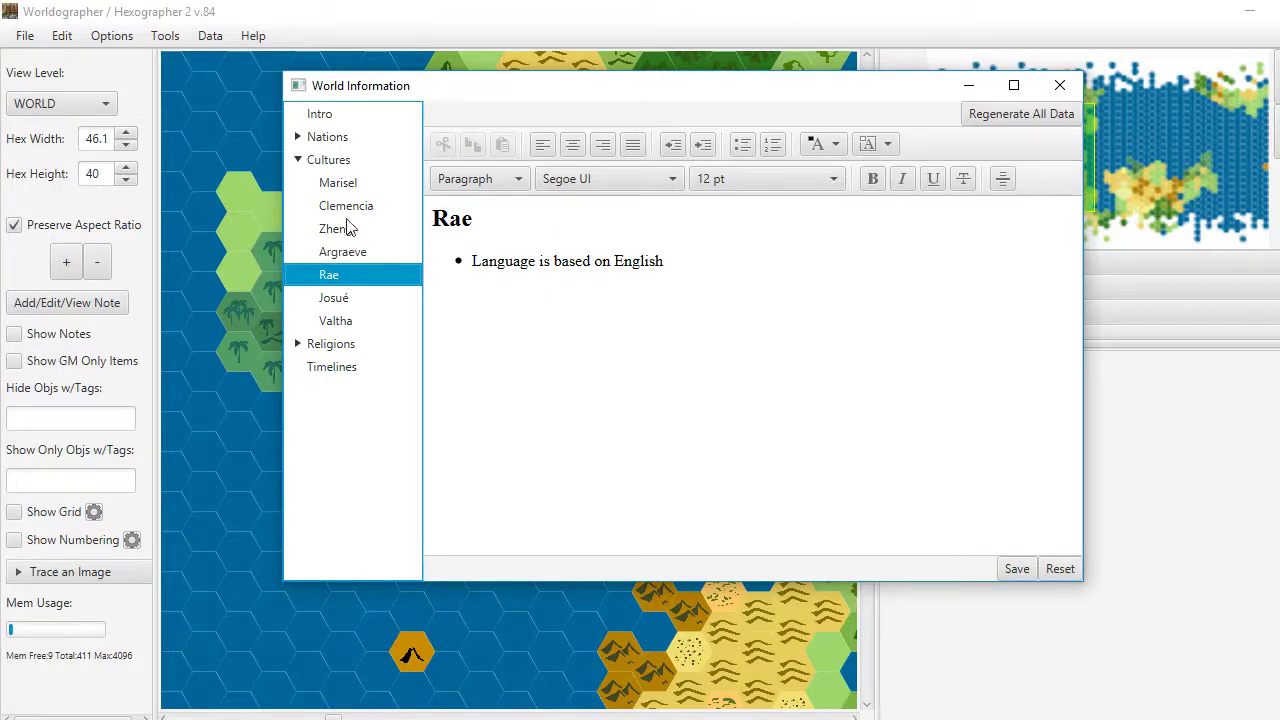
{"action": "left_click", "coordinate": [350, 299]}
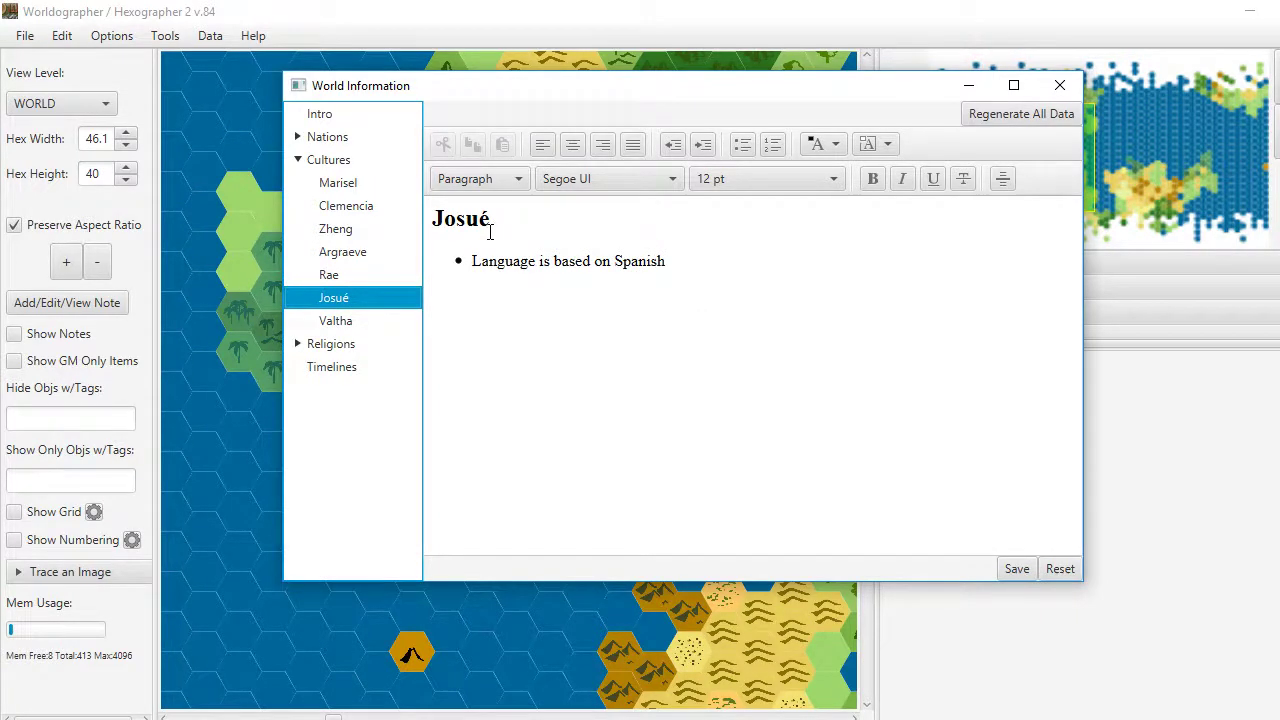
- Review the Albutanas, Beizun, Licenburgh and Yujing nation entries for their government, cultures and rulers
{"action": "left_click", "coordinate": [297, 137]}
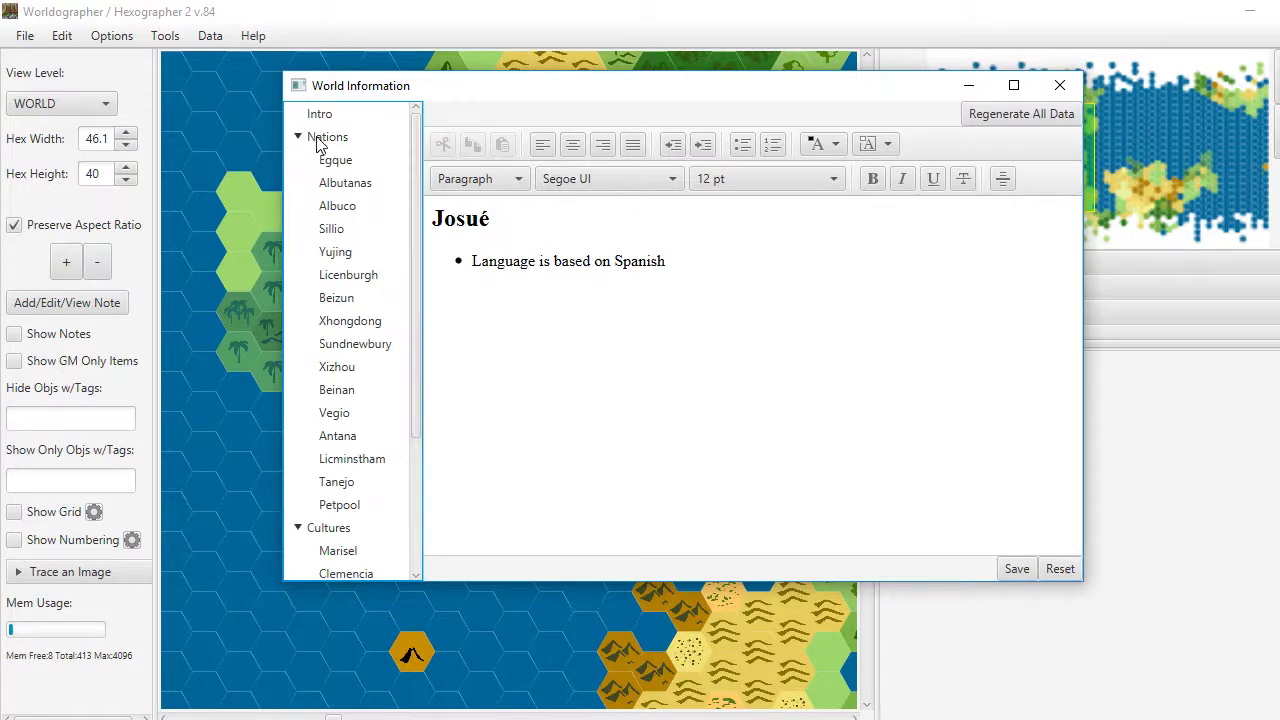
{"action": "left_click", "coordinate": [341, 190]}
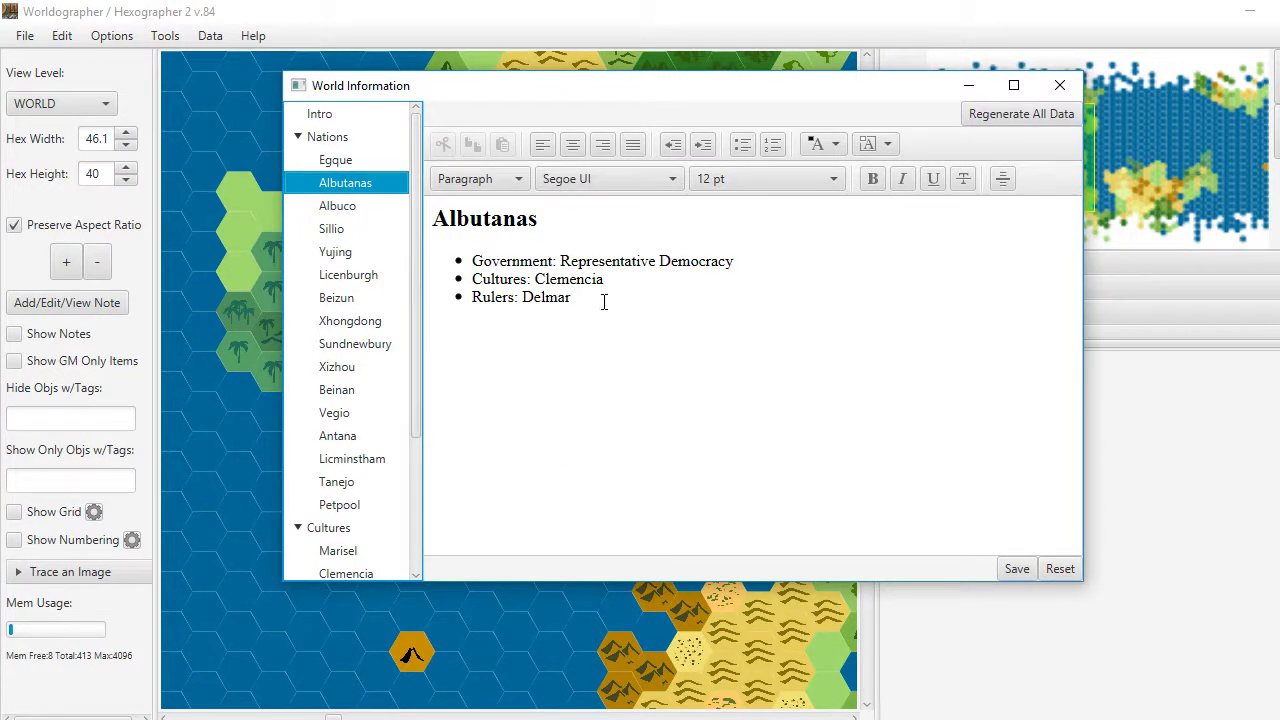
{"action": "left_click", "coordinate": [332, 298]}
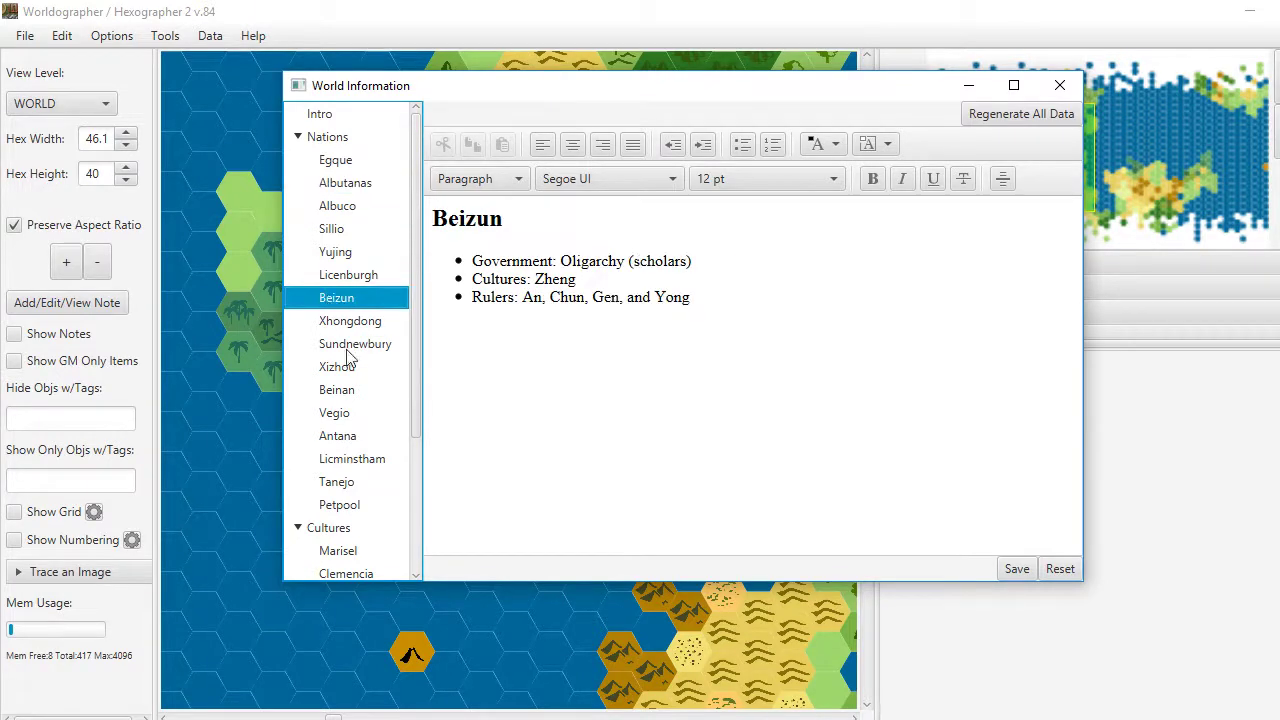
{"action": "left_click", "coordinate": [350, 275]}
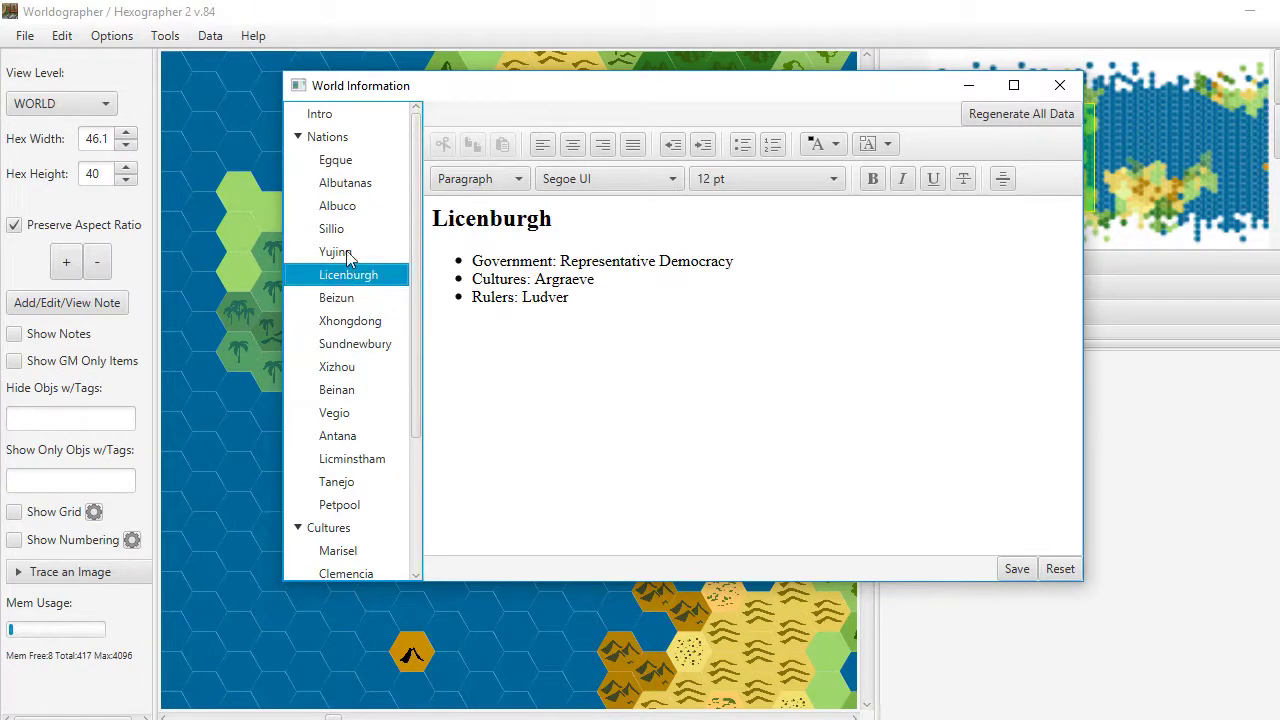
{"action": "left_click", "coordinate": [348, 252]}
{"action": "left_click", "coordinate": [299, 137]}
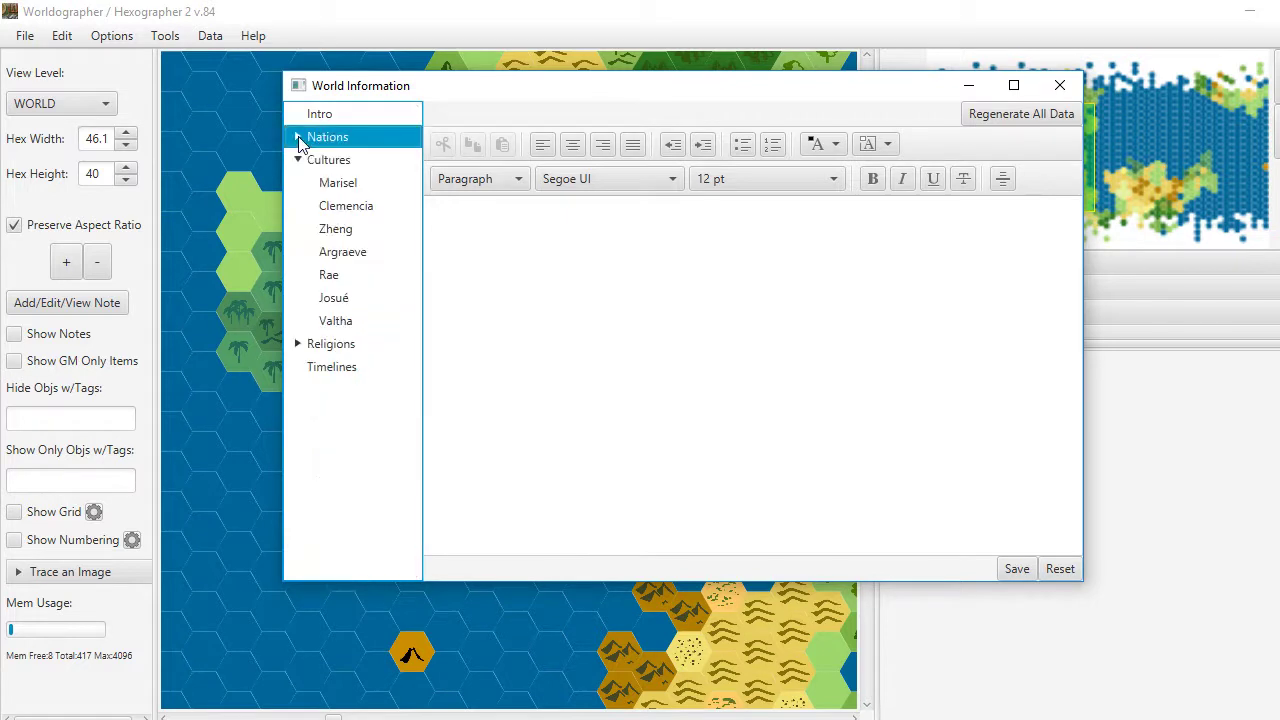
- Review the Octaviana and Pascual religion entries and list all the gods of the pantheon
{"action": "left_click", "coordinate": [299, 343]}
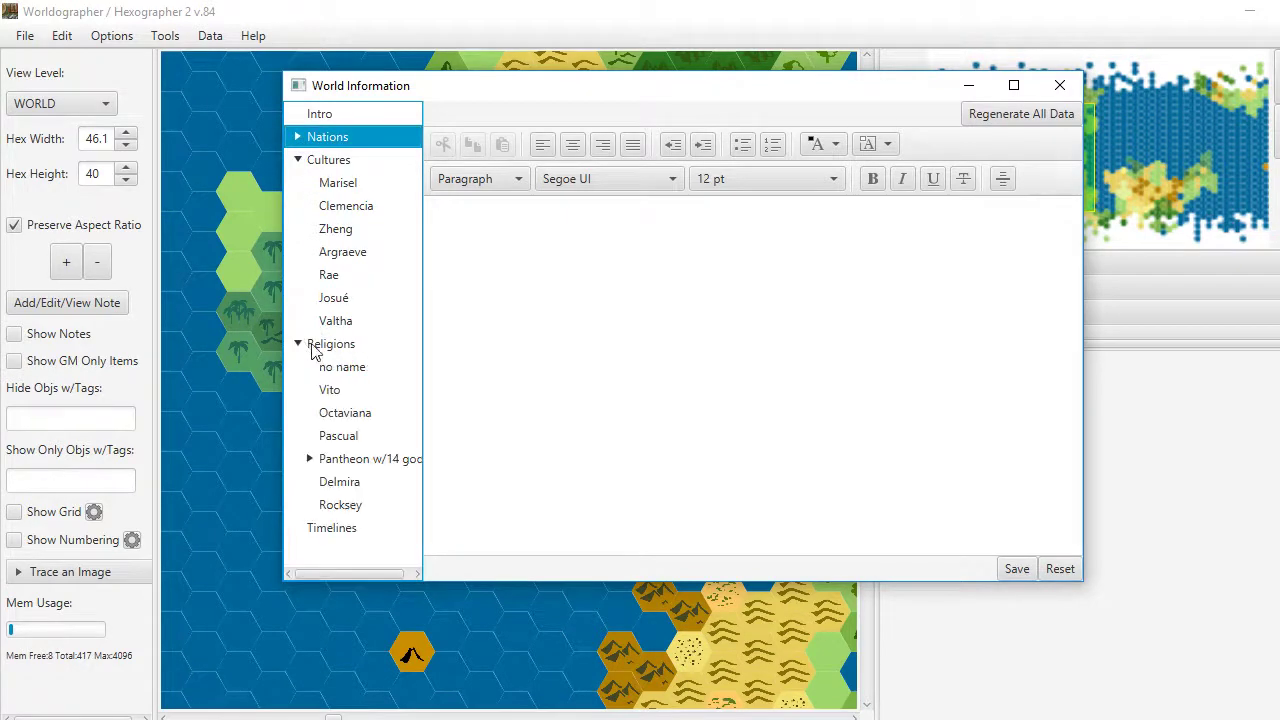
{"action": "left_click", "coordinate": [345, 412]}
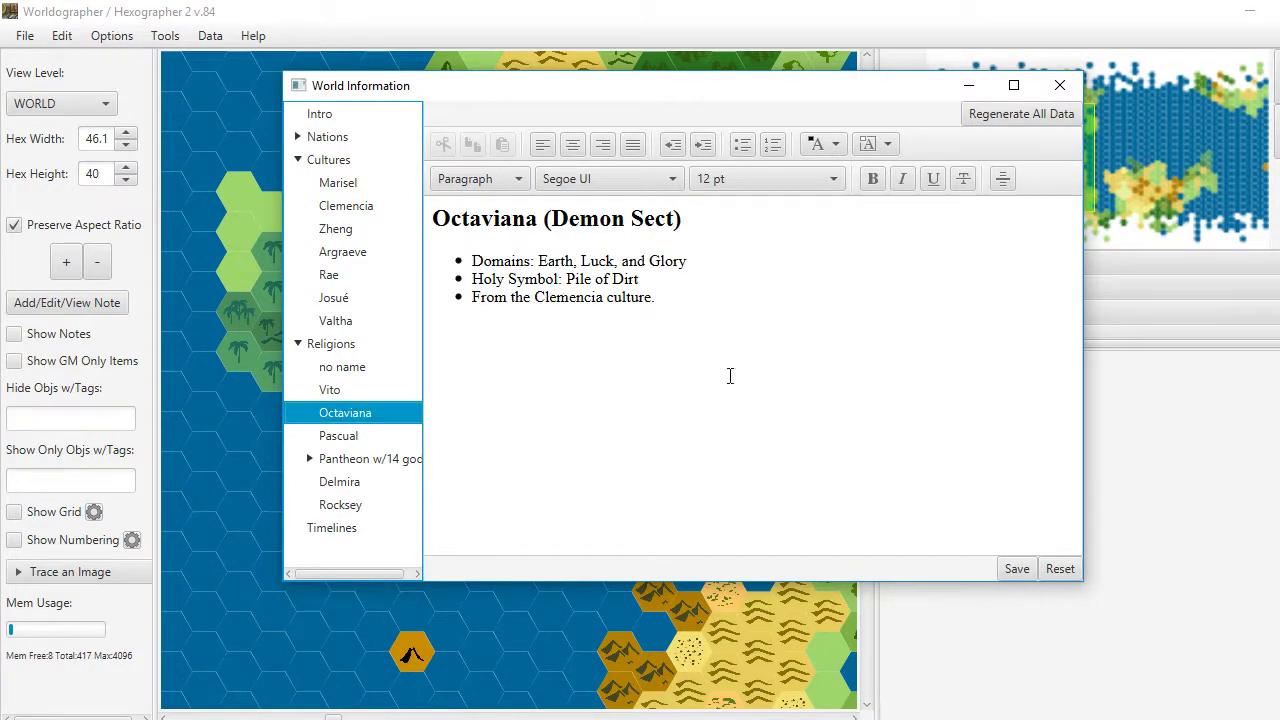
{"action": "left_click", "coordinate": [309, 458]}
{"action": "left_click", "coordinate": [383, 437]}
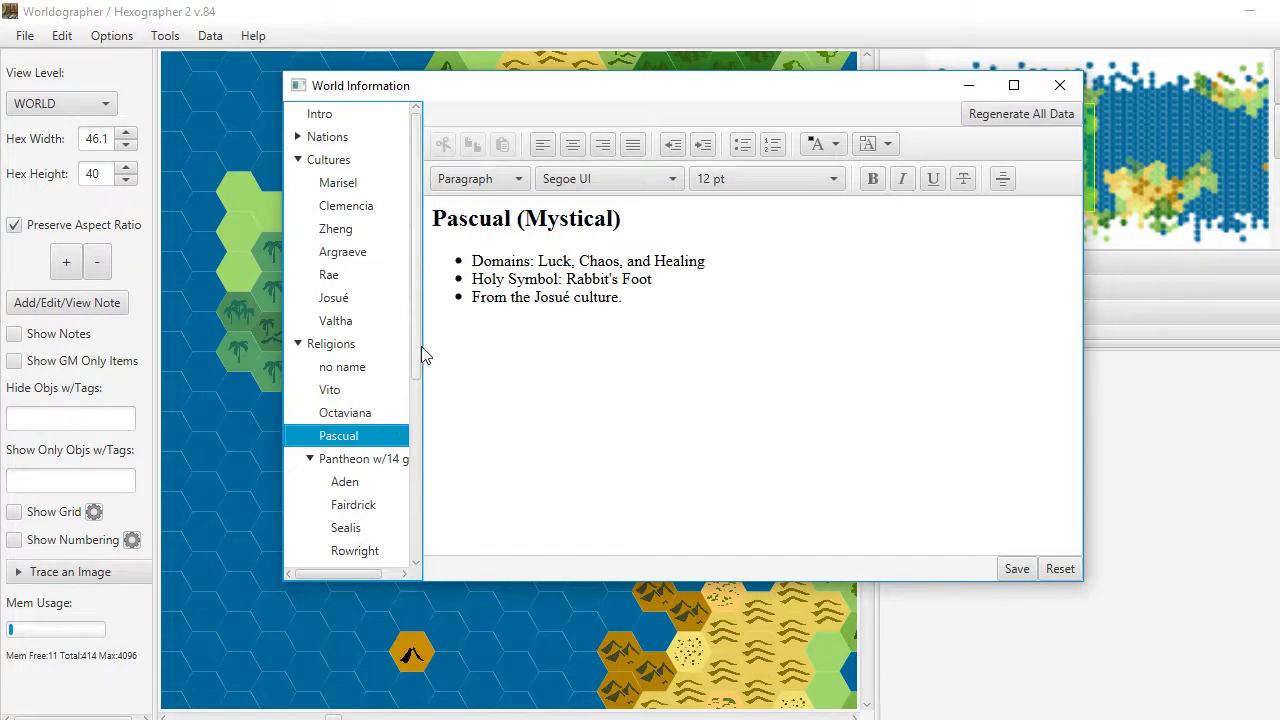
{"action": "left_click_drag", "start_coordinate": [414, 345], "coordinate": [429, 551]}
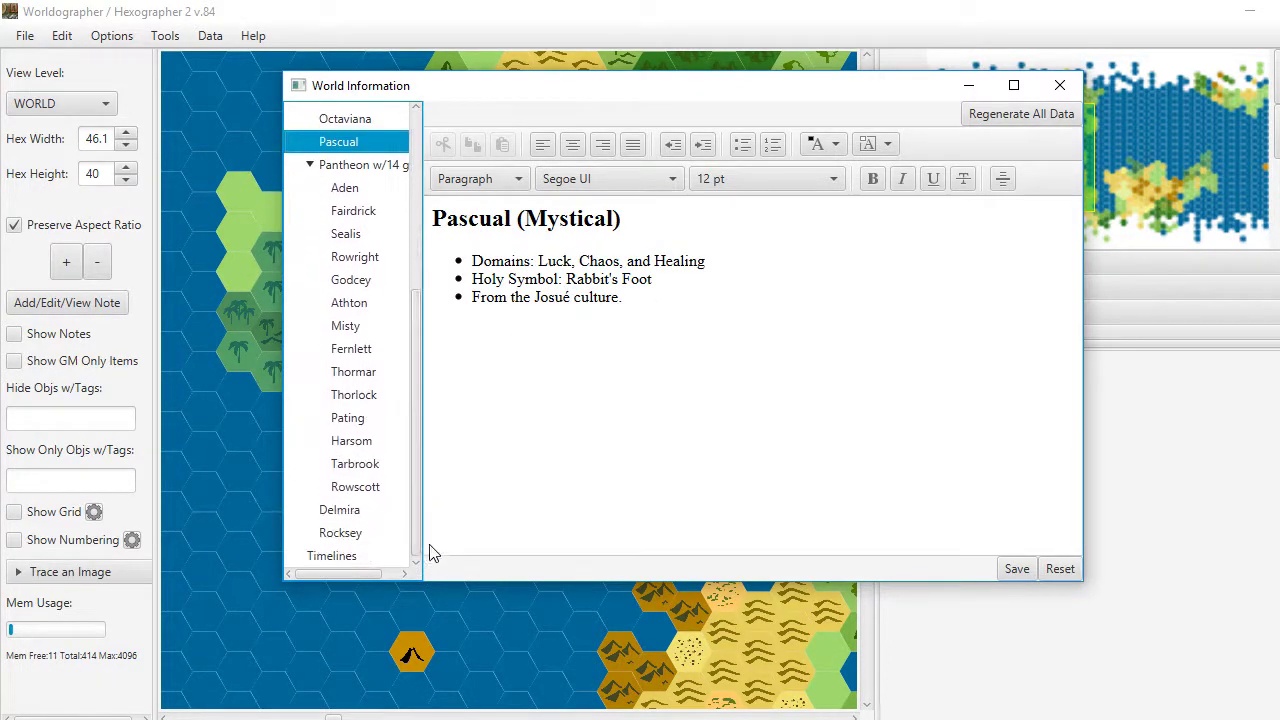
- Add "Great Victory May 1st" to the Holidays line of the pantheon god Athton
{"action": "left_click", "coordinate": [367, 307]}
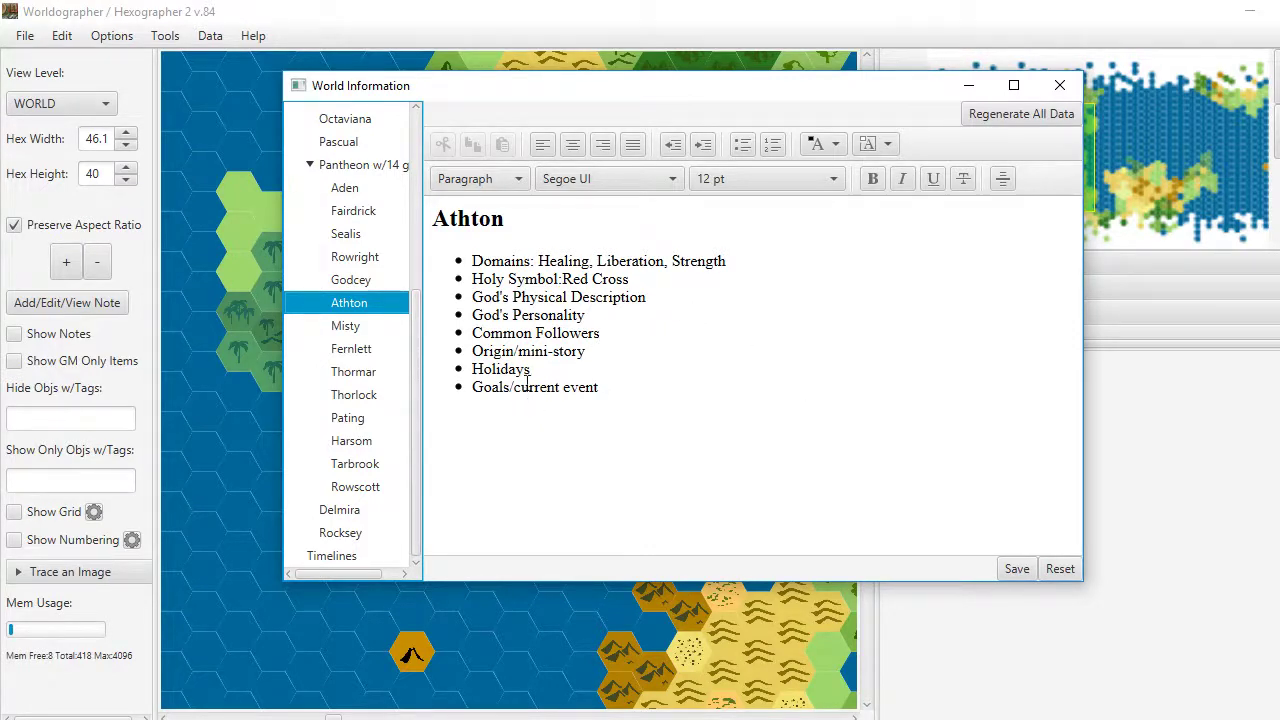
{"action": "left_click", "coordinate": [573, 373]}
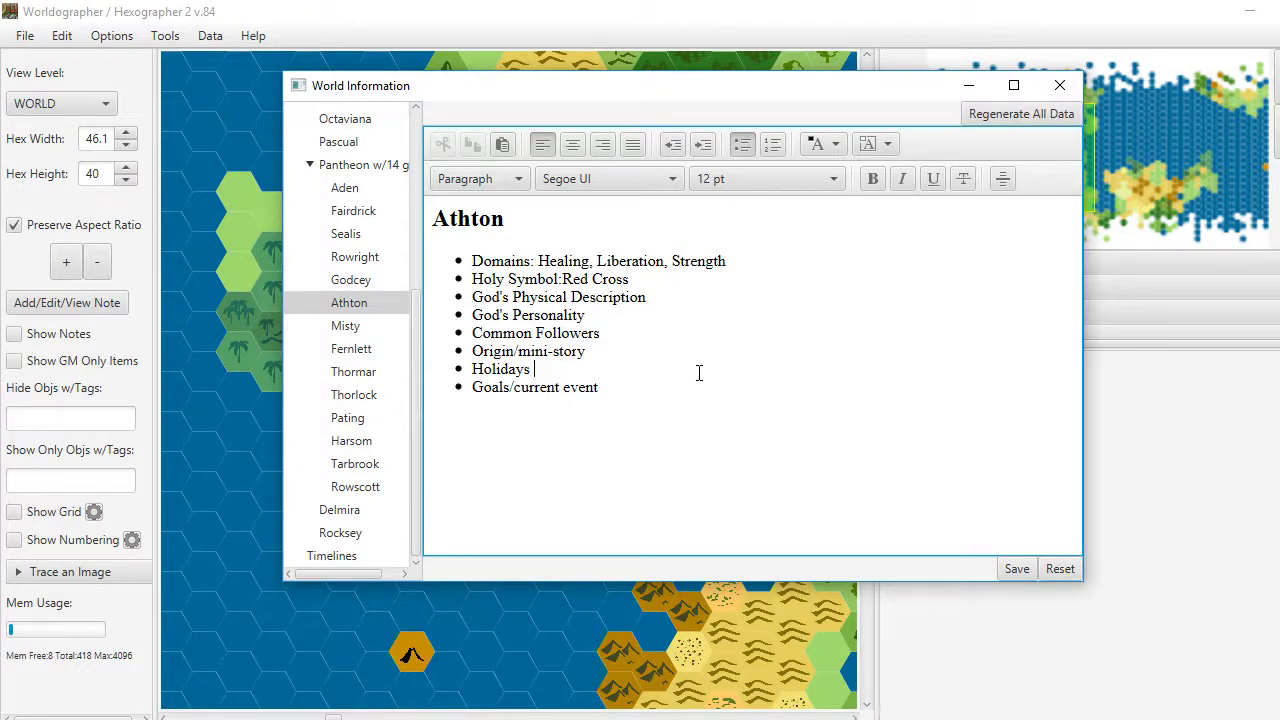
{"action": "type", "text": "Great Victory Mauy 1st"}
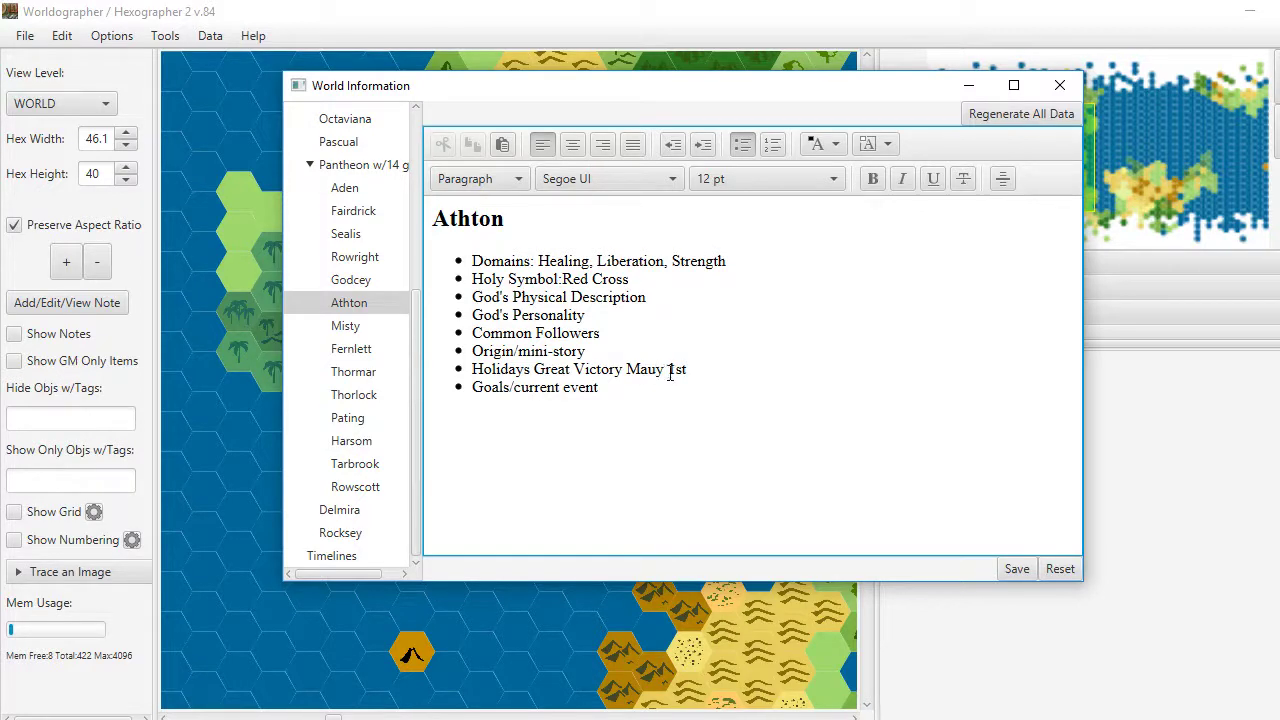
{"action": "key", "text": "BackSpace"}
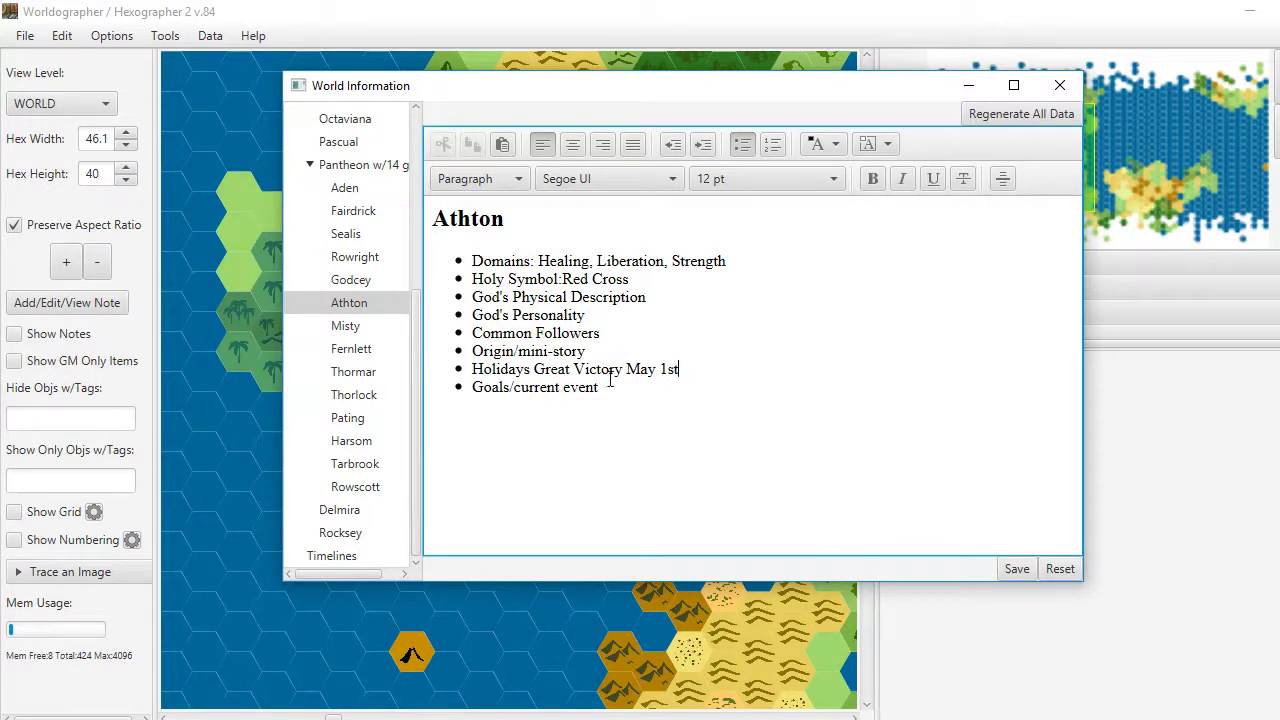
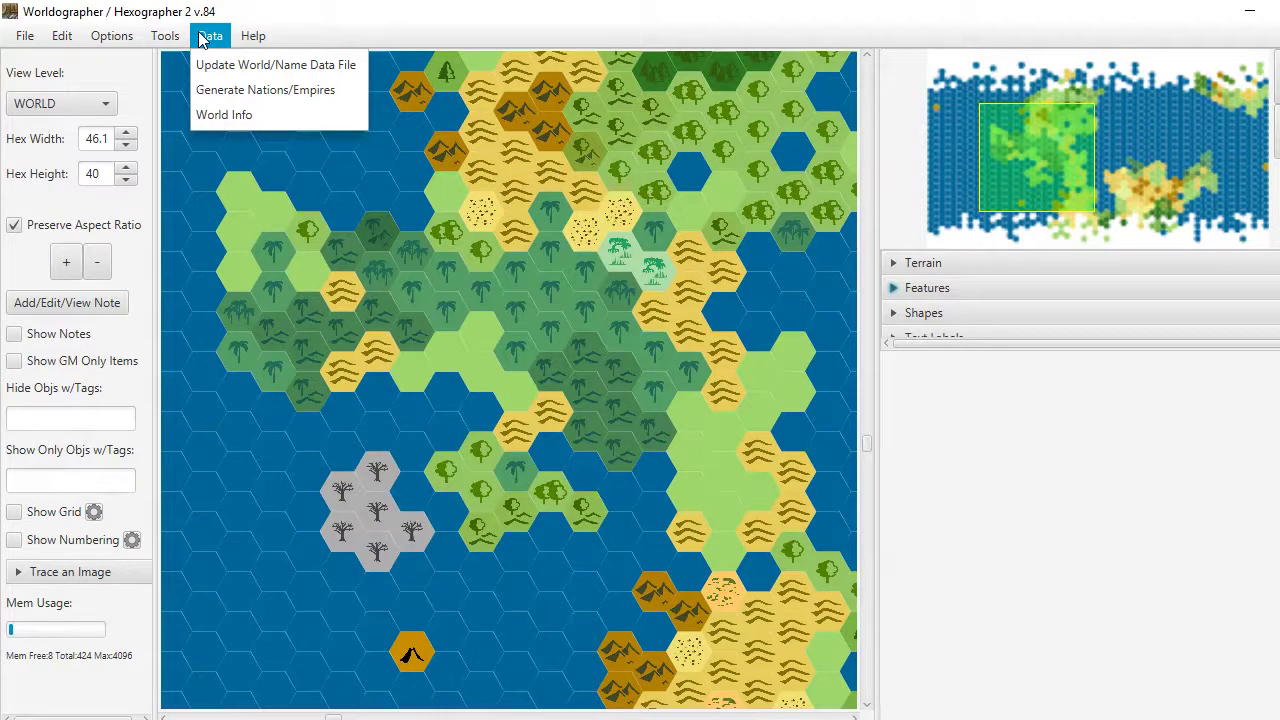
- Generate 6 nations/empires on the world map
{"action": "left_click", "coordinate": [237, 94]}
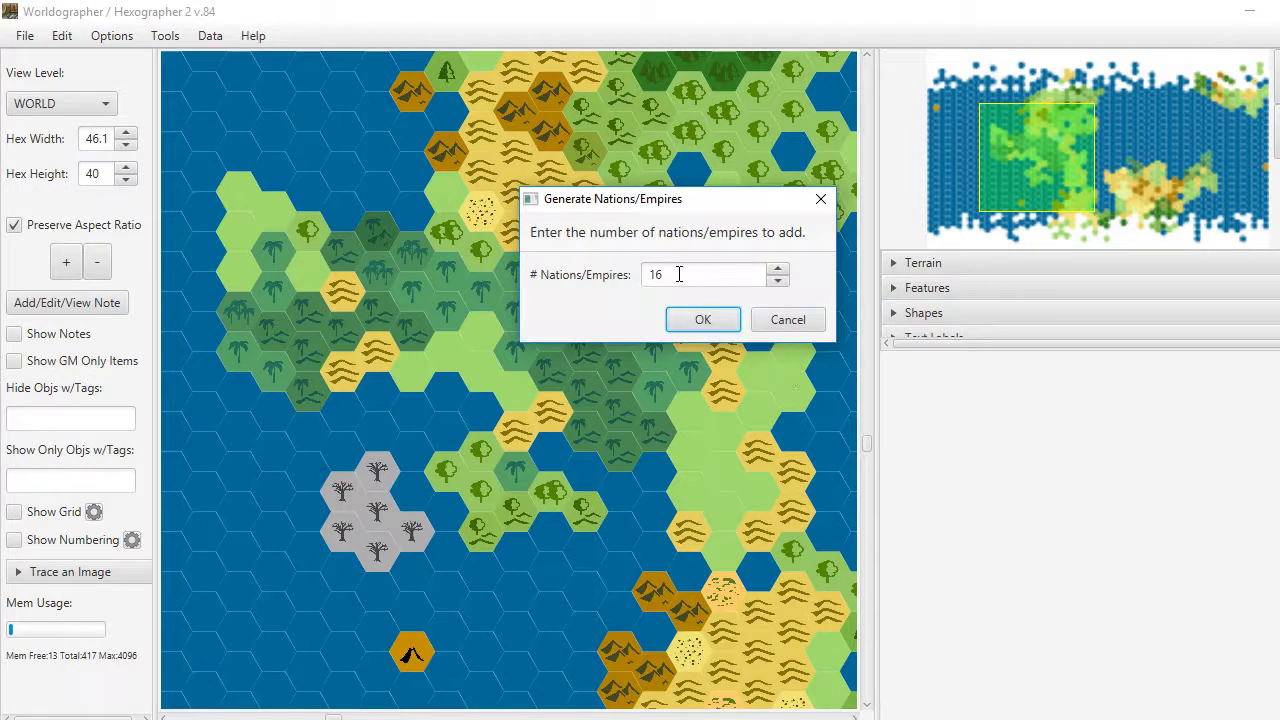
{"action": "double_click", "coordinate": [741, 276]}
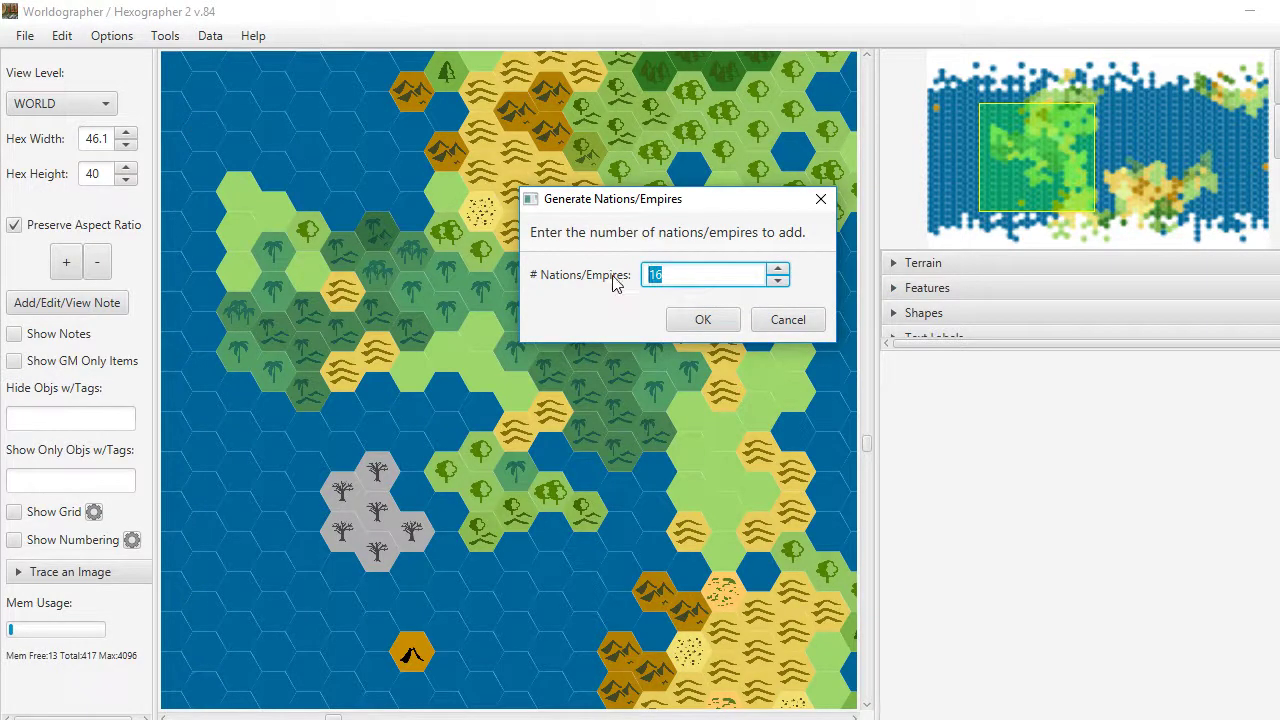
{"action": "type", "text": "6"}
{"action": "left_click", "coordinate": [777, 281]}
{"action": "left_click", "coordinate": [777, 268]}
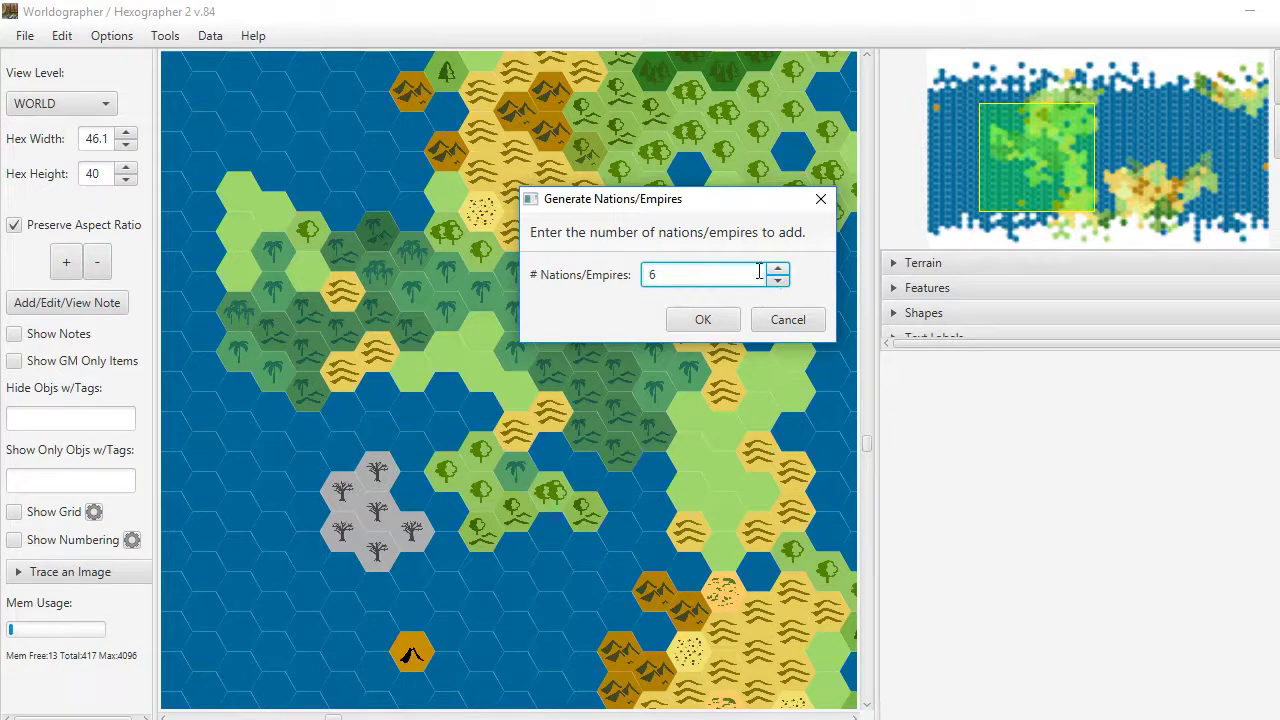
{"action": "left_click", "coordinate": [701, 320]}
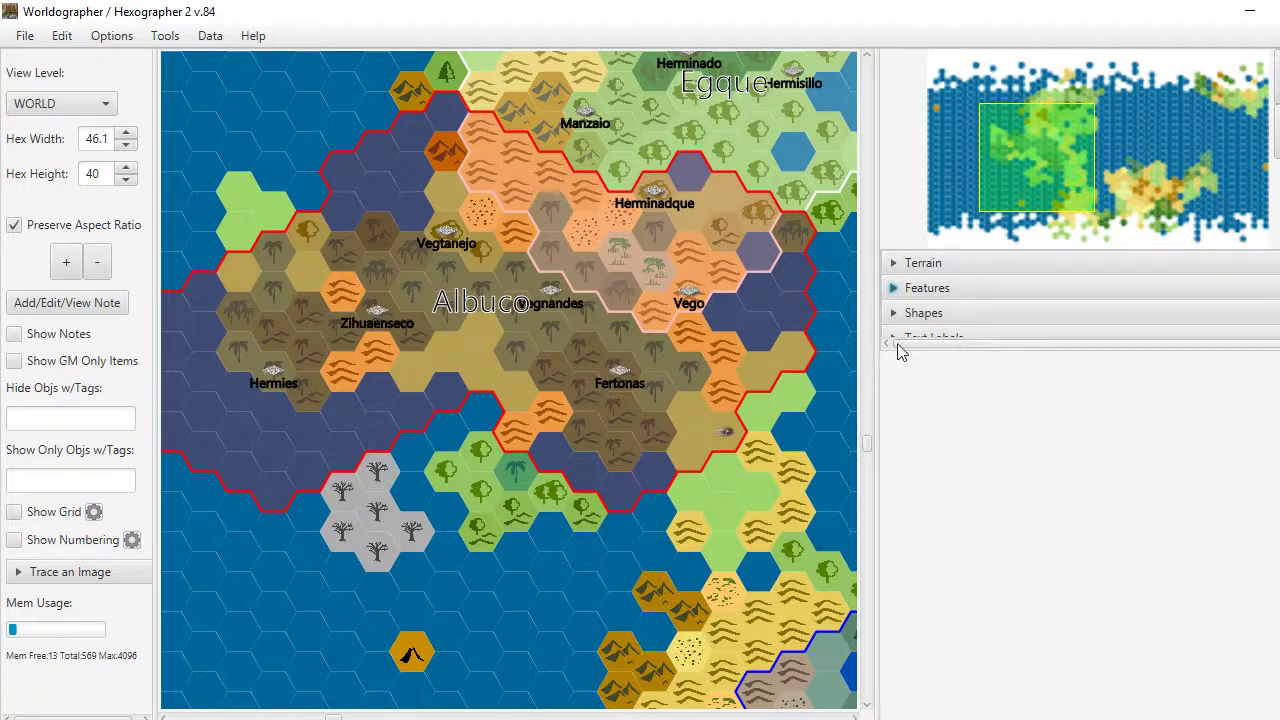
- Select the Egque nation's border shape and set it to No Fill
{"action": "left_click", "coordinate": [945, 320]}
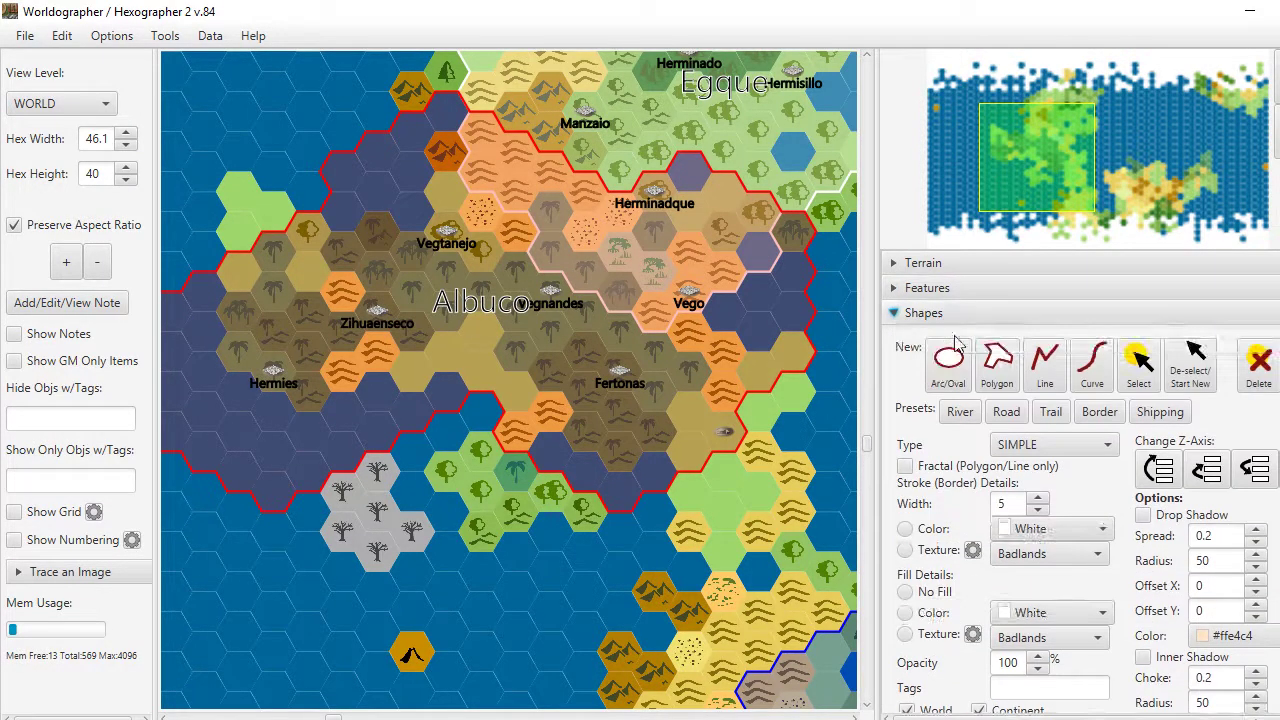
{"action": "left_click", "coordinate": [1149, 388]}
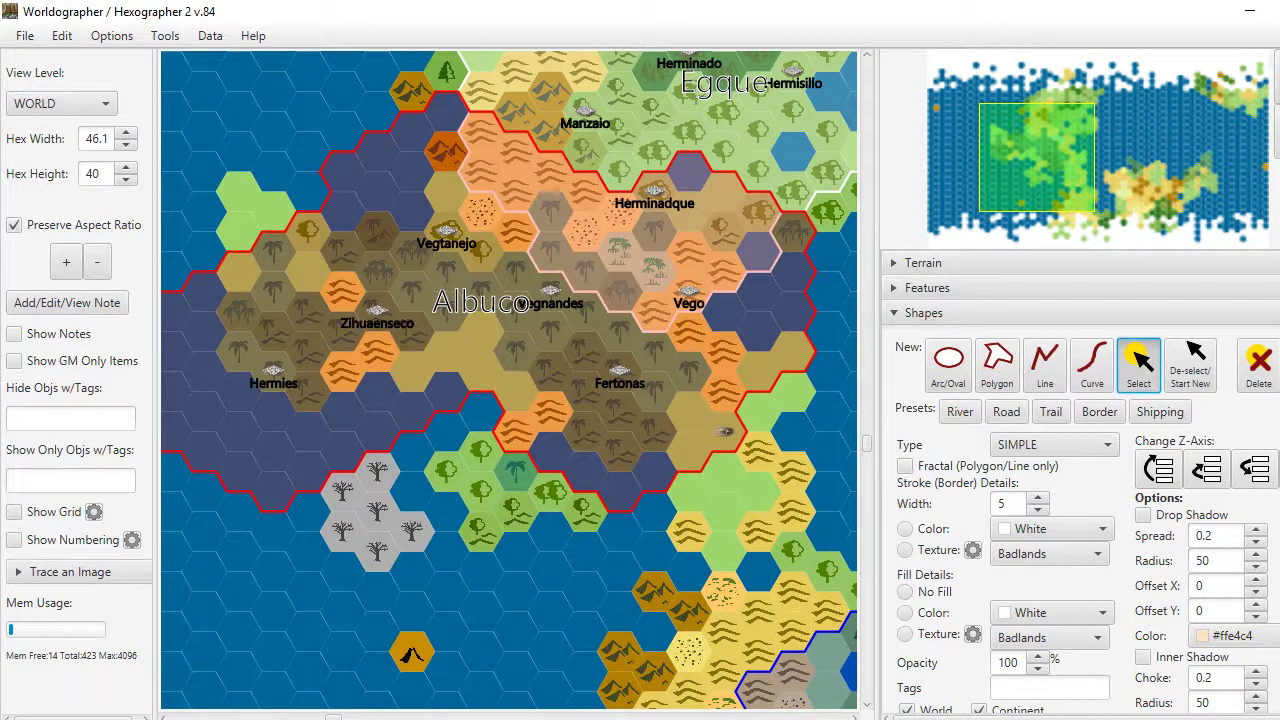
{"action": "left_click", "coordinate": [843, 200]}
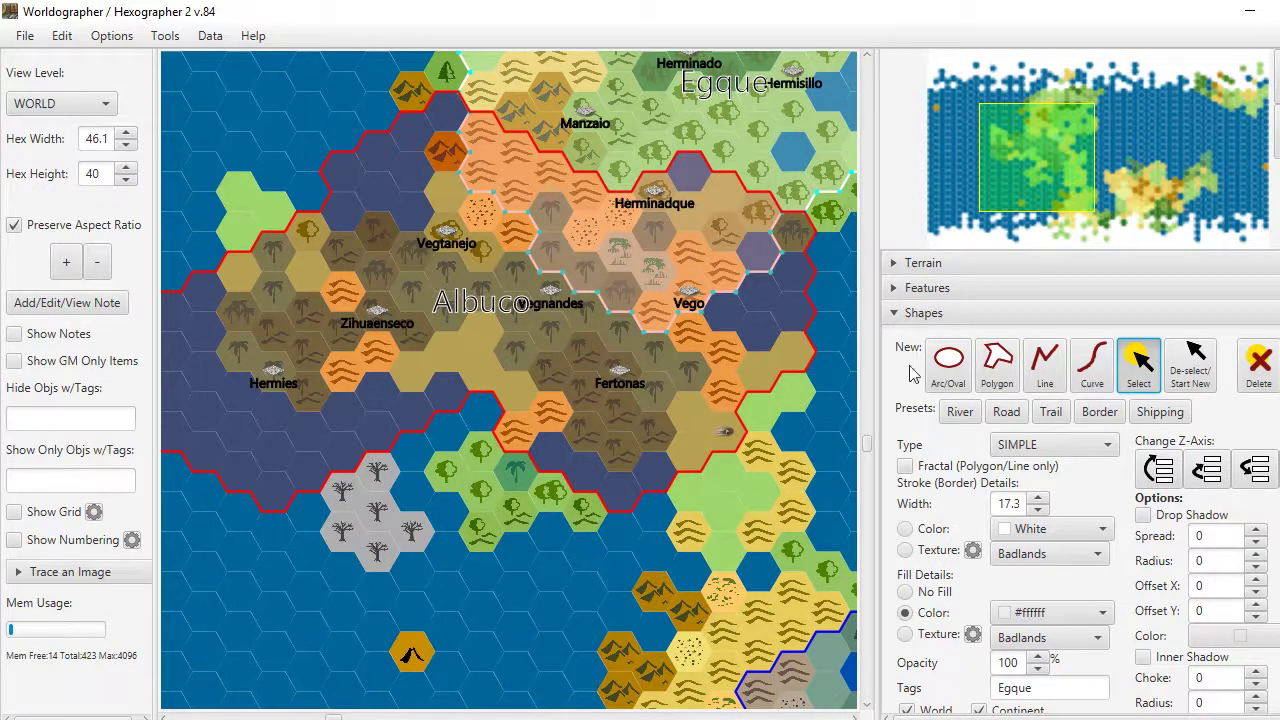
{"action": "left_click", "coordinate": [906, 592]}
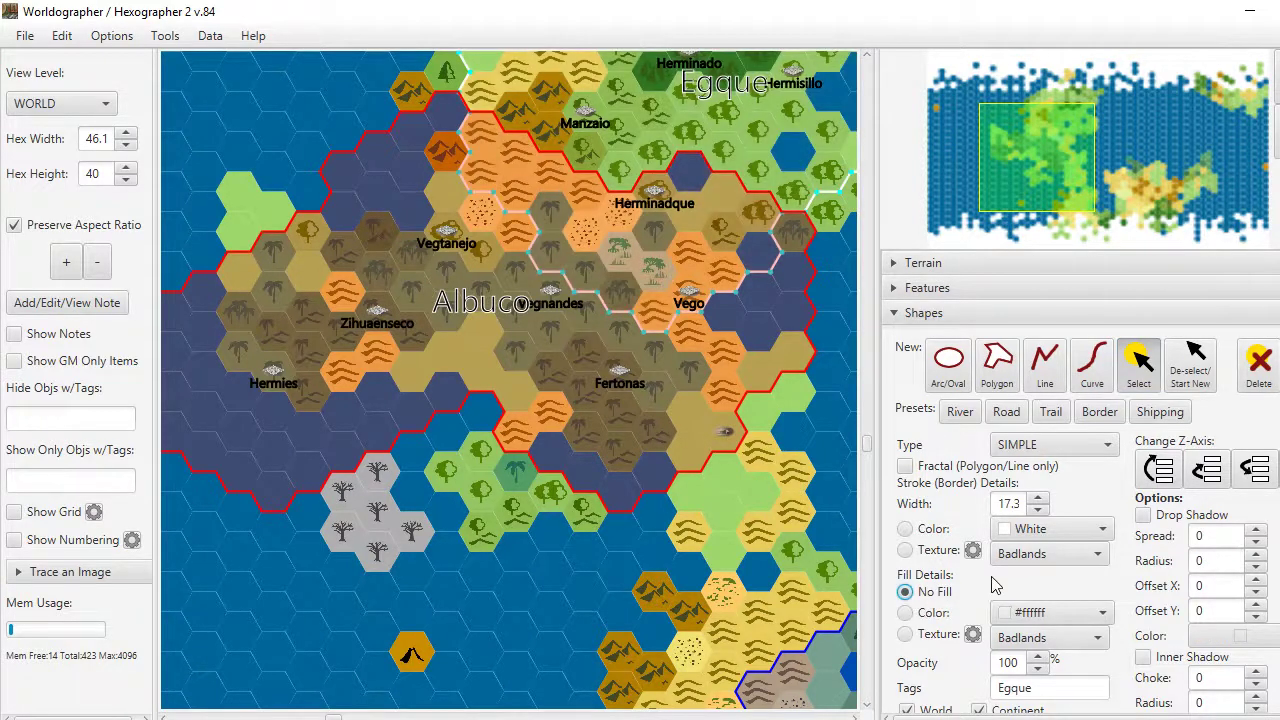
- Enable a solid stroke color on the Egque border and set it to dark red #b31a1a
{"action": "left_click", "coordinate": [1032, 532]}
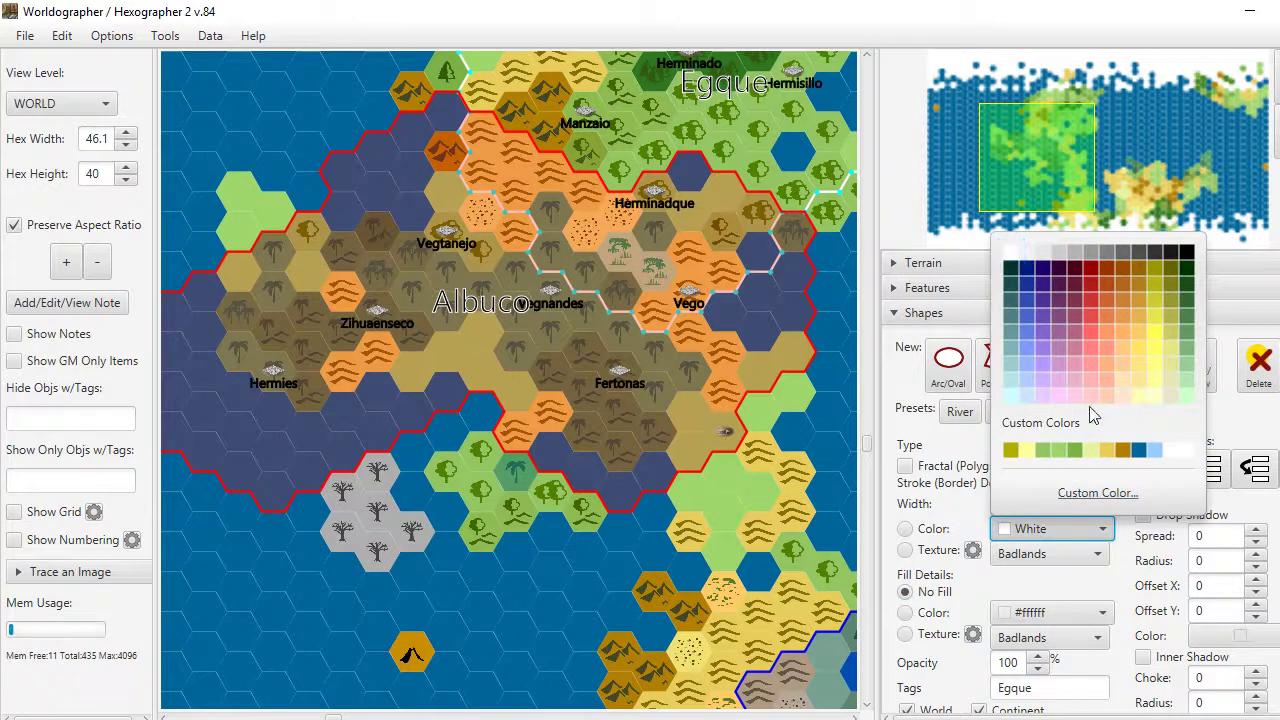
{"action": "left_click", "coordinate": [1093, 314]}
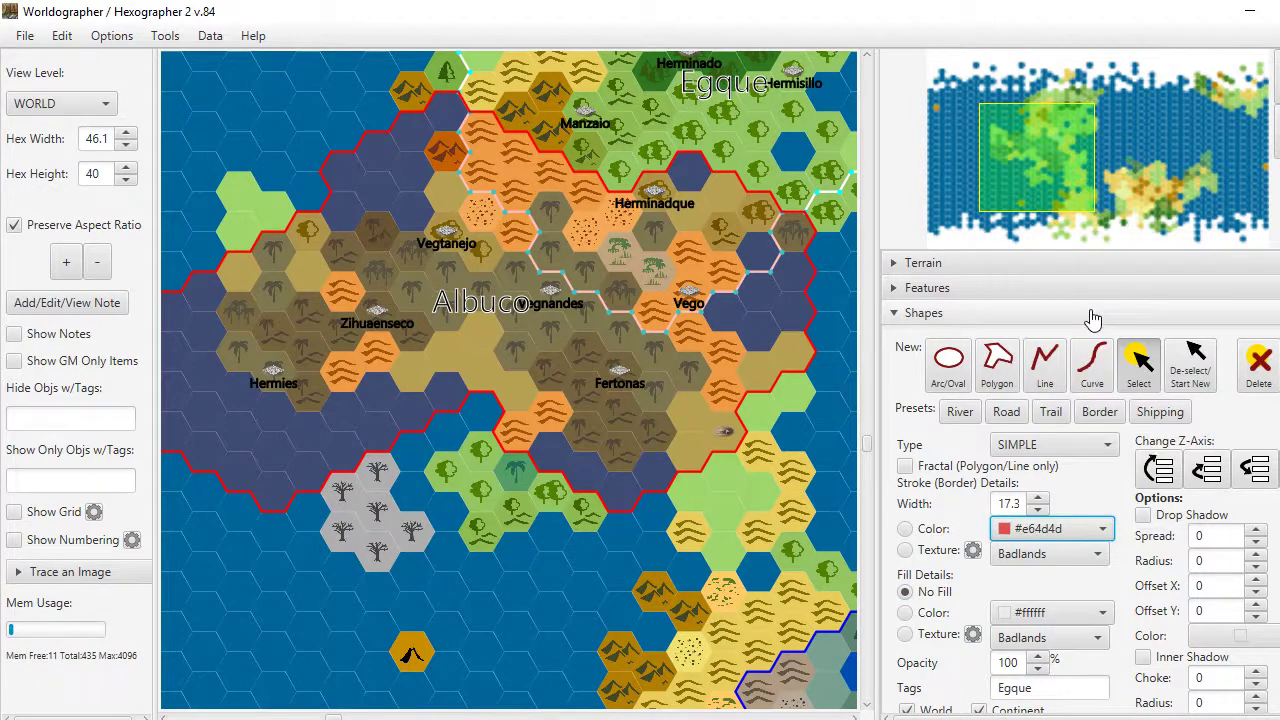
{"action": "left_click", "coordinate": [905, 529]}
{"action": "left_click", "coordinate": [1058, 529]}
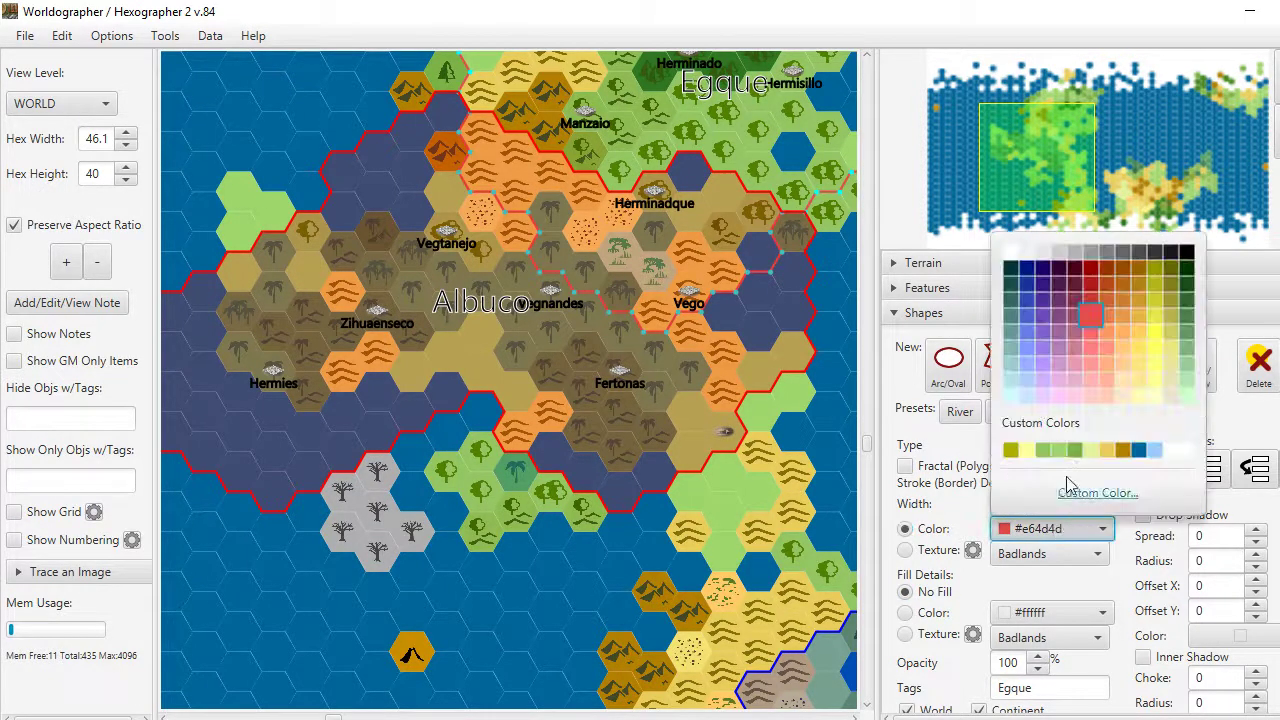
{"action": "left_click", "coordinate": [1092, 290]}
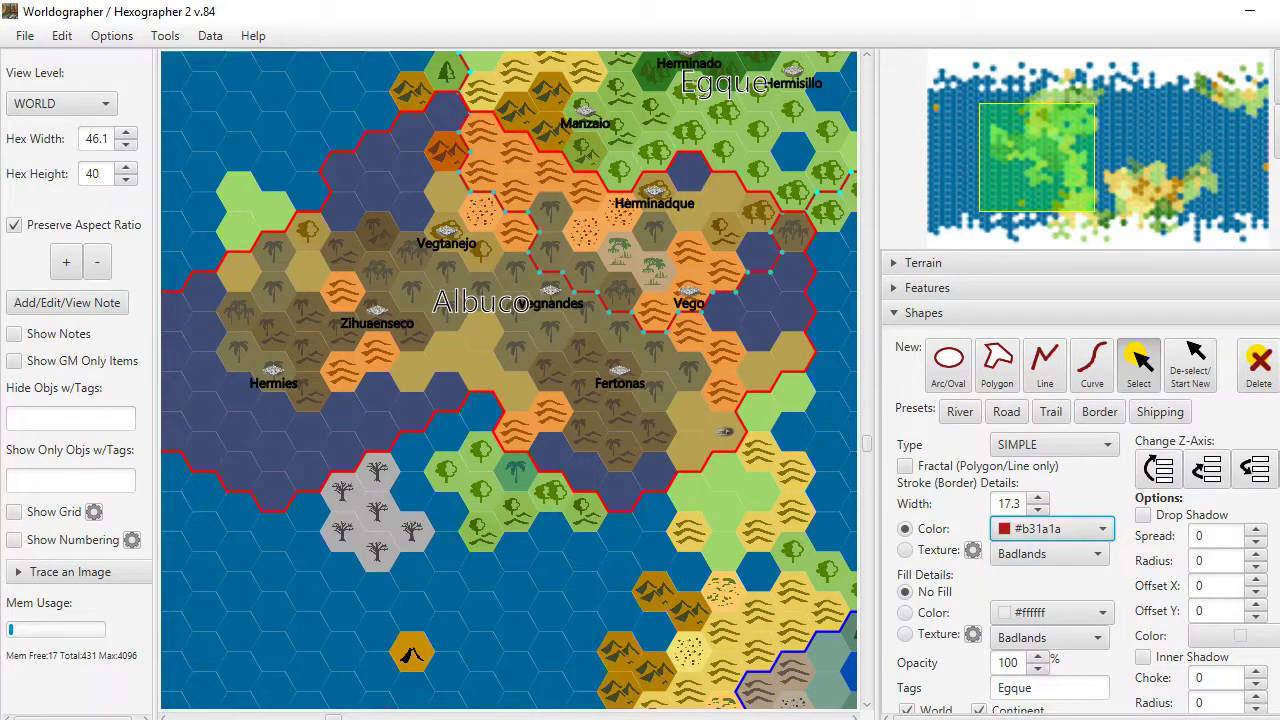
- Add a "Sea of Dread" text label in the Geography style on the open water south of Albuco
{"action": "scroll", "coordinate": [1080, 480], "scroll_direction": "down", "scroll_amount": 5}
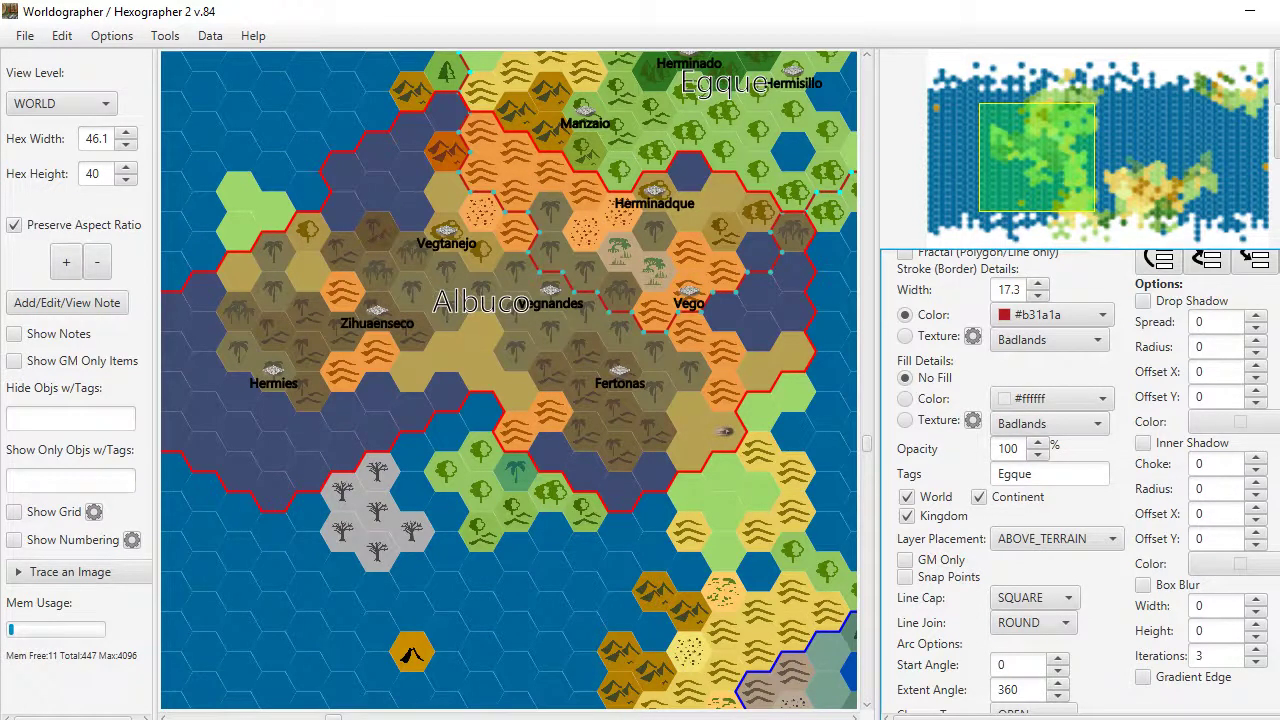
{"action": "scroll", "coordinate": [1080, 480], "scroll_direction": "up", "scroll_amount": 3}
{"action": "scroll", "coordinate": [1080, 480], "scroll_direction": "down", "scroll_amount": 4}
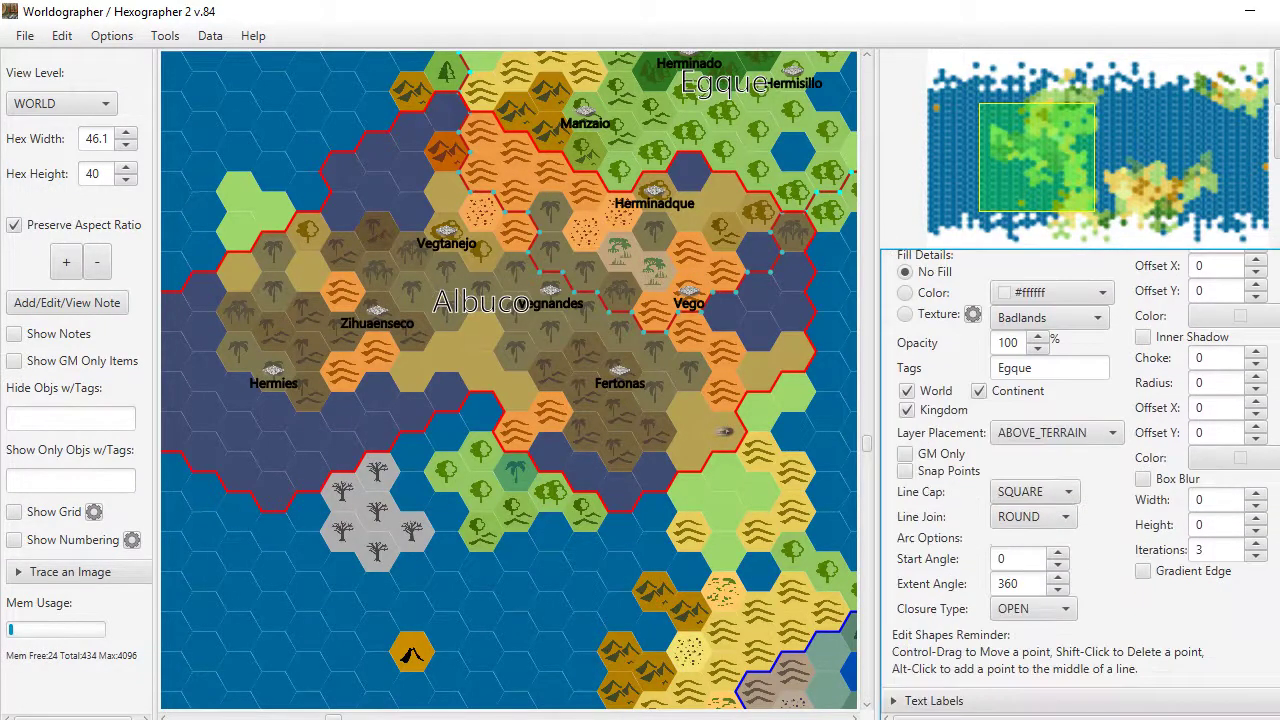
{"action": "left_click", "coordinate": [934, 700]}
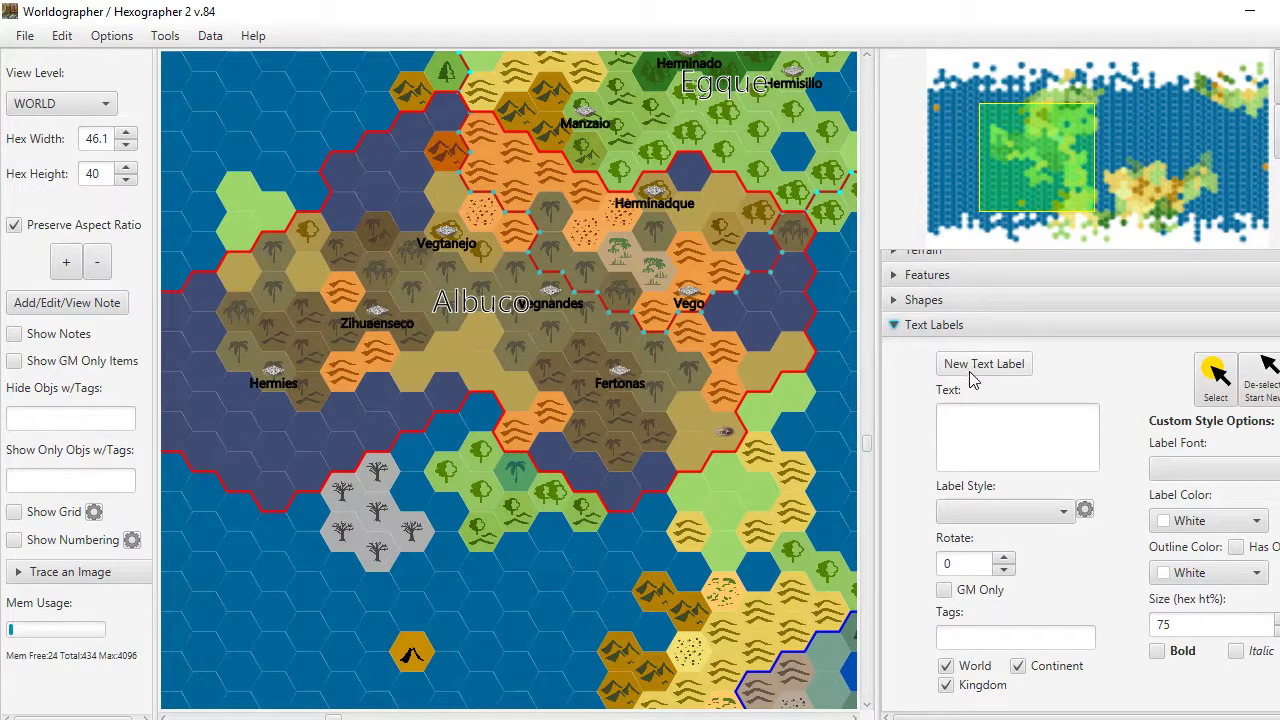
{"action": "left_click", "coordinate": [970, 368]}
{"action": "left_click", "coordinate": [970, 415]}
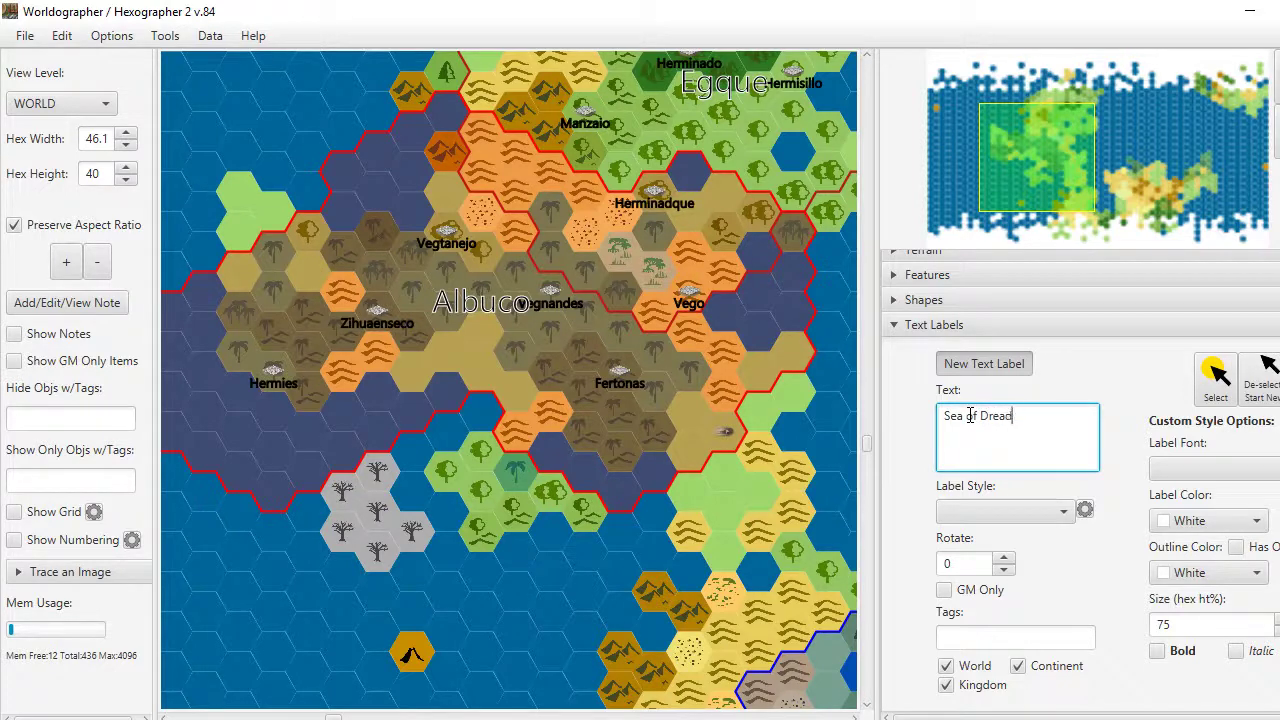
{"action": "left_click", "coordinate": [1000, 511]}
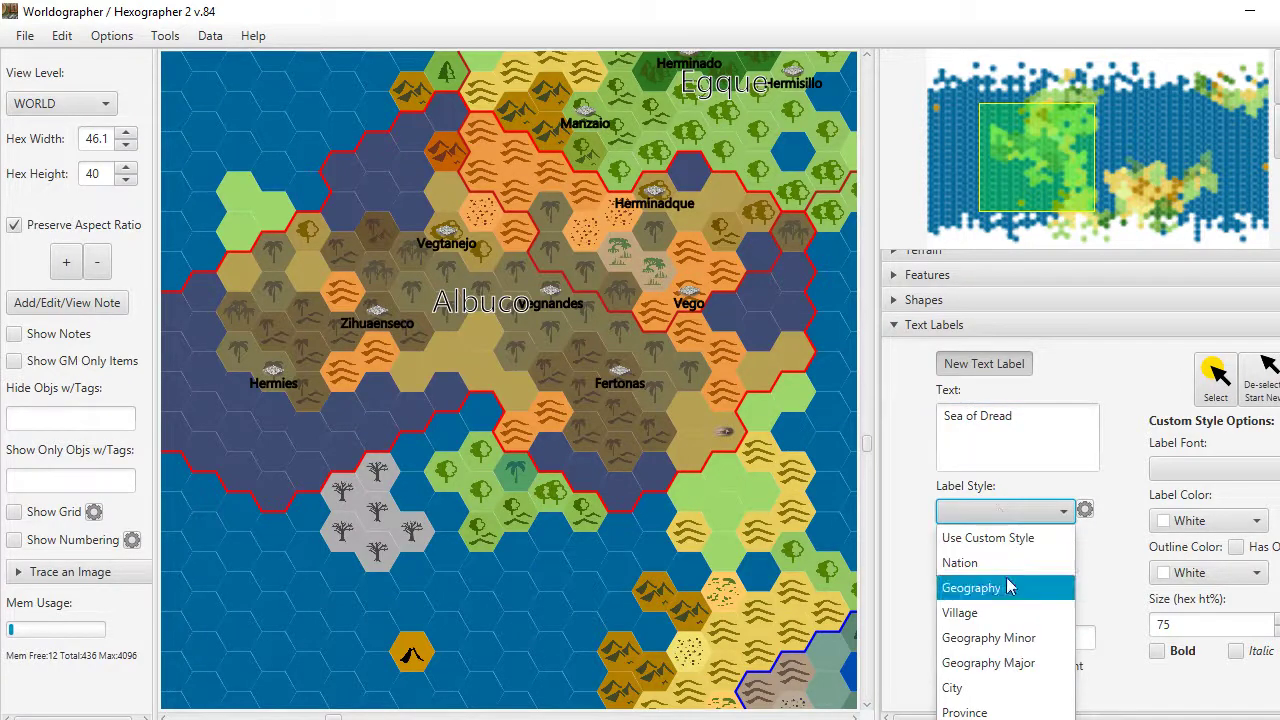
{"action": "left_click", "coordinate": [1010, 590]}
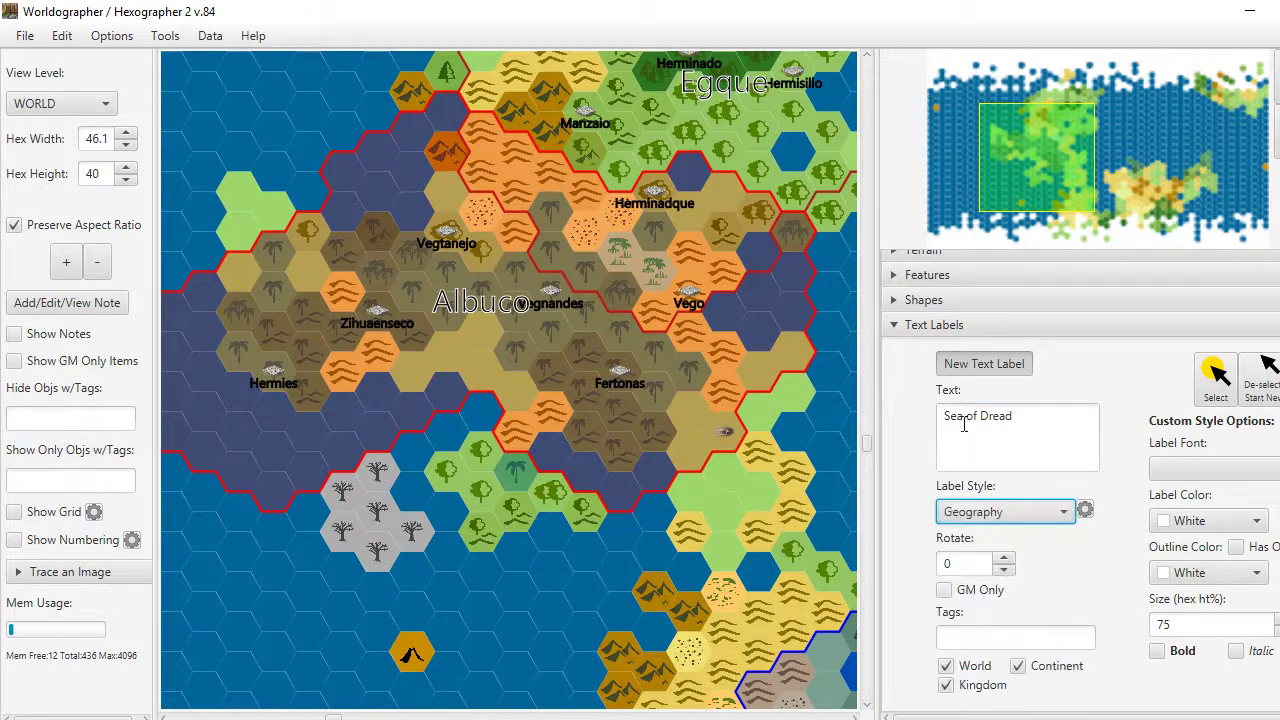
{"action": "left_click", "coordinate": [522, 572]}
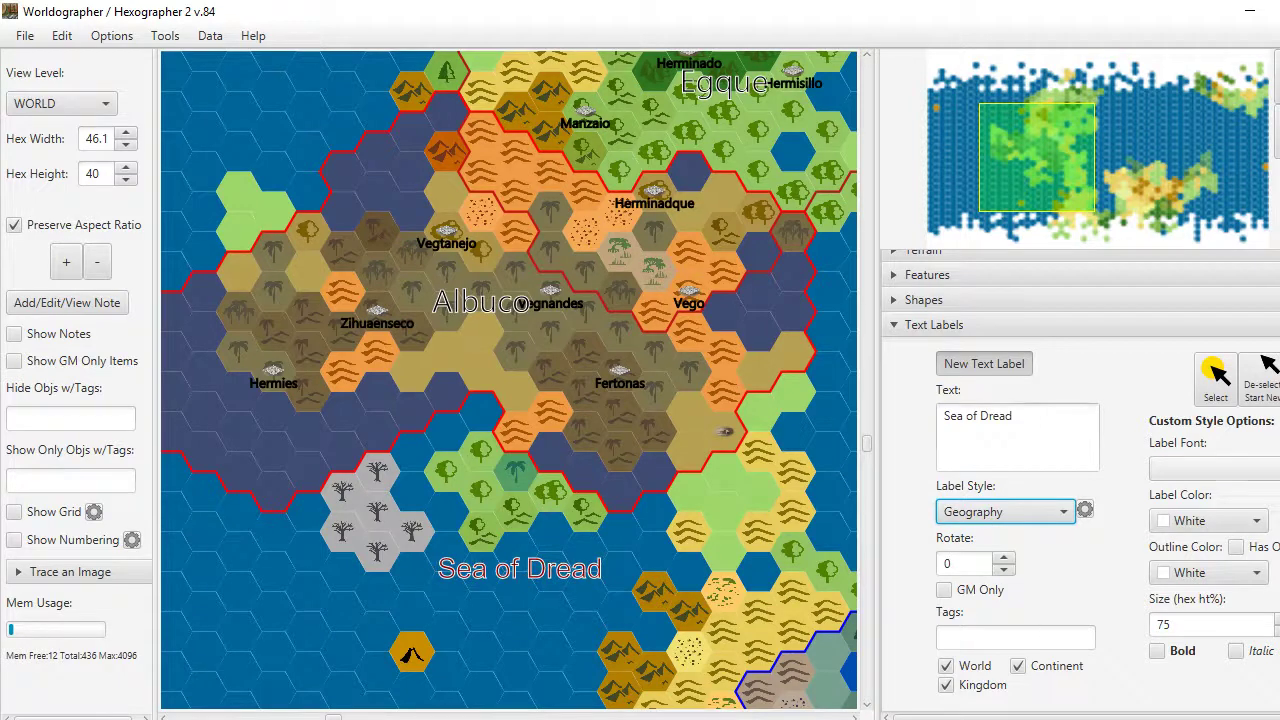
- Select the "Sea of Dread" label, rotate it to about 338.92 and shift it slightly east along the channel
{"action": "left_click", "coordinate": [1215, 375]}
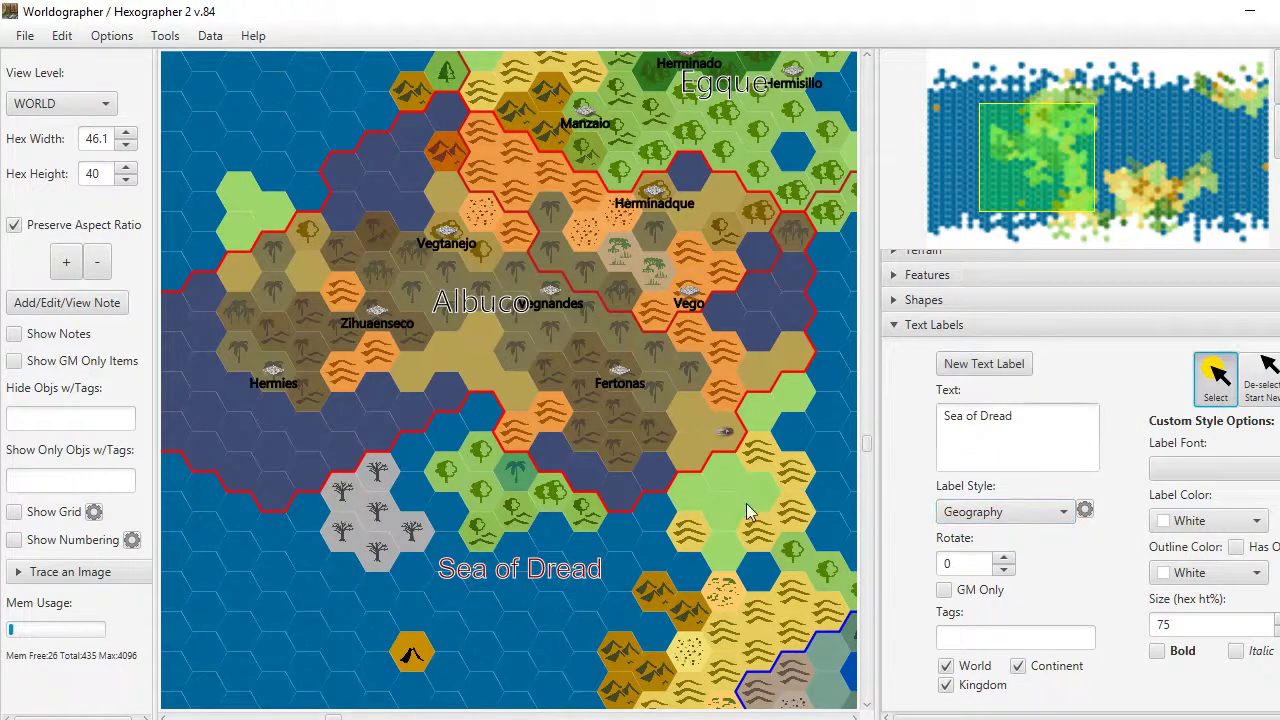
{"action": "left_click", "coordinate": [604, 586]}
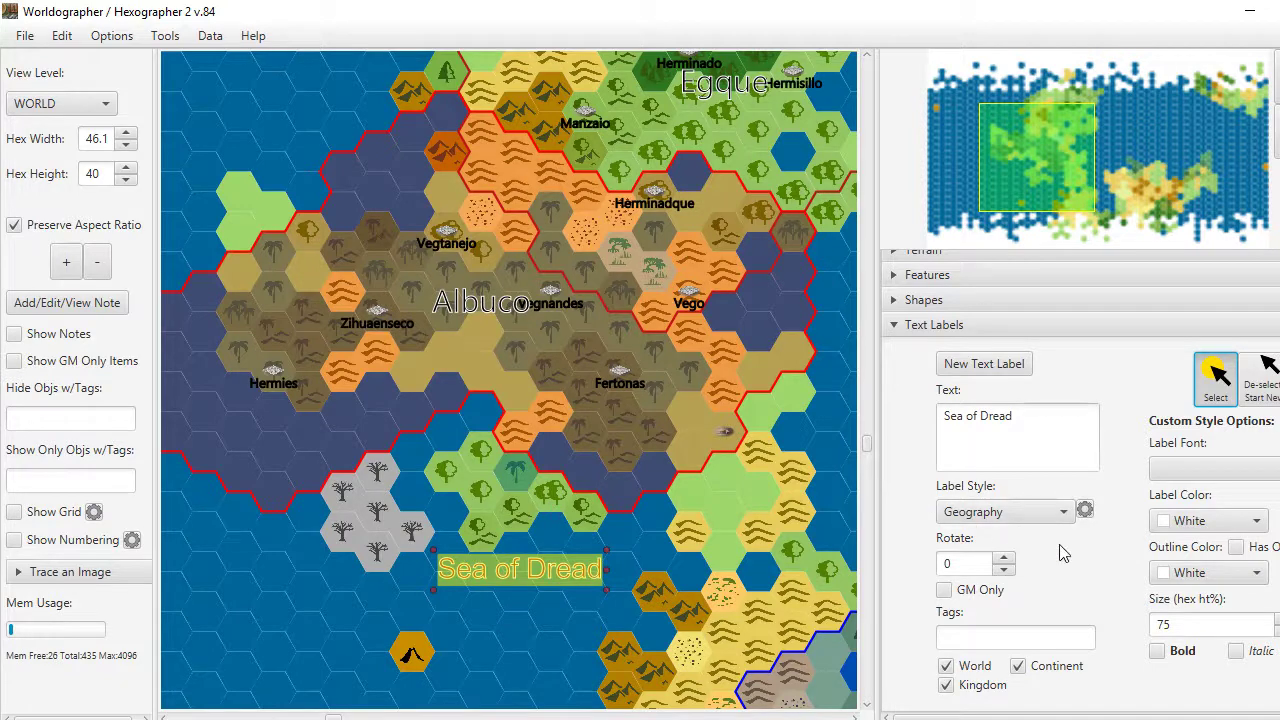
{"action": "left_click_drag", "start_coordinate": [610, 580], "coordinate": [588, 556]}
{"action": "left_click_drag", "start_coordinate": [521, 585], "coordinate": [576, 580]}
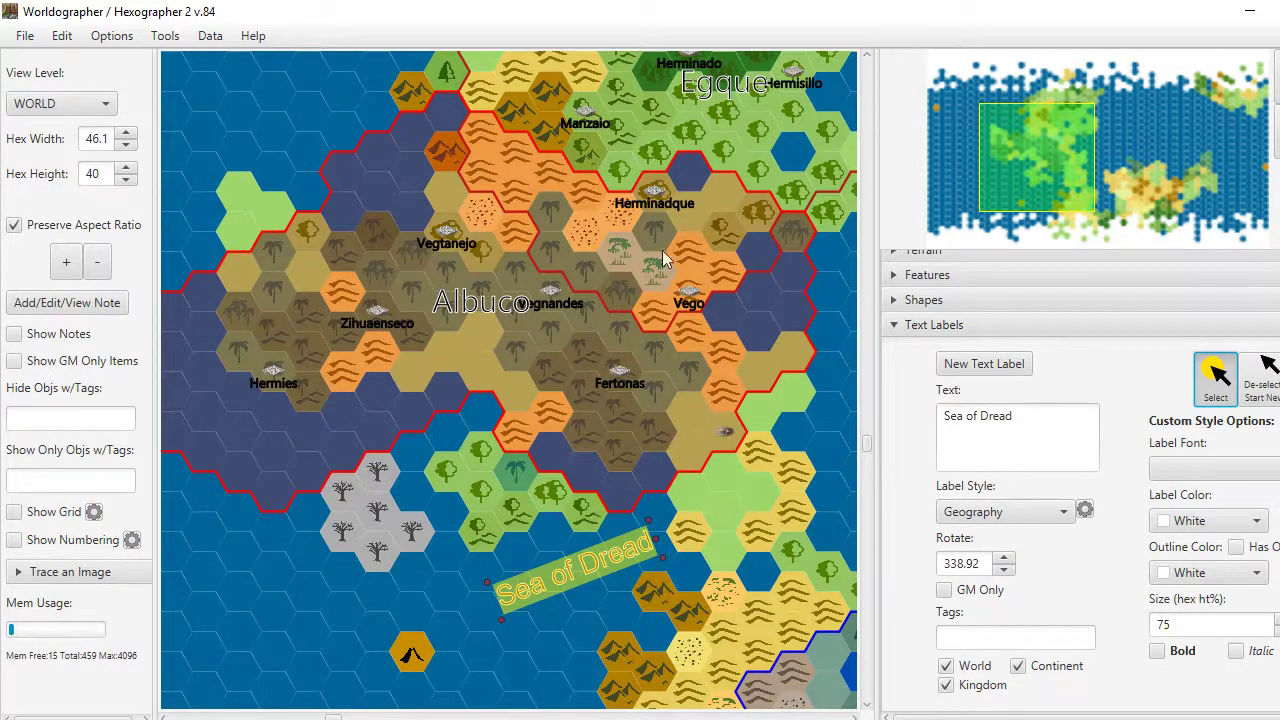
- Generate coasts for the map's landmasses and deselect the "Sea of Dread" label
{"action": "left_click", "coordinate": [214, 35]}
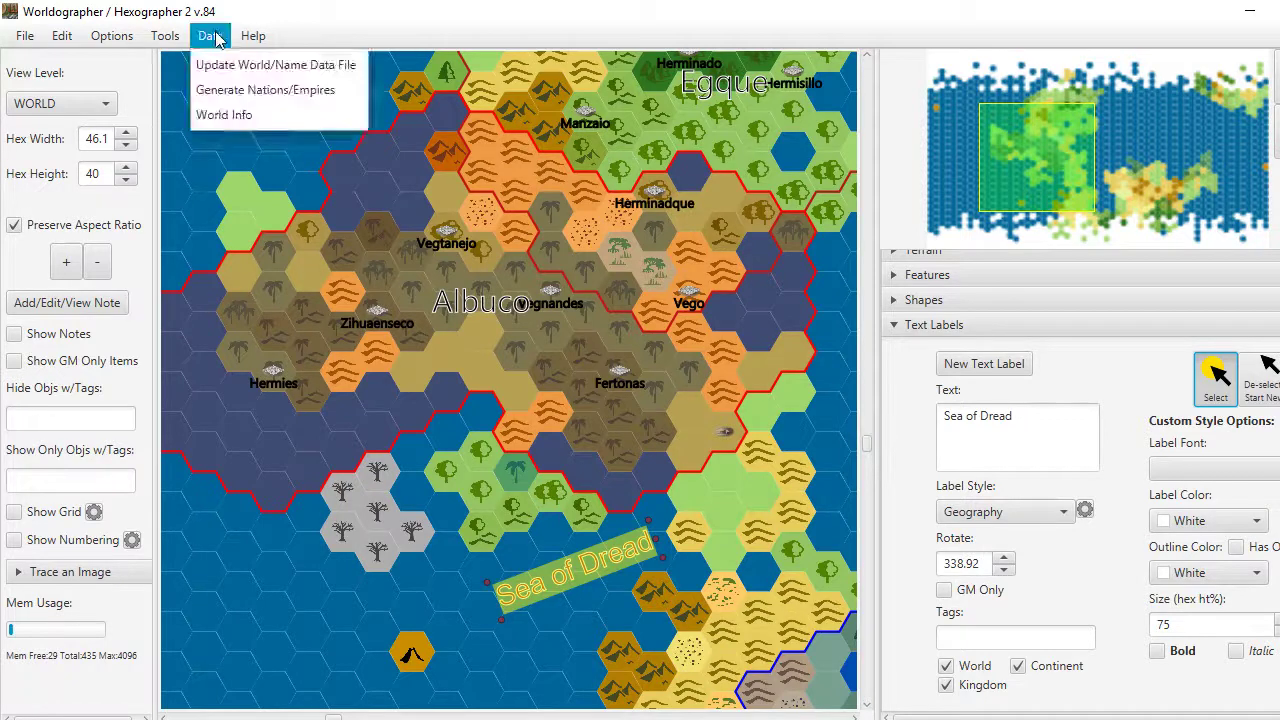
{"action": "mouse_move", "coordinate": [160, 38]}
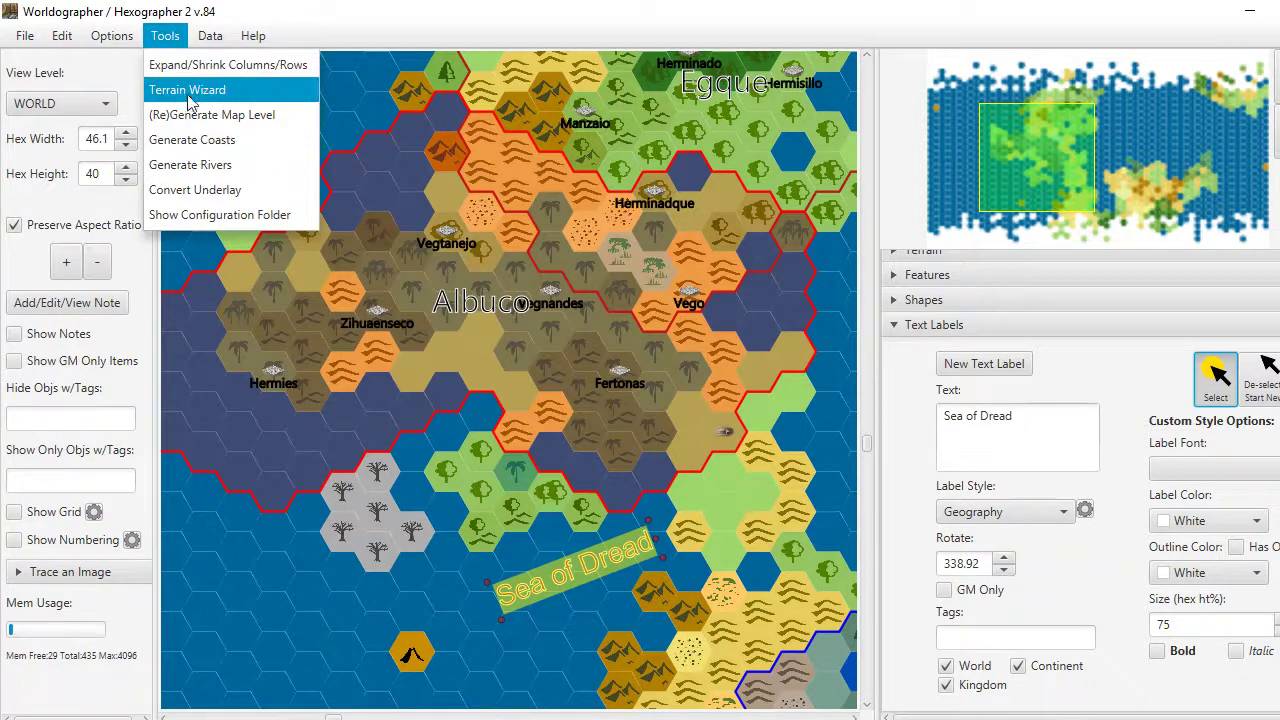
{"action": "left_click", "coordinate": [210, 148]}
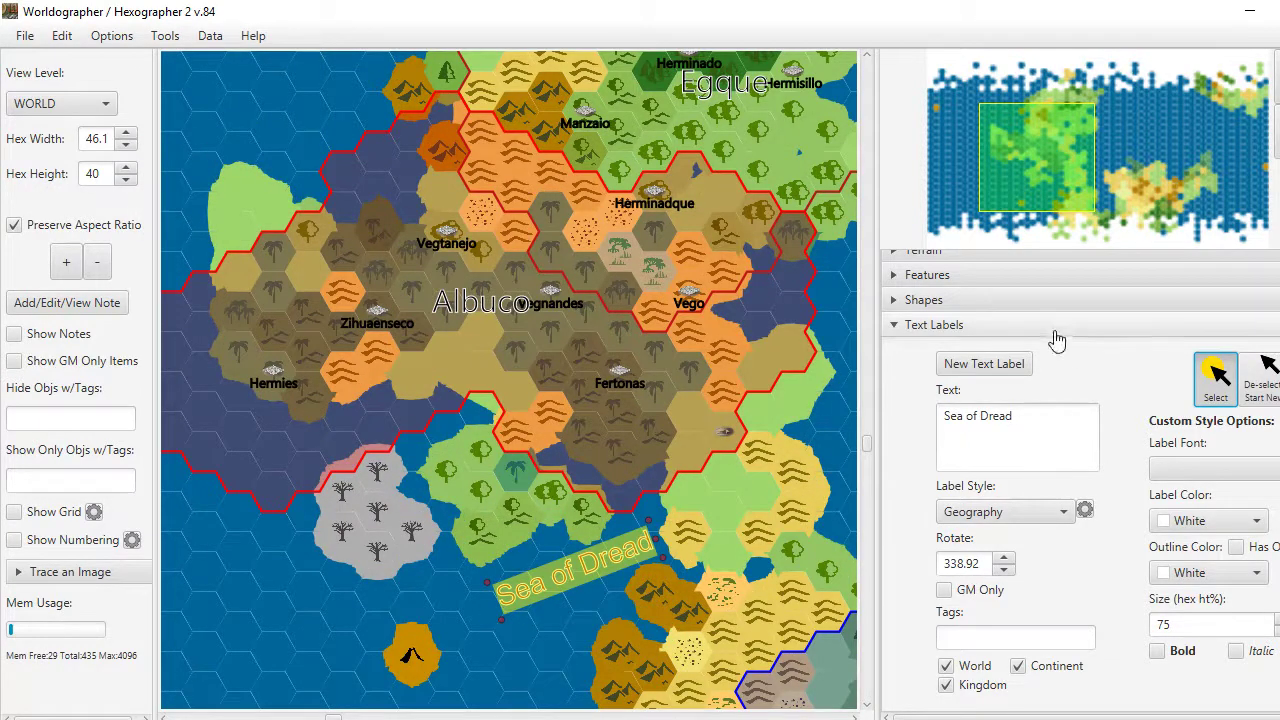
{"action": "left_click", "coordinate": [1216, 376]}
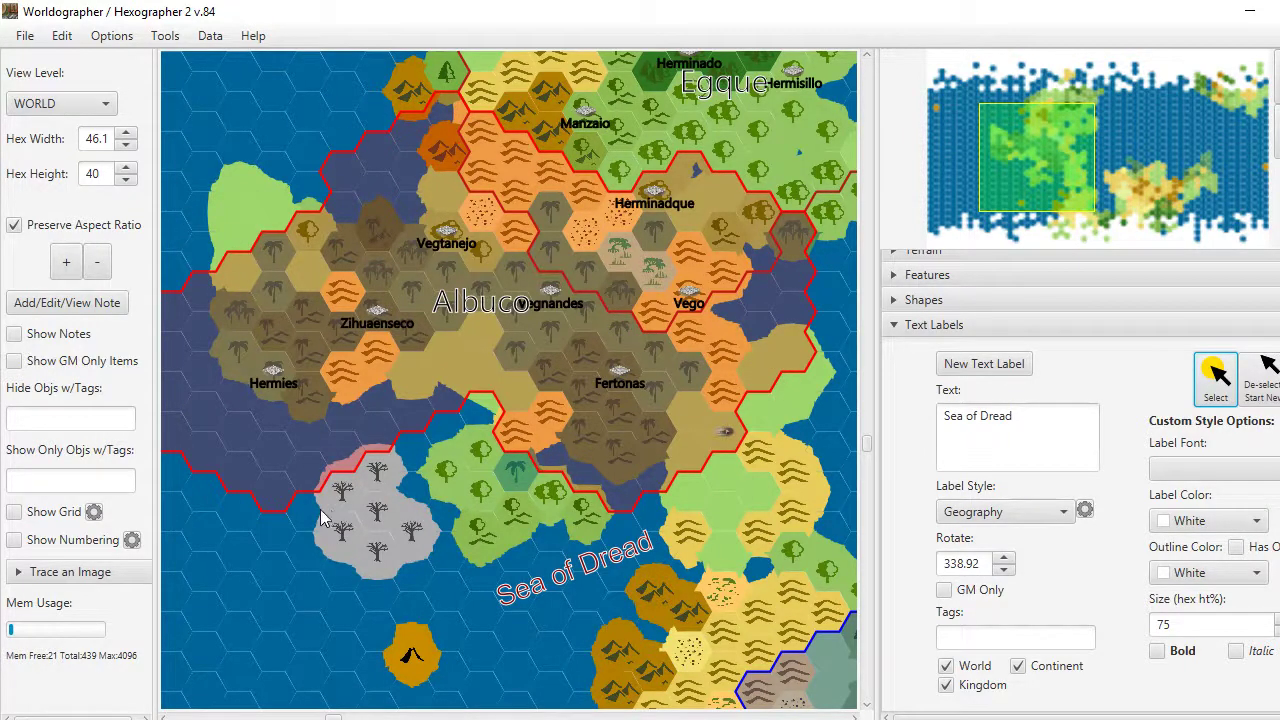
- Generate 10 rivers on the world map
{"action": "left_click", "coordinate": [171, 40]}
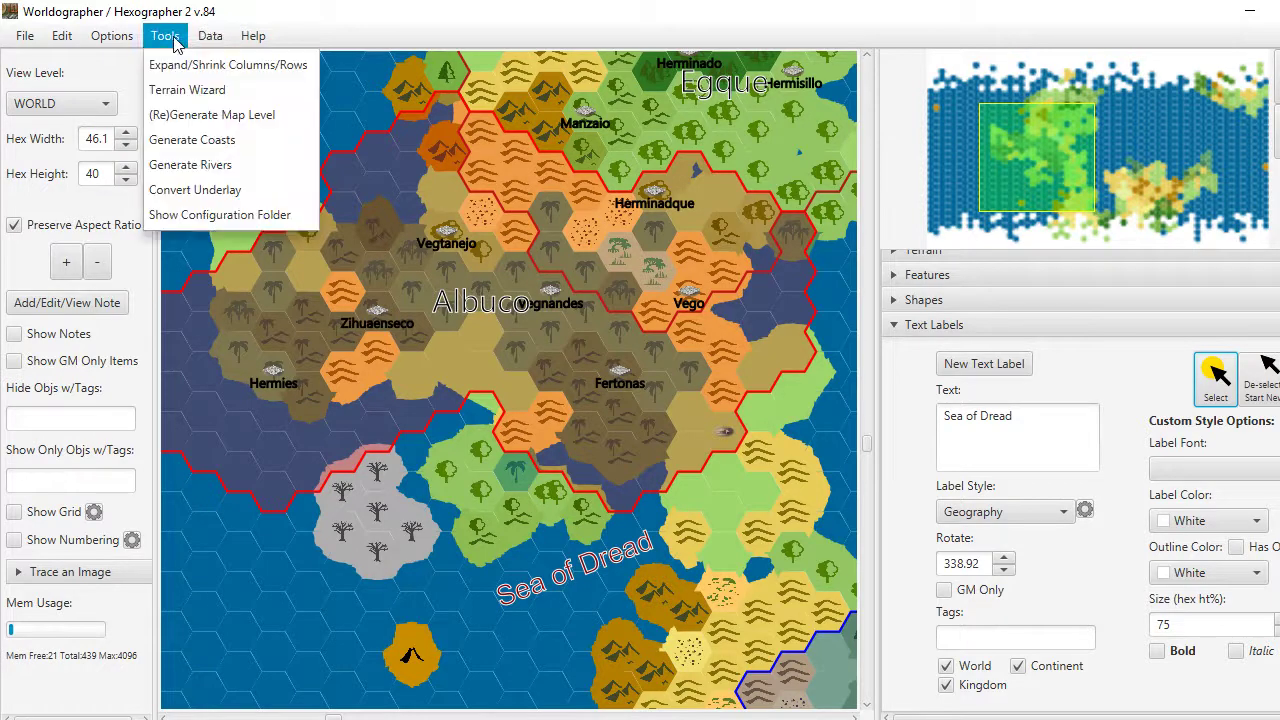
{"action": "left_click", "coordinate": [200, 164]}
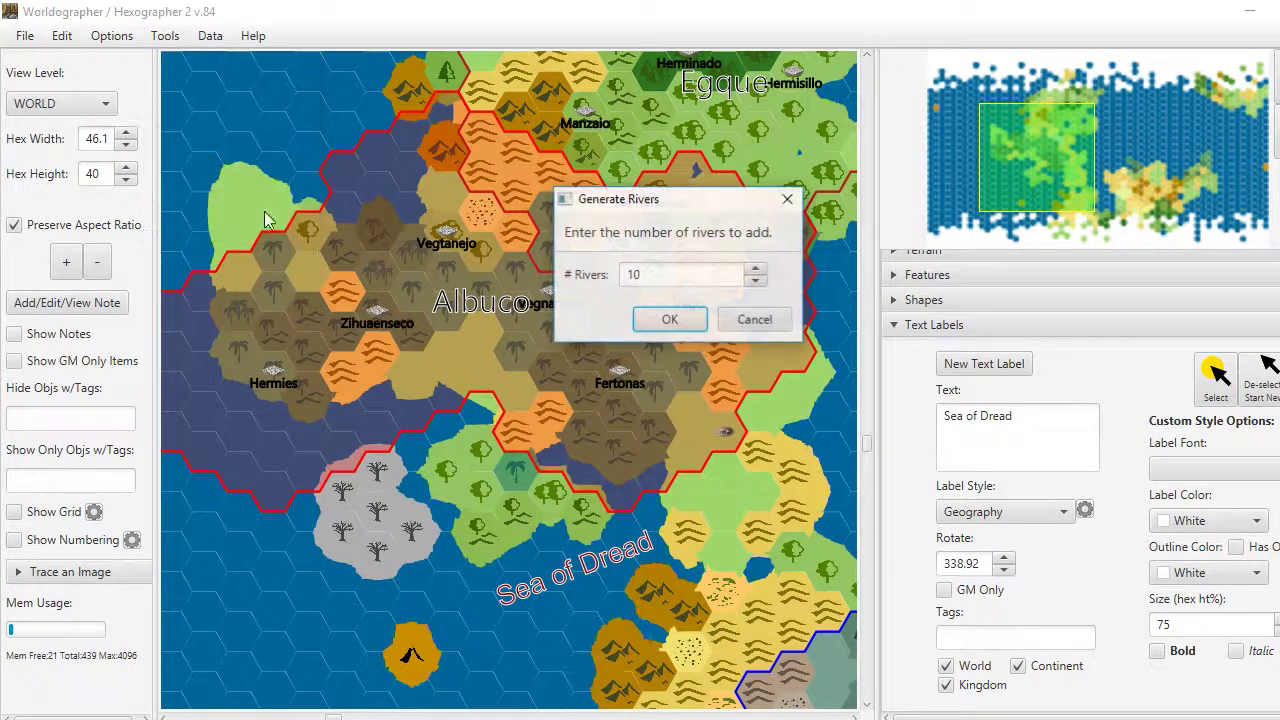
{"action": "left_click", "coordinate": [670, 321]}
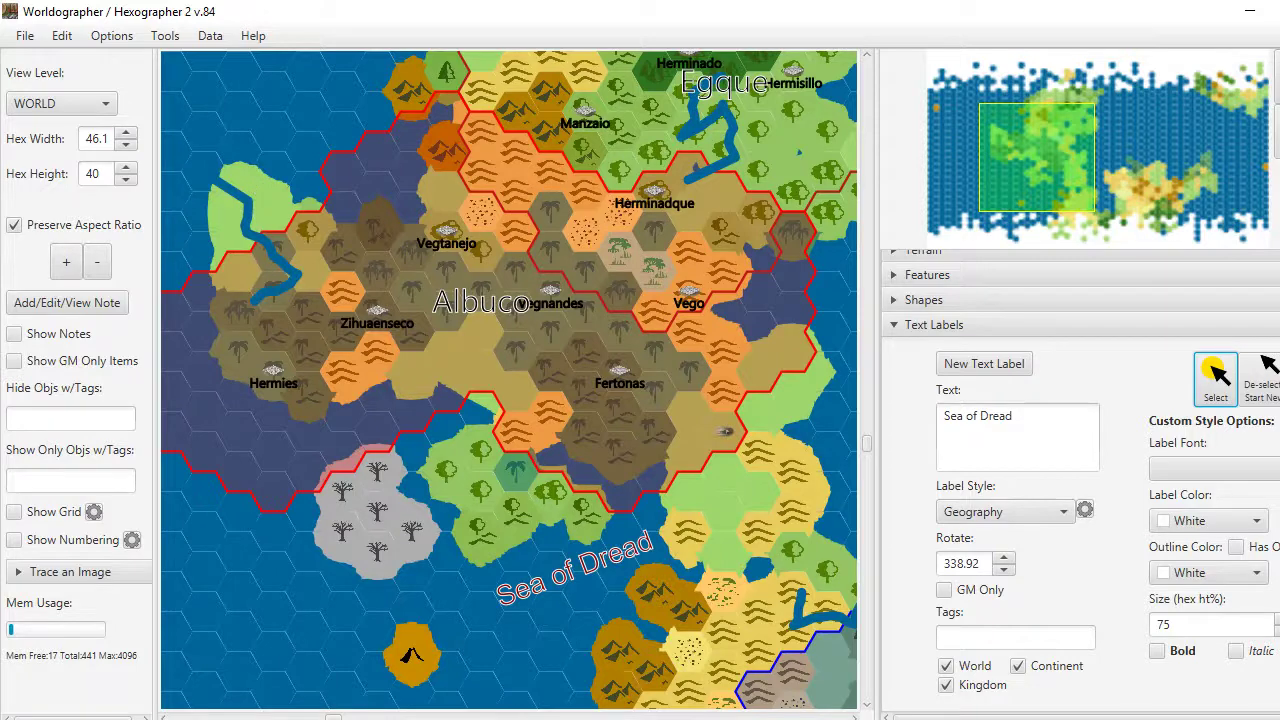
- Examine the generated rivers and coastlines across the map east of Albuco and Egque
{"action": "key", "text": "Right"}
{"action": "key", "text": "Right"}
{"action": "key", "text": "Right"}
{"action": "key", "text": "Right"}
{"action": "key", "text": "Right"}
{"action": "key", "text": "Right"}
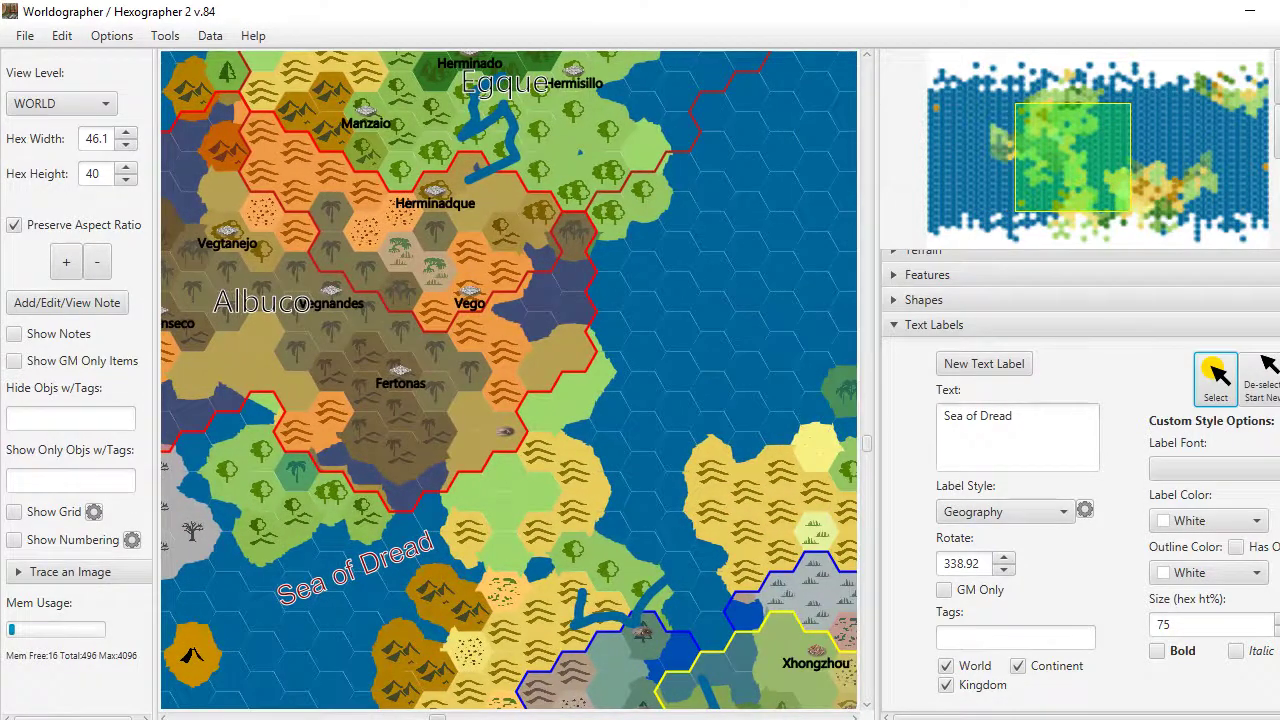
{"action": "key", "text": "Right"}
{"action": "key", "text": "Right"}
{"action": "key", "text": "Right"}
{"action": "key", "text": "Right"}
{"action": "key", "text": "Right"}
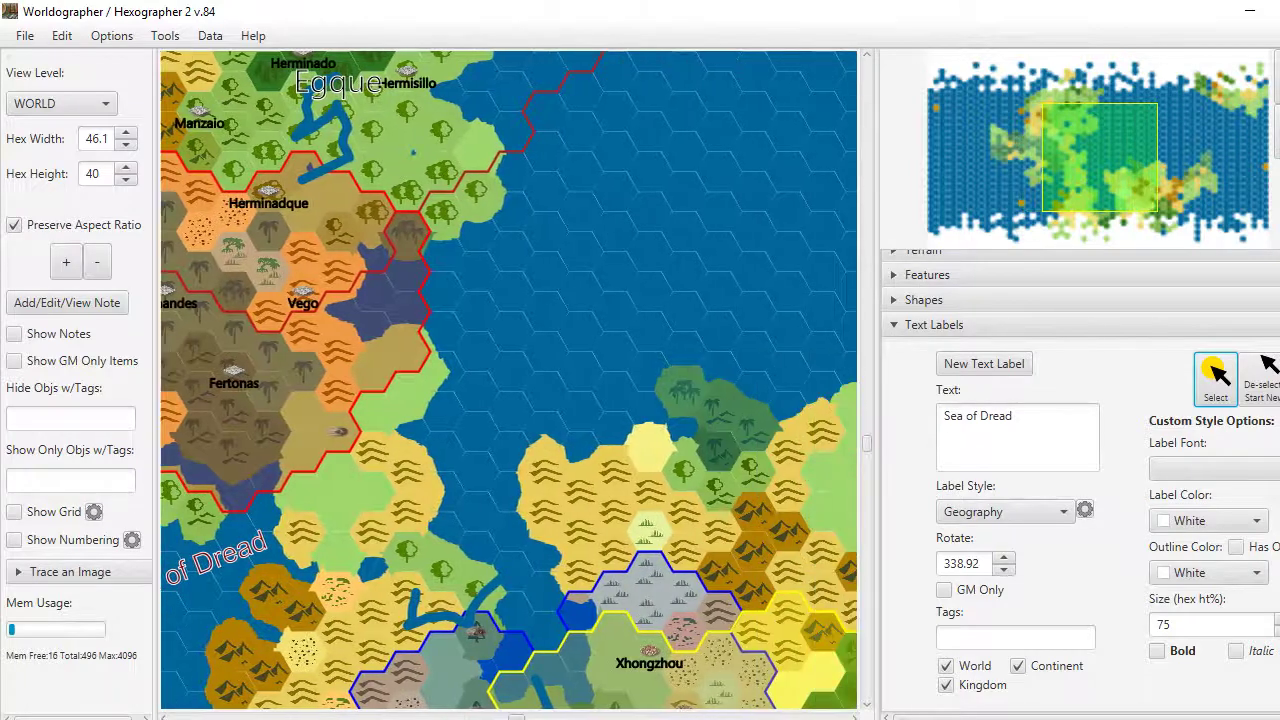
{"action": "key", "text": "Left"}
{"action": "key", "text": "Left"}
{"action": "key", "text": "Left"}
{"action": "key", "text": "Left"}
{"action": "key", "text": "Left"}
{"action": "key", "text": "Left"}
{"action": "key", "text": "Left"}
{"action": "key", "text": "Left"}
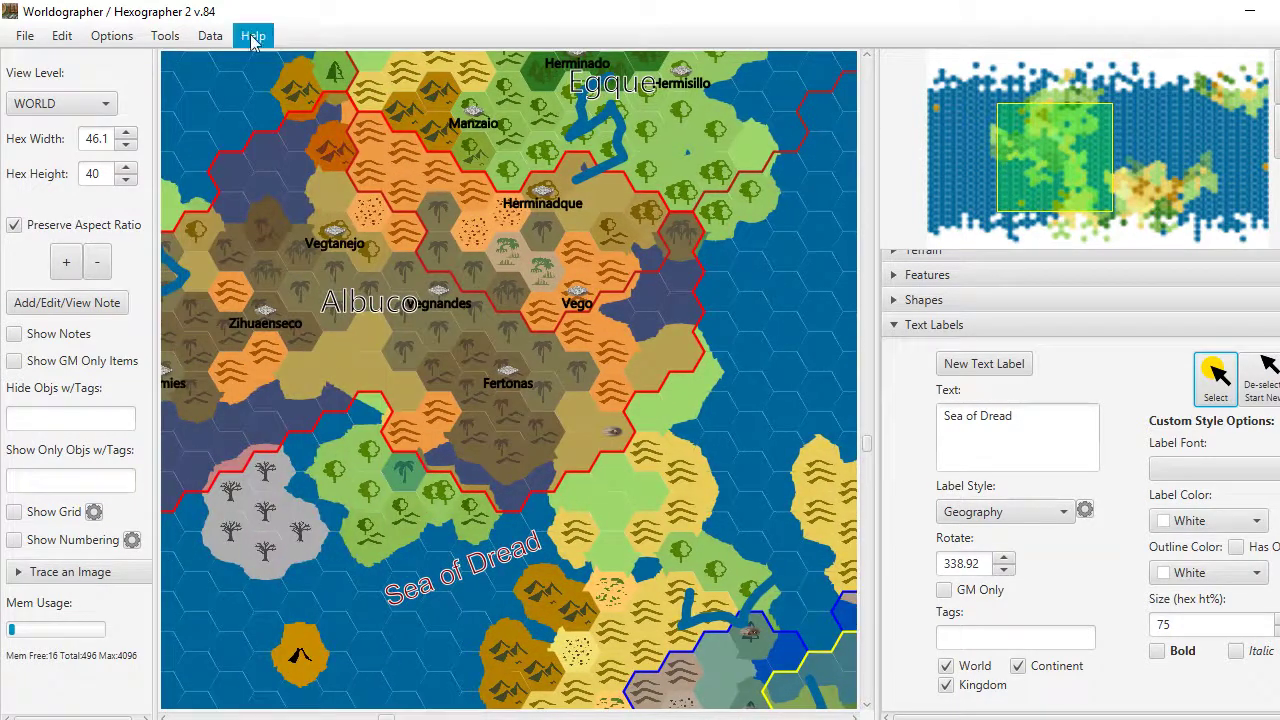
{"action": "left_click", "coordinate": [166, 37]}
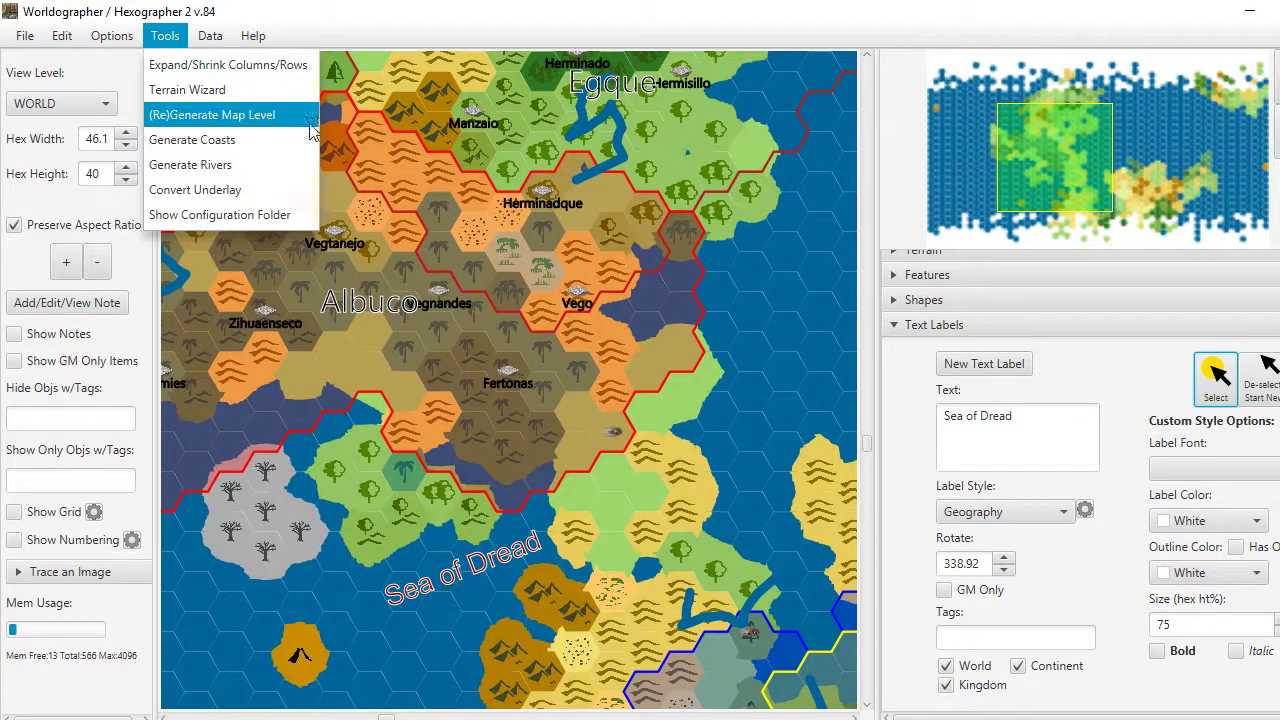
{"action": "left_click", "coordinate": [362, 39]}
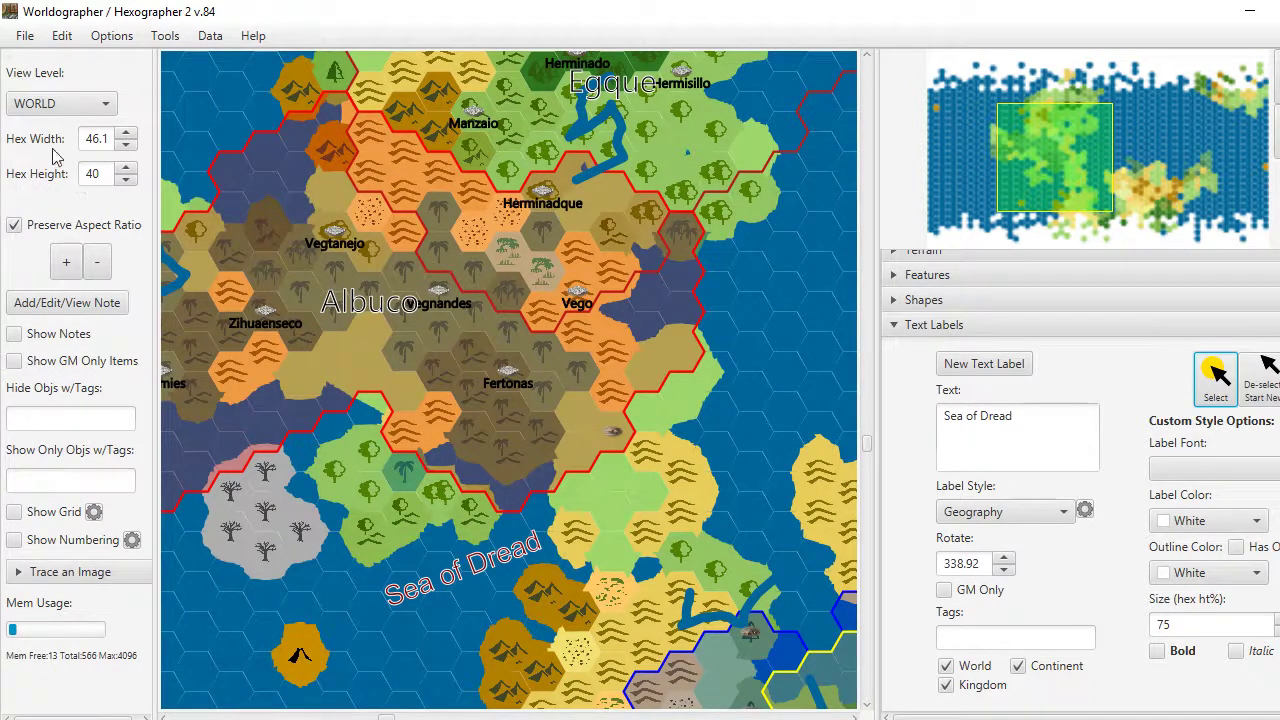
- Generate the continent level with 6 child hexes across each world hex, and show the hex grid
{"action": "left_click", "coordinate": [81, 107]}
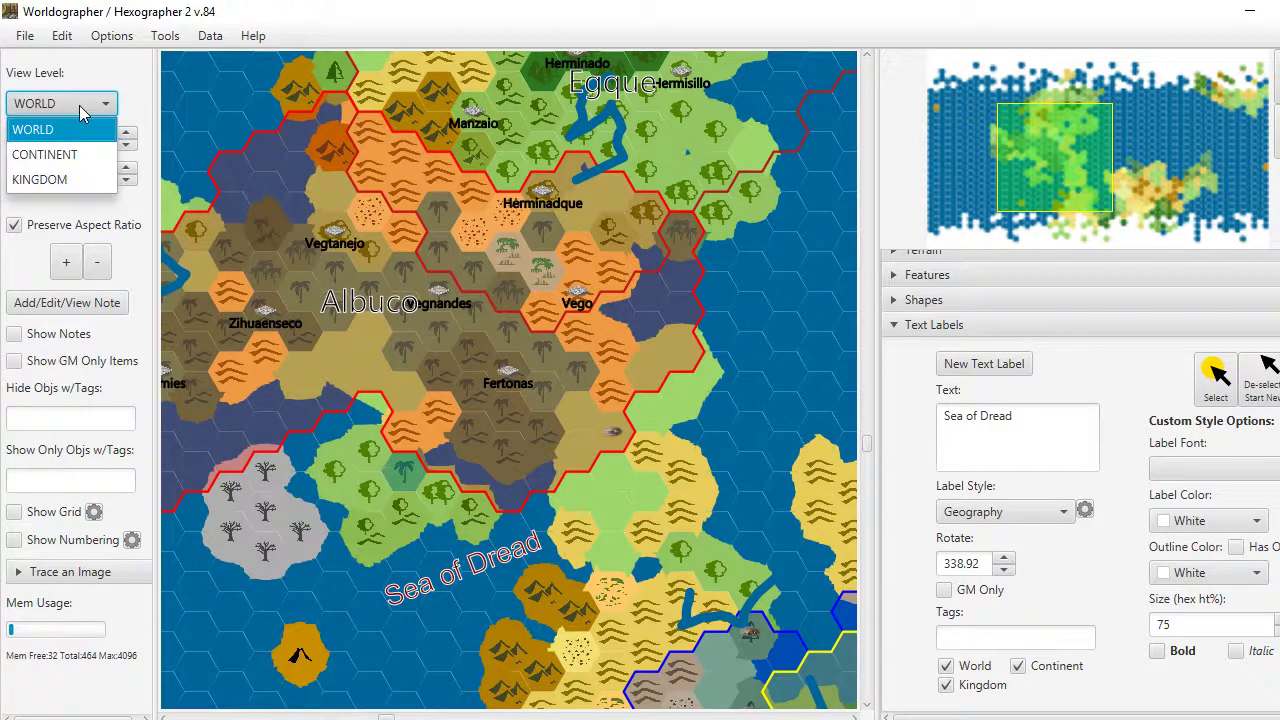
{"action": "left_click", "coordinate": [50, 163]}
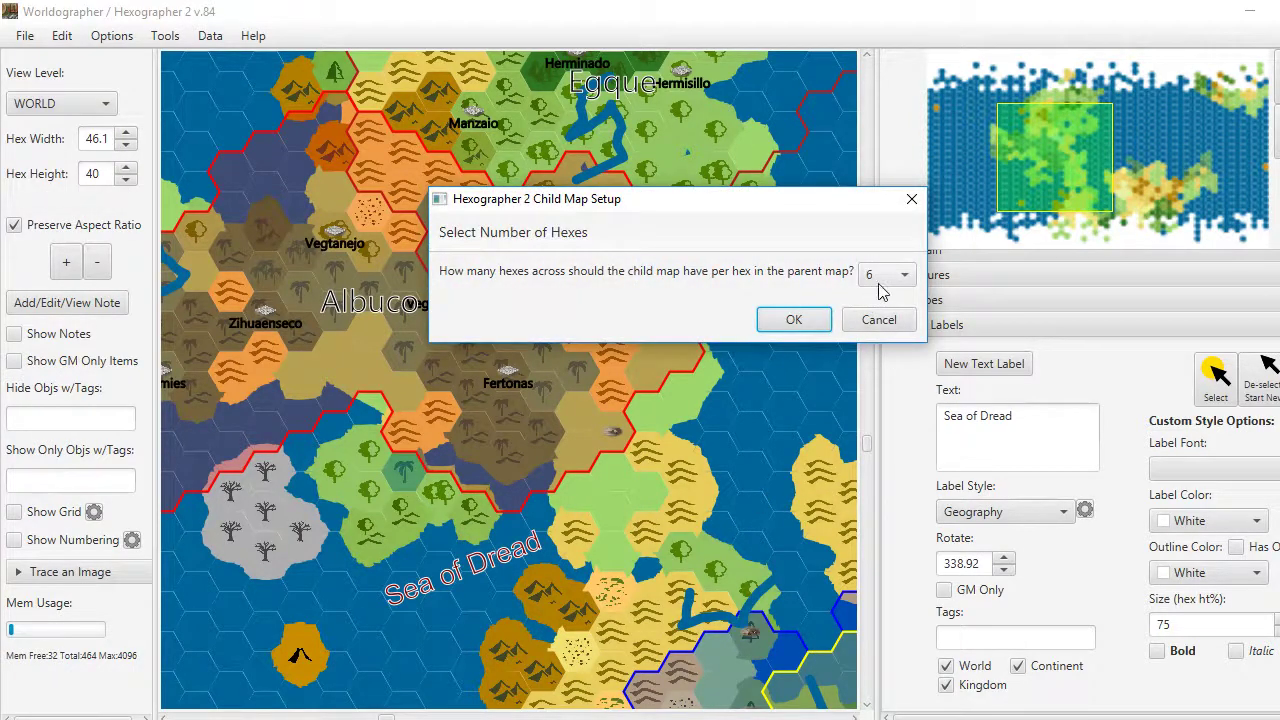
{"action": "left_click", "coordinate": [793, 321]}
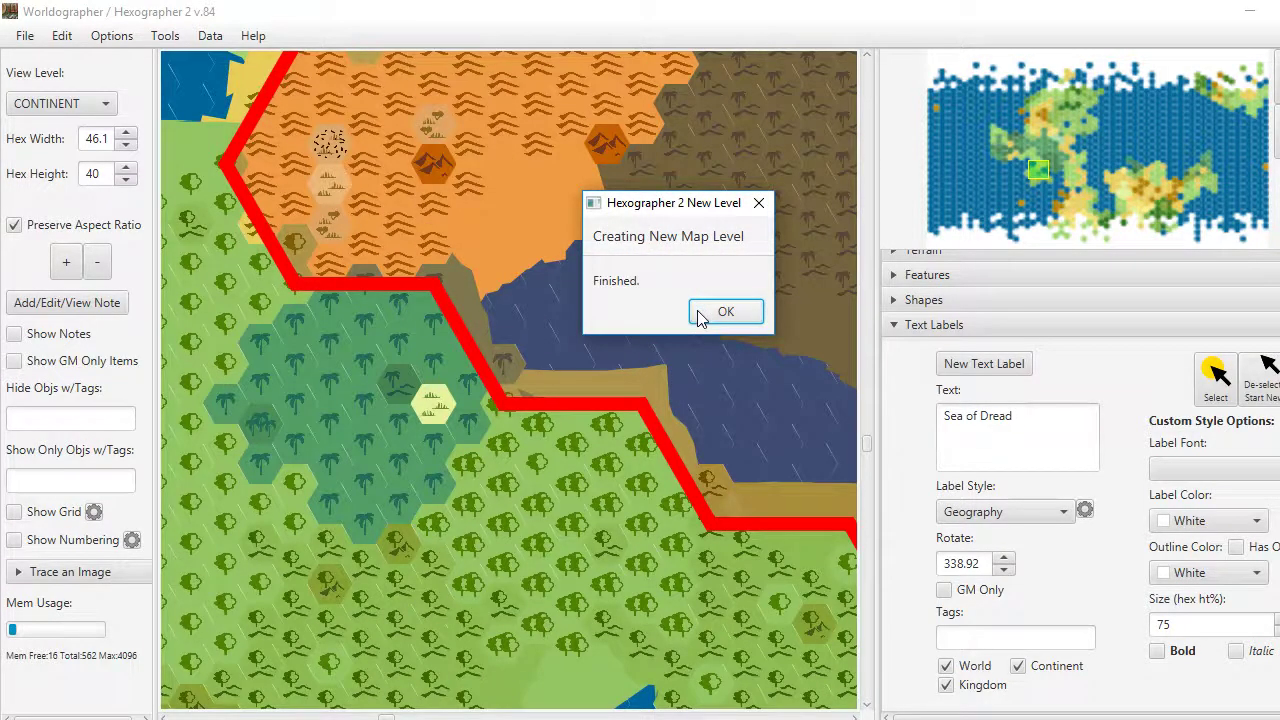
{"action": "left_click", "coordinate": [718, 312]}
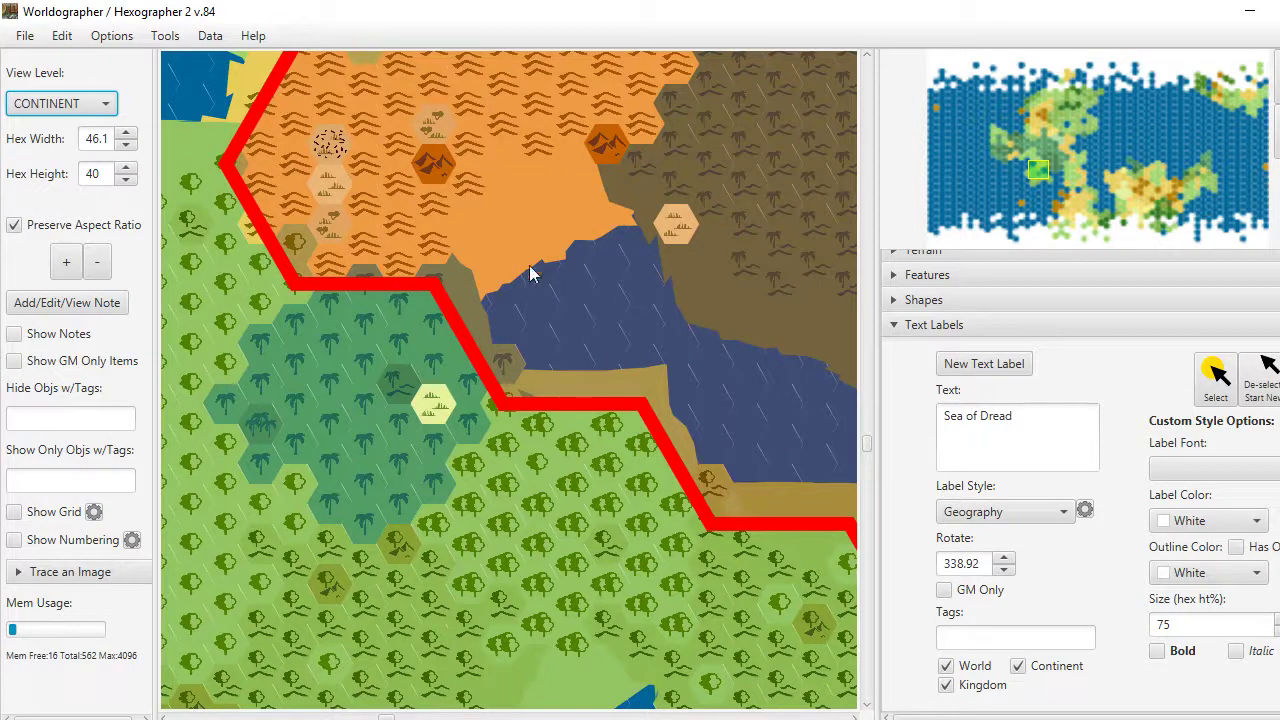
{"action": "left_click", "coordinate": [15, 513]}
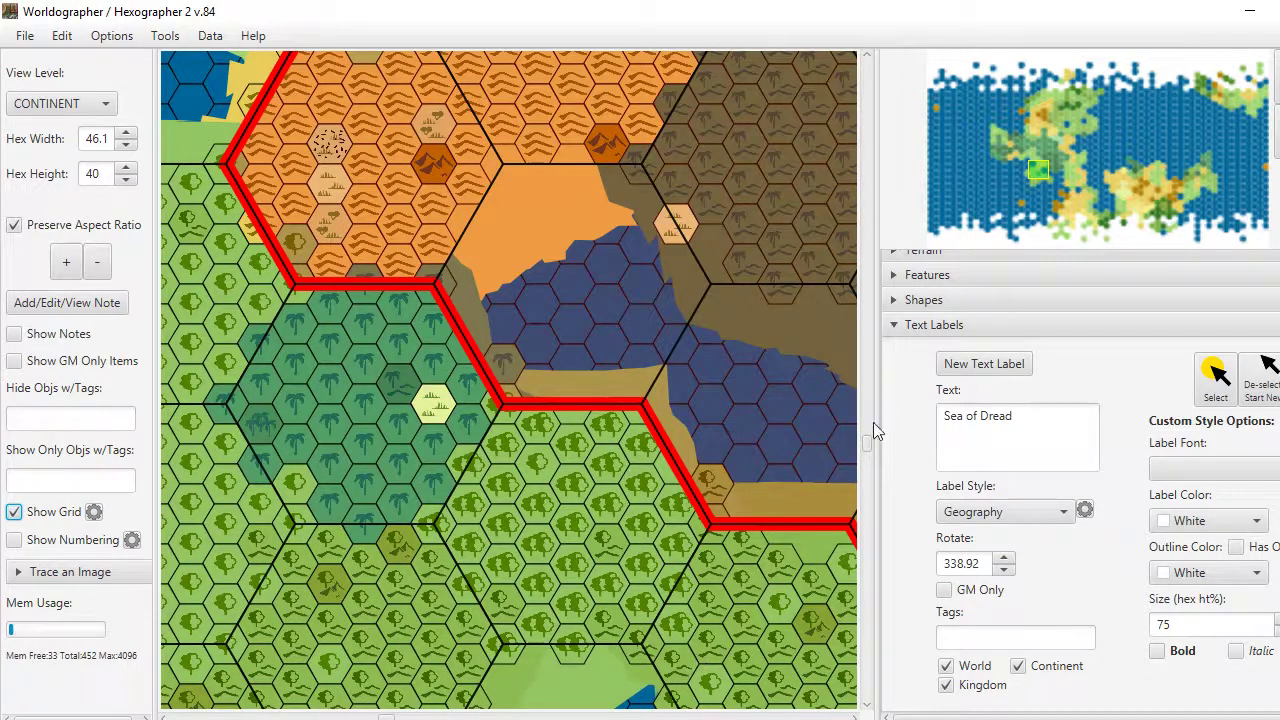
- Generate the kingdom level with 3 child hexes across each continent hex, starting from the area around Hermisillo in Egque
{"action": "mouse_move", "coordinate": [1079, 114]}
{"action": "left_mouse_down"}
{"action": "mouse_move", "coordinate": [1025, 98]}
{"action": "mouse_move", "coordinate": [1066, 97]}
{"action": "left_mouse_up"}
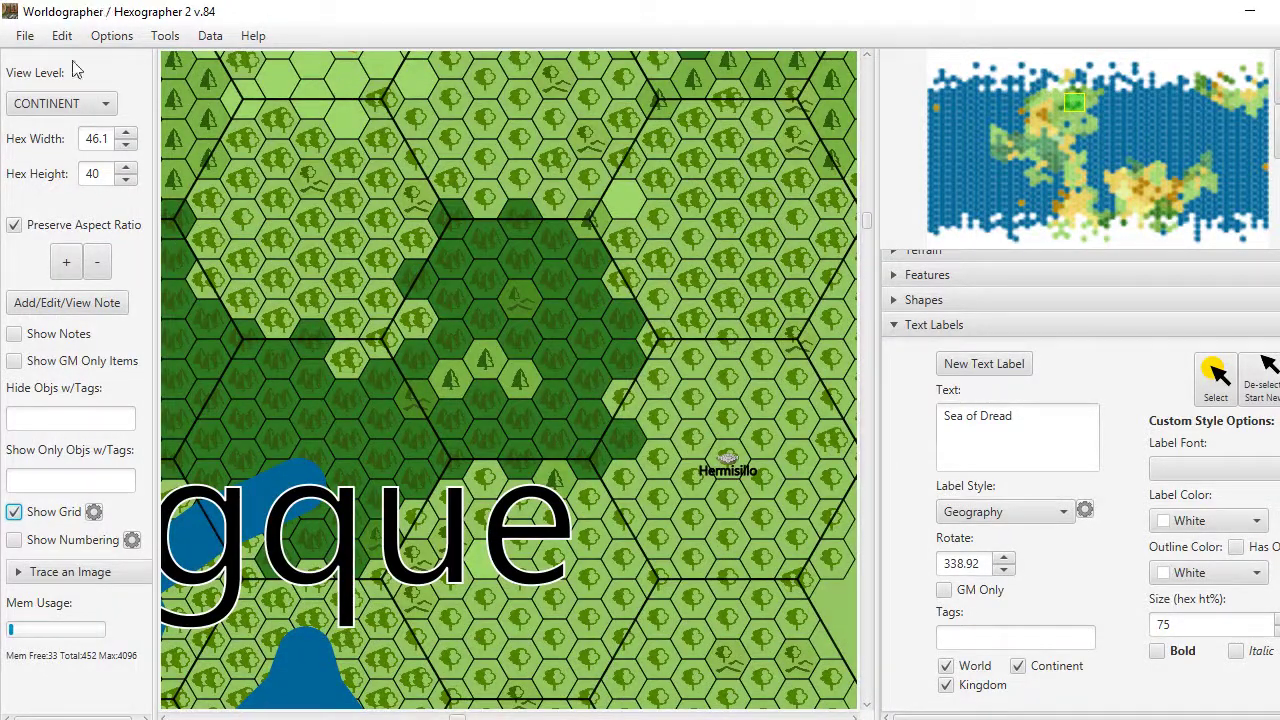
{"action": "left_click", "coordinate": [82, 104]}
{"action": "left_click", "coordinate": [67, 172]}
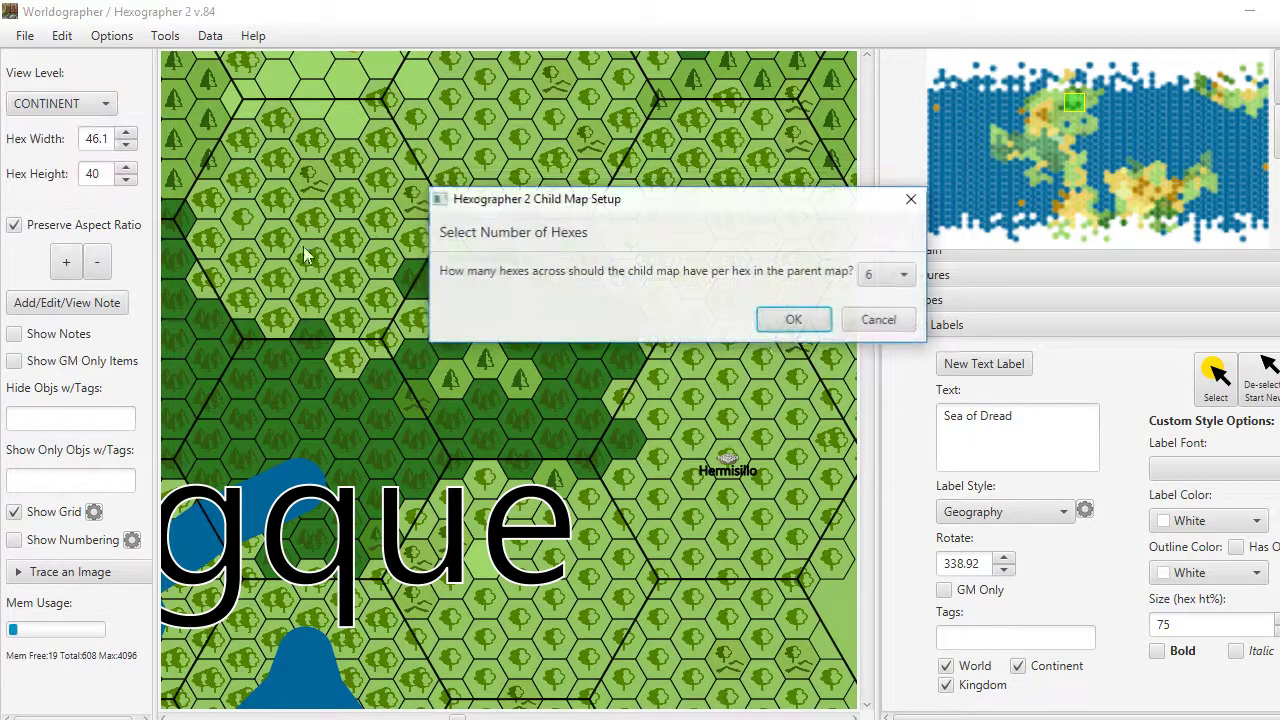
{"action": "left_click", "coordinate": [906, 275]}
{"action": "left_click", "coordinate": [874, 312]}
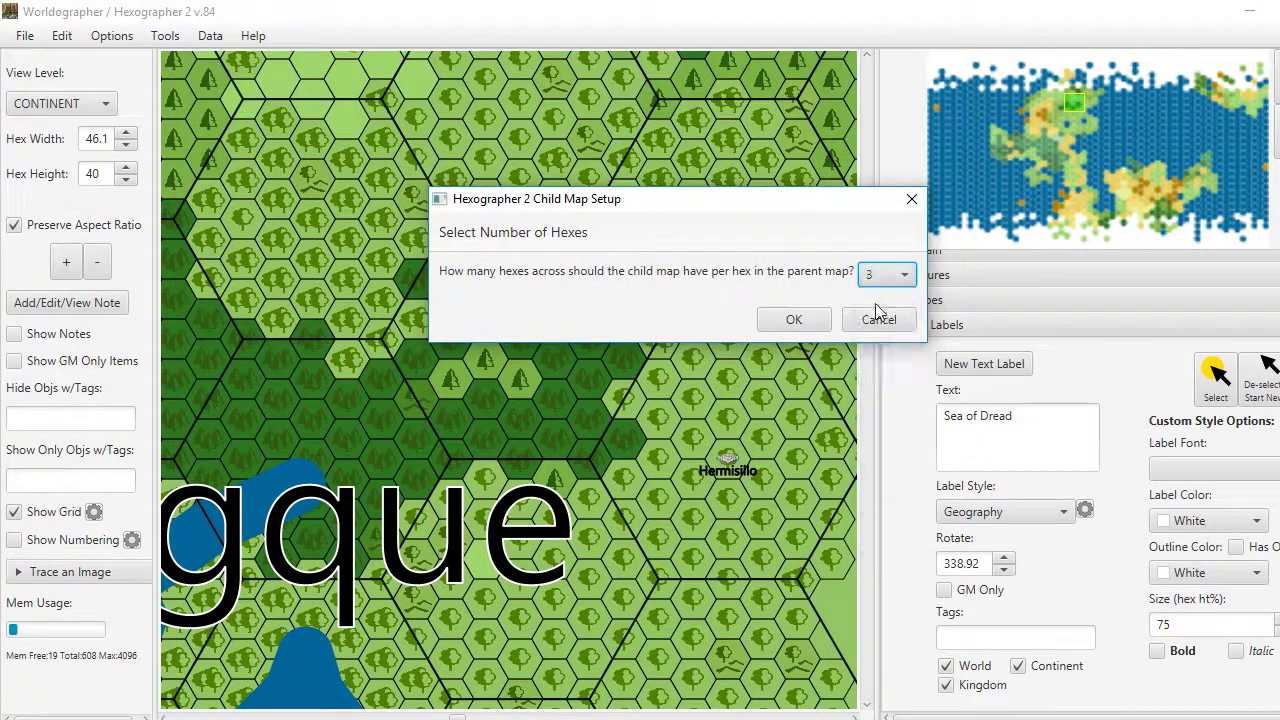
{"action": "left_click", "coordinate": [793, 333]}
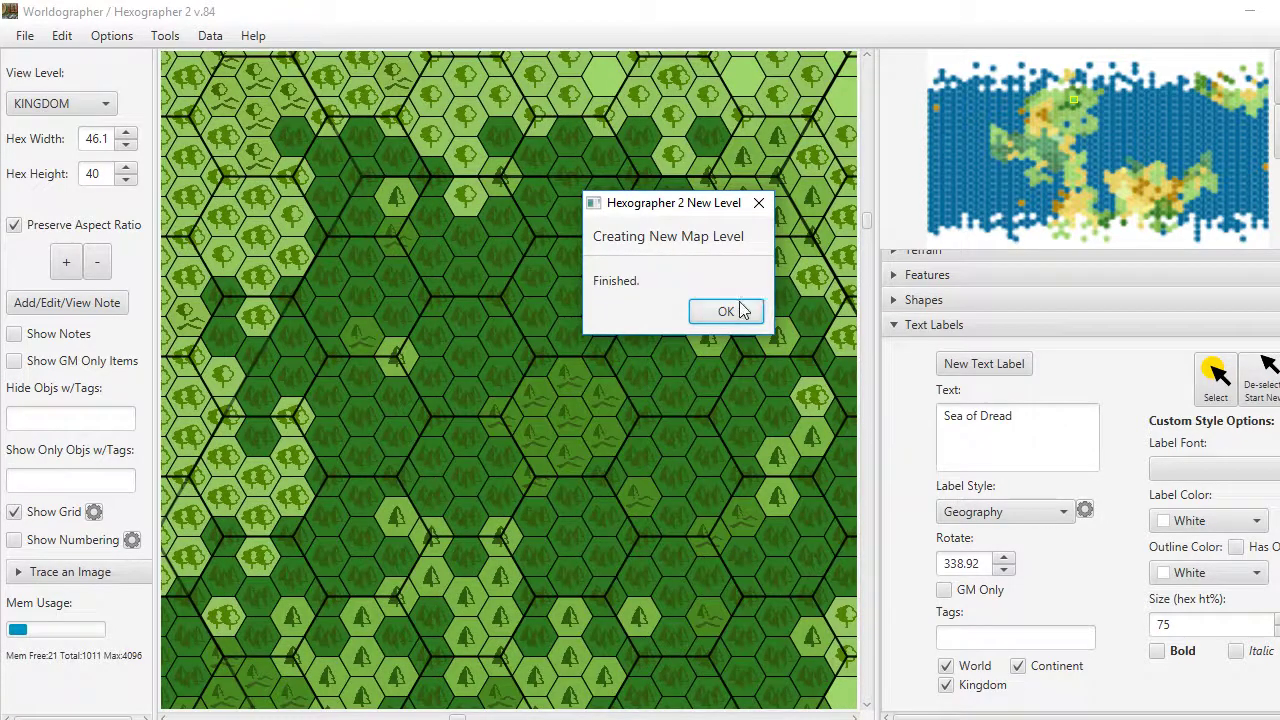
{"action": "left_click", "coordinate": [730, 308]}
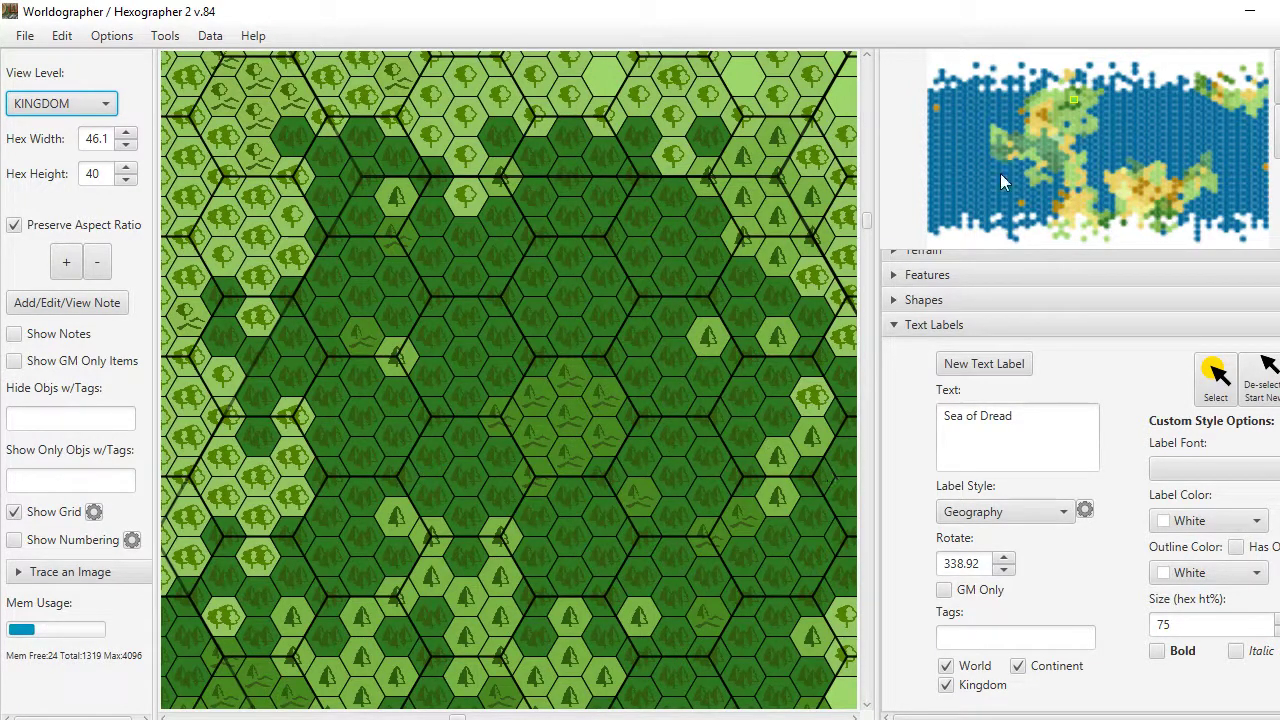
- Examine the kingdom-level terrain around Herminado, from close-up hexes out to the wider Egque region and its river
{"action": "left_click_drag", "start_coordinate": [1075, 119], "coordinate": [1057, 97]}
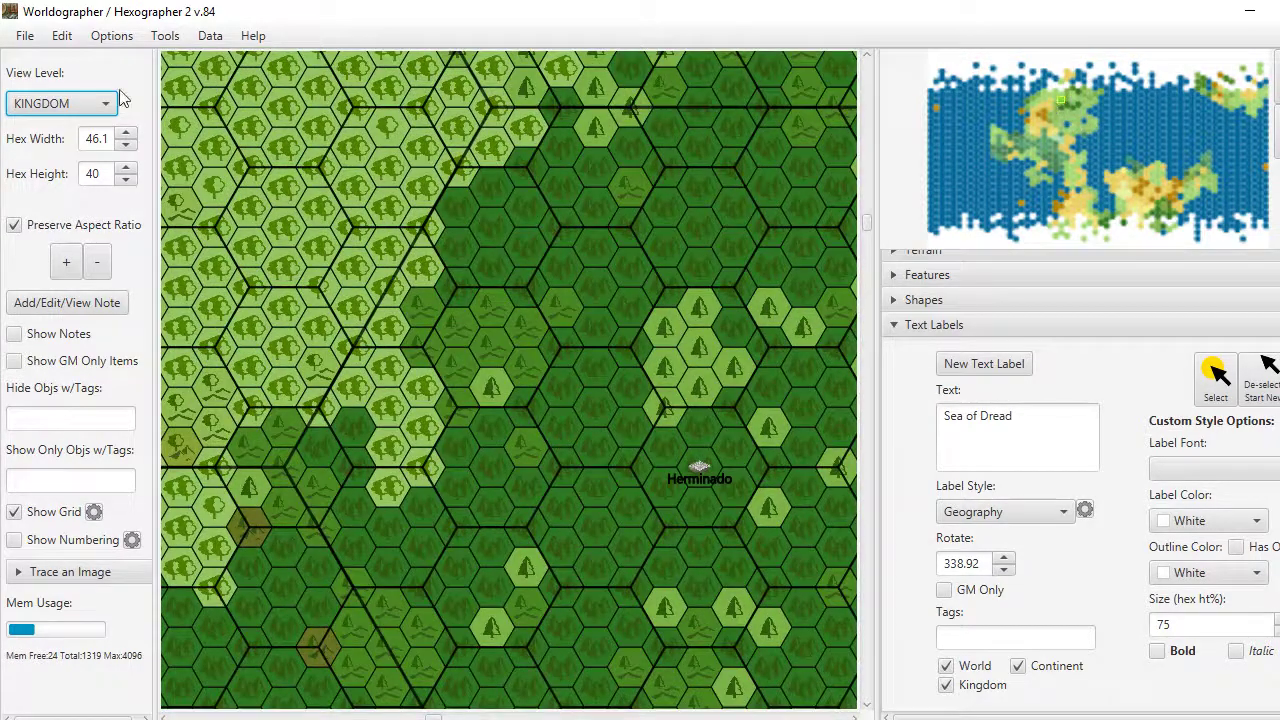
{"action": "left_click", "coordinate": [96, 263]}
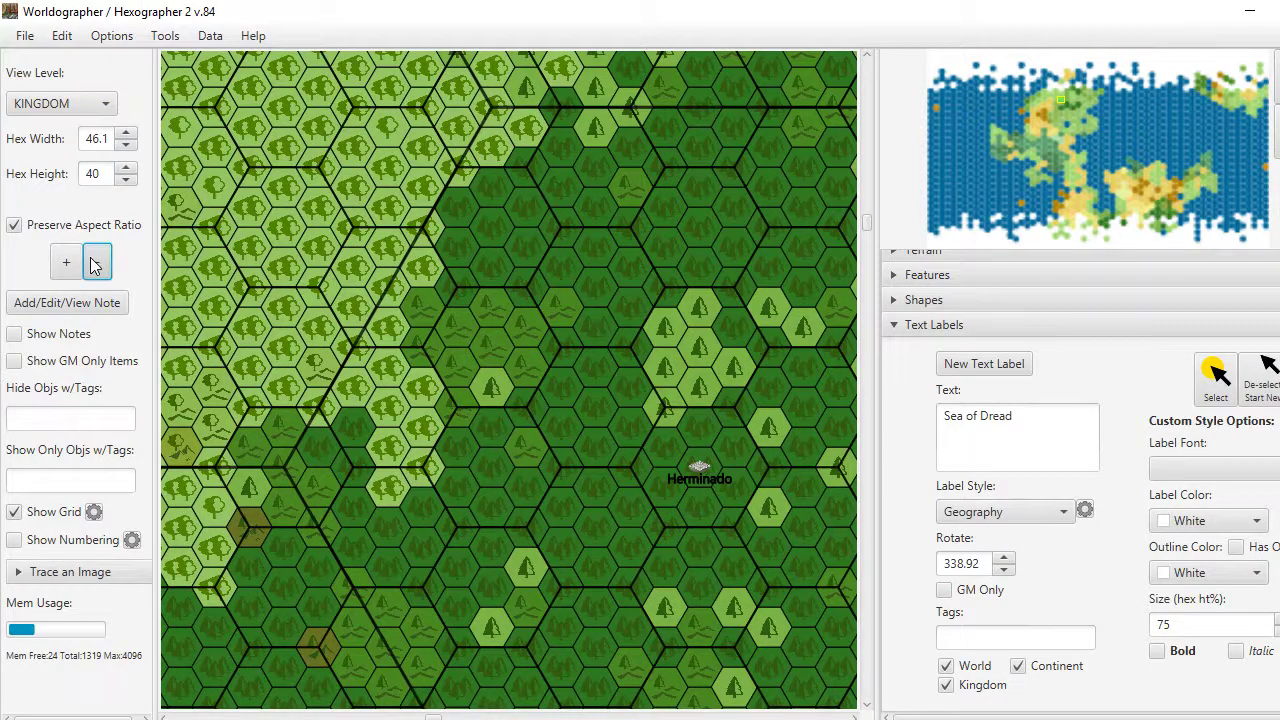
{"action": "left_click", "coordinate": [96, 263]}
{"action": "left_click", "coordinate": [96, 263]}
{"action": "left_click", "coordinate": [96, 263]}
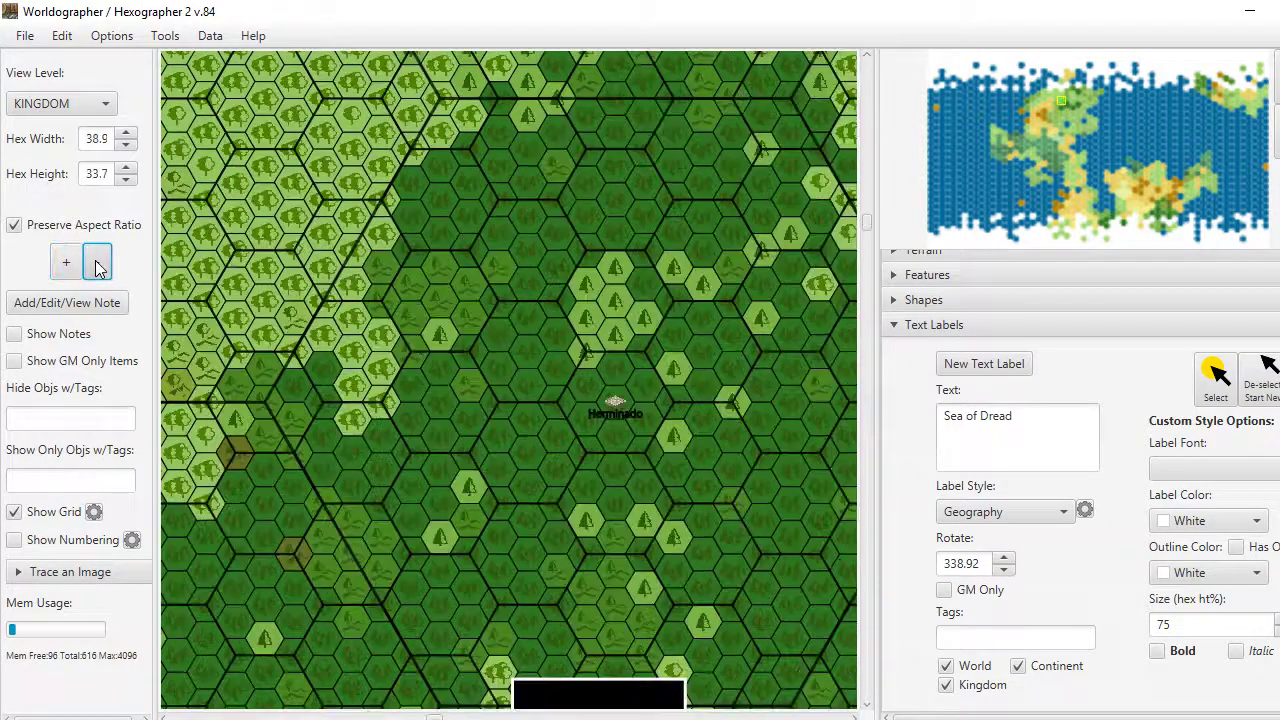
{"action": "left_click", "coordinate": [96, 263]}
{"action": "left_click", "coordinate": [96, 263]}
{"action": "left_click", "coordinate": [97, 265]}
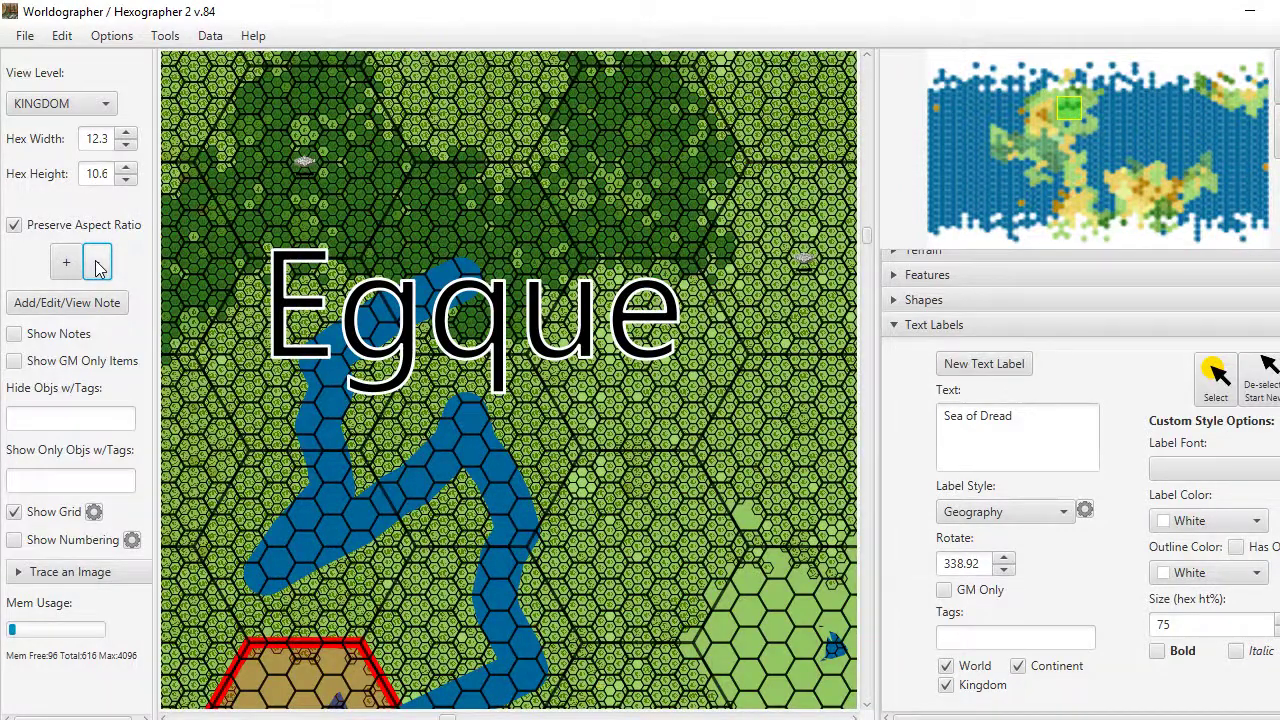
- Return to the world level and view the gridded region around Albuco and Egque at a hex width of 62.4
{"action": "left_click", "coordinate": [72, 104]}
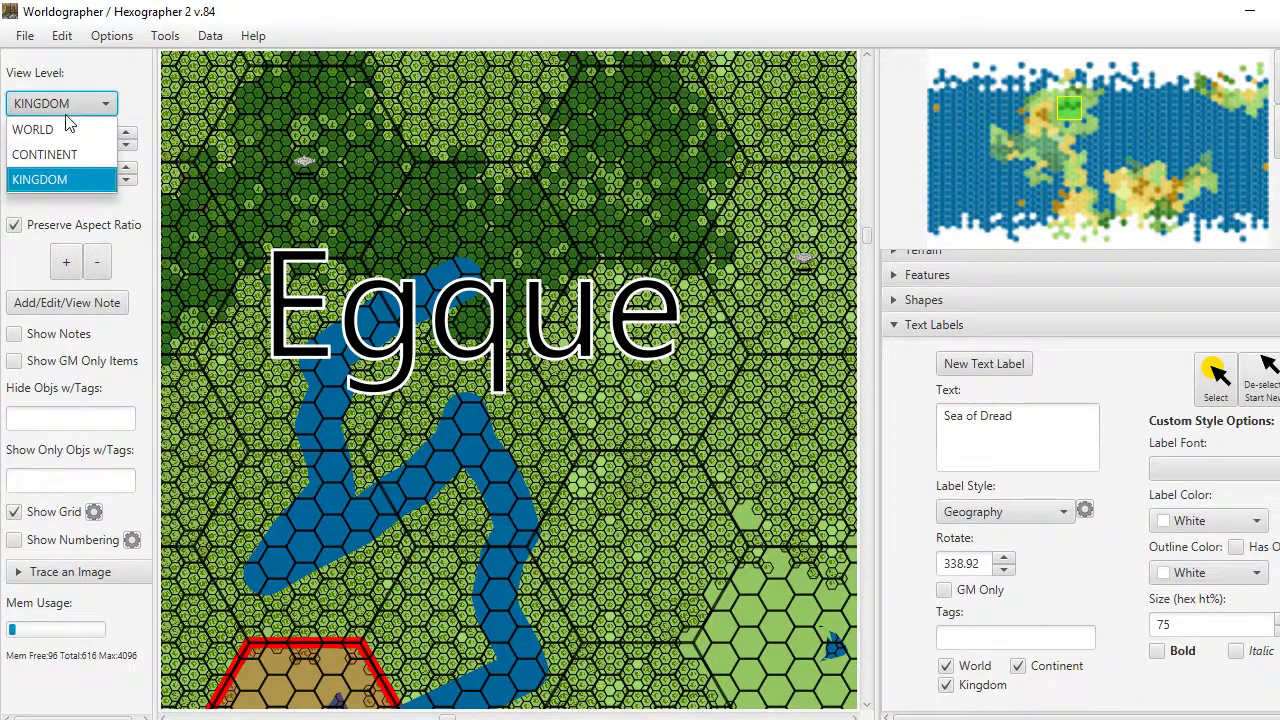
{"action": "left_click", "coordinate": [40, 129]}
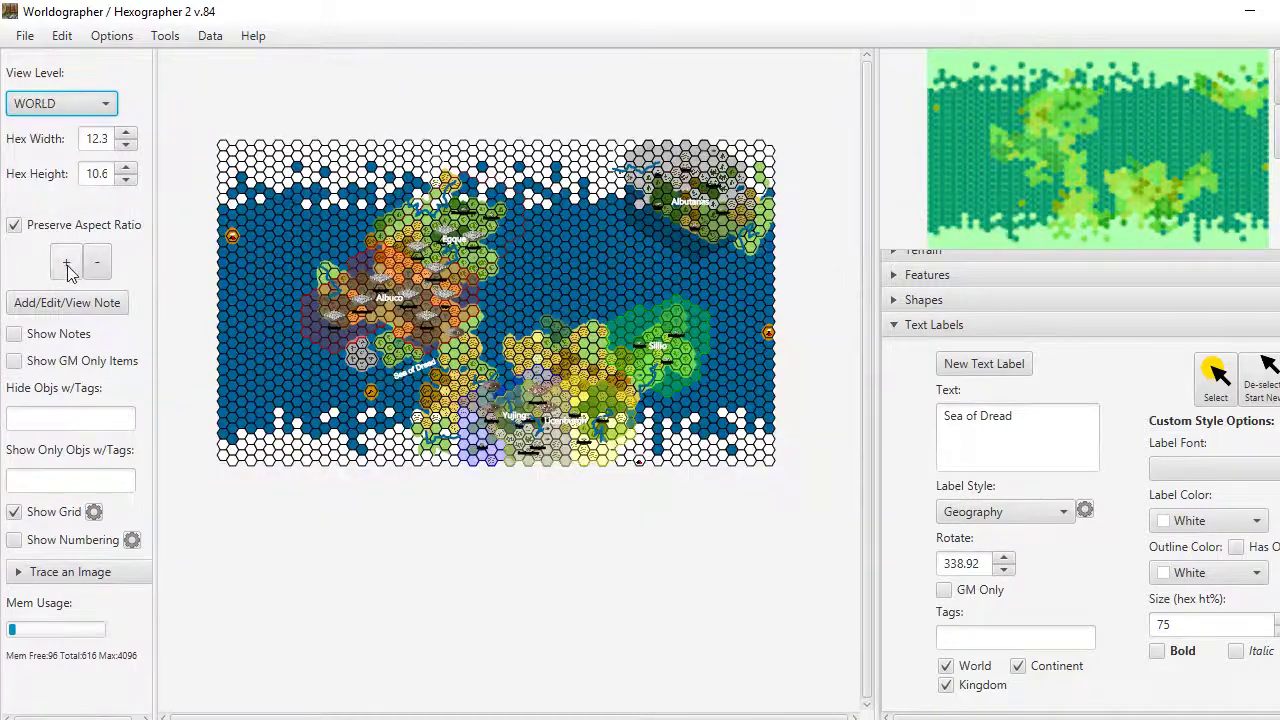
{"action": "left_click", "coordinate": [67, 265]}
{"action": "left_click", "coordinate": [66, 263]}
{"action": "left_click", "coordinate": [66, 263]}
{"action": "left_click", "coordinate": [66, 263]}
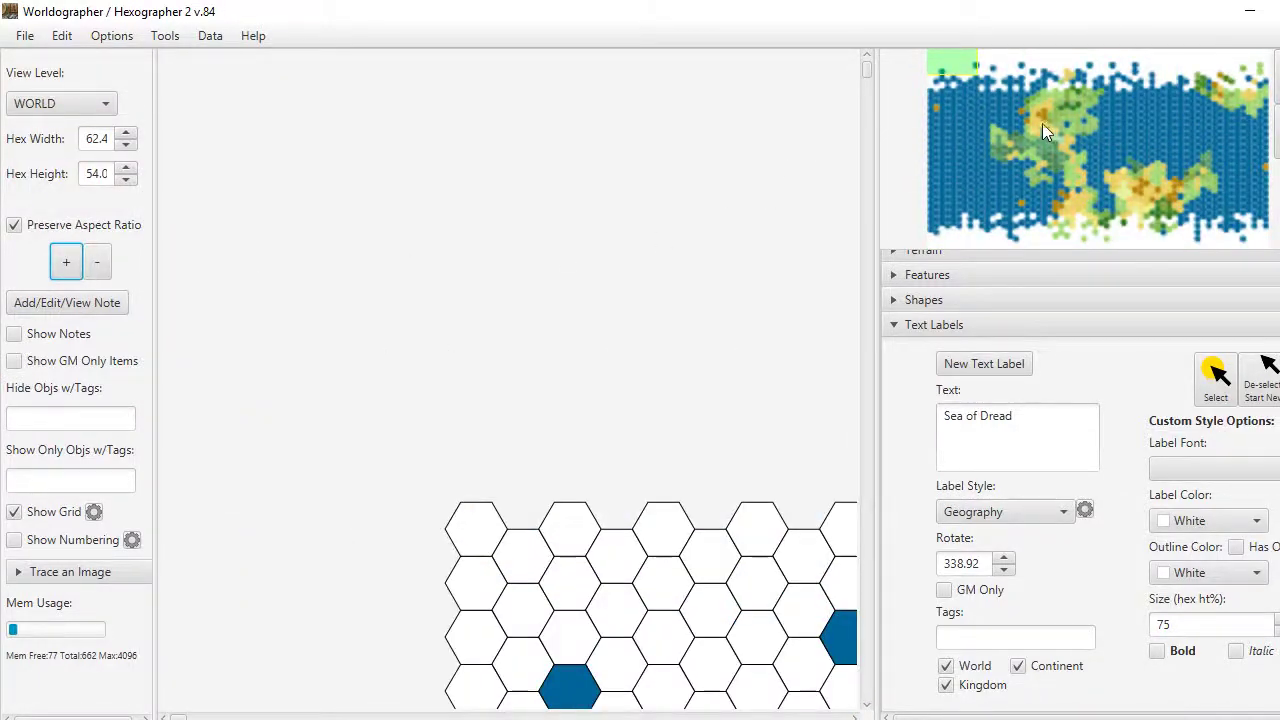
{"action": "left_click_drag", "start_coordinate": [1051, 149], "coordinate": [1025, 106]}
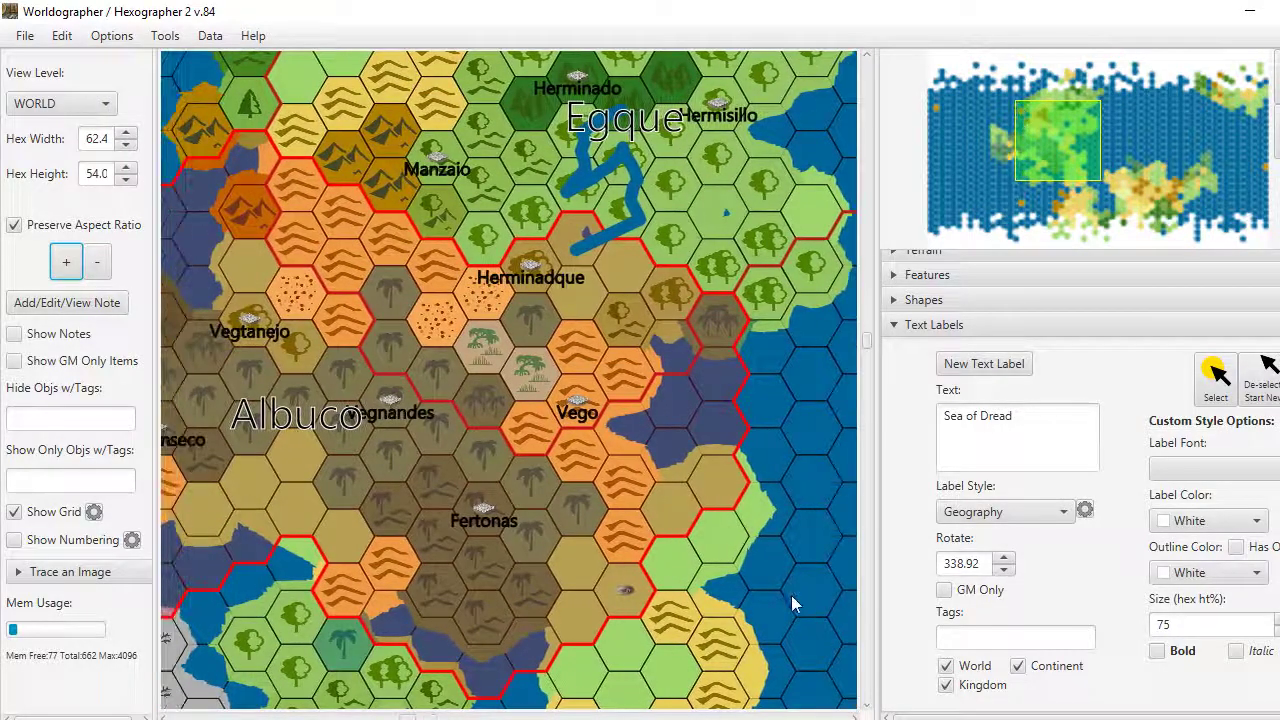